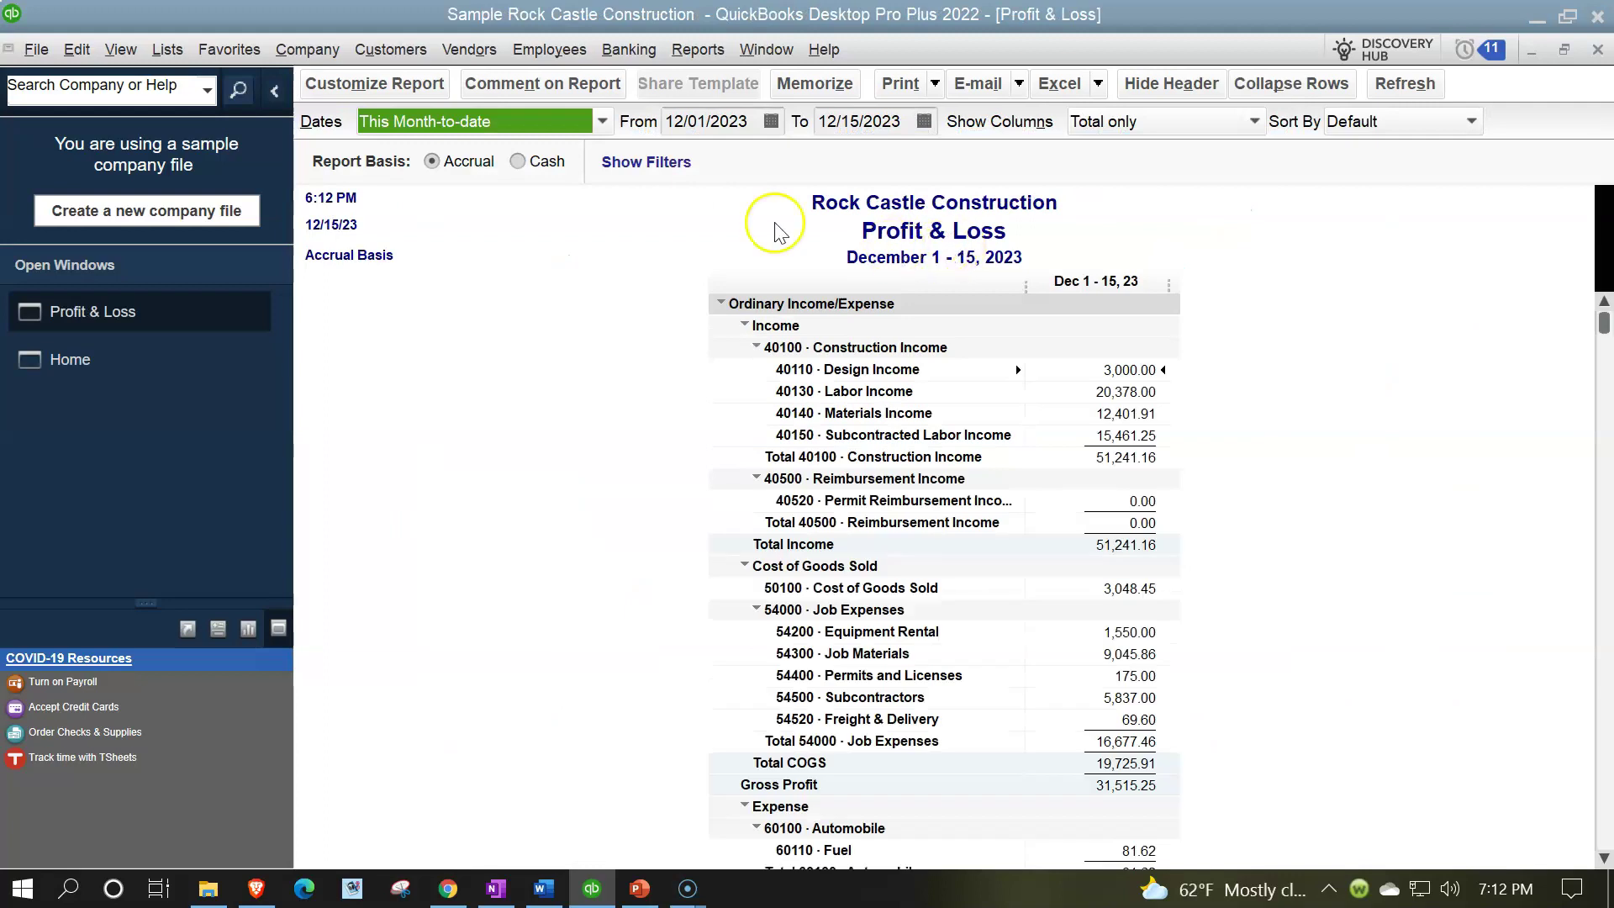
Step: Customize the report's column label font to size 14 and apply the change to all related fonts
click(383, 83)
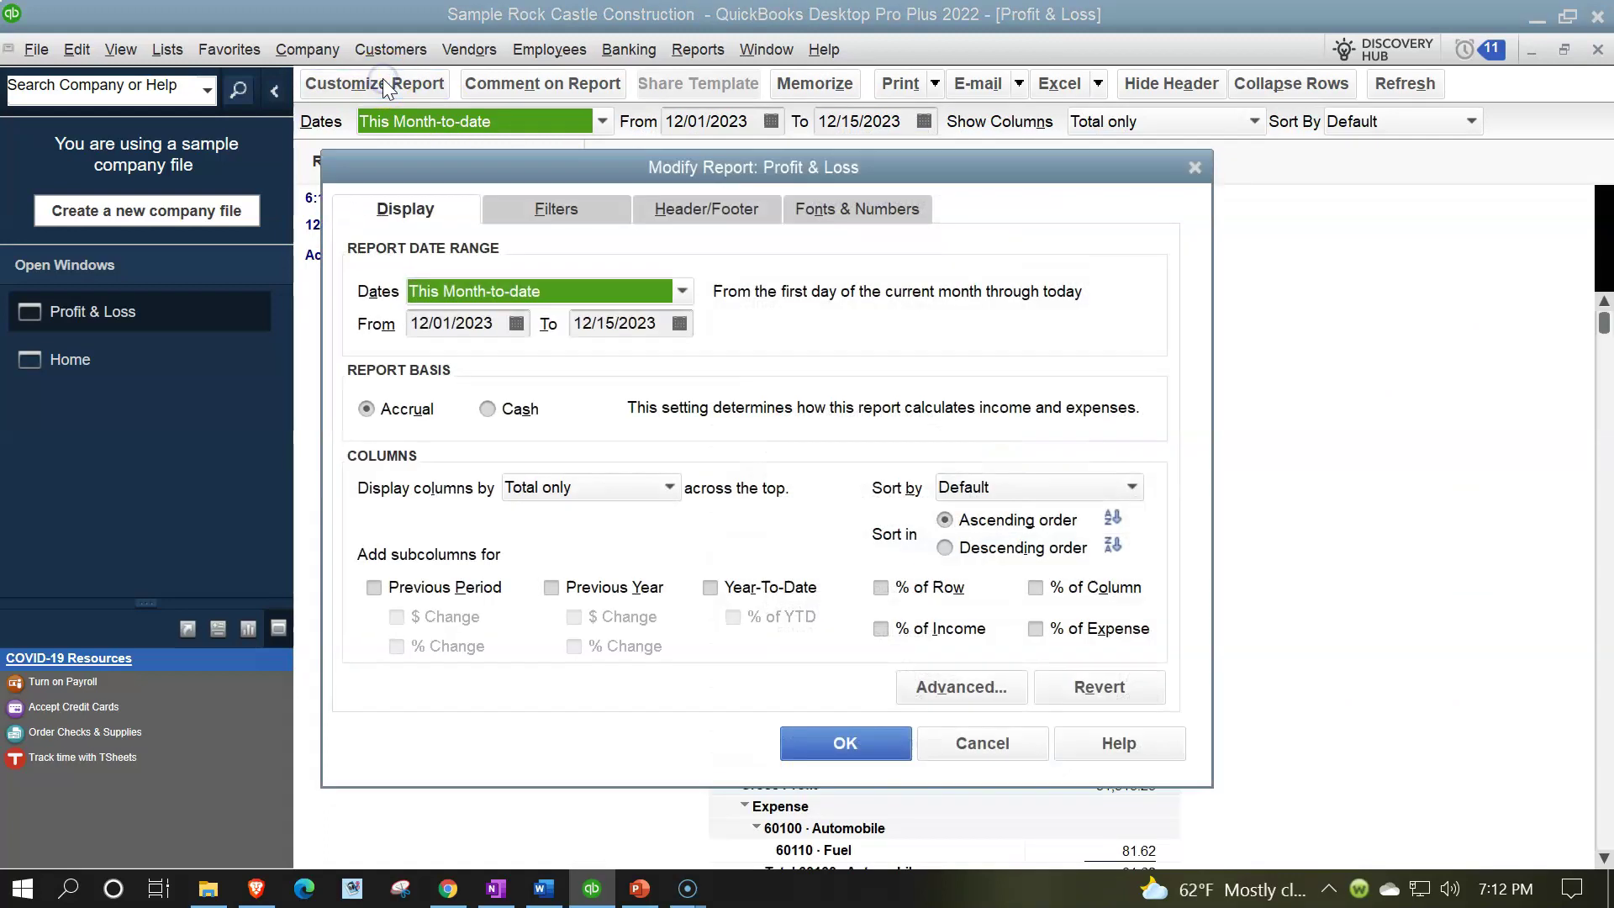
click(837, 213)
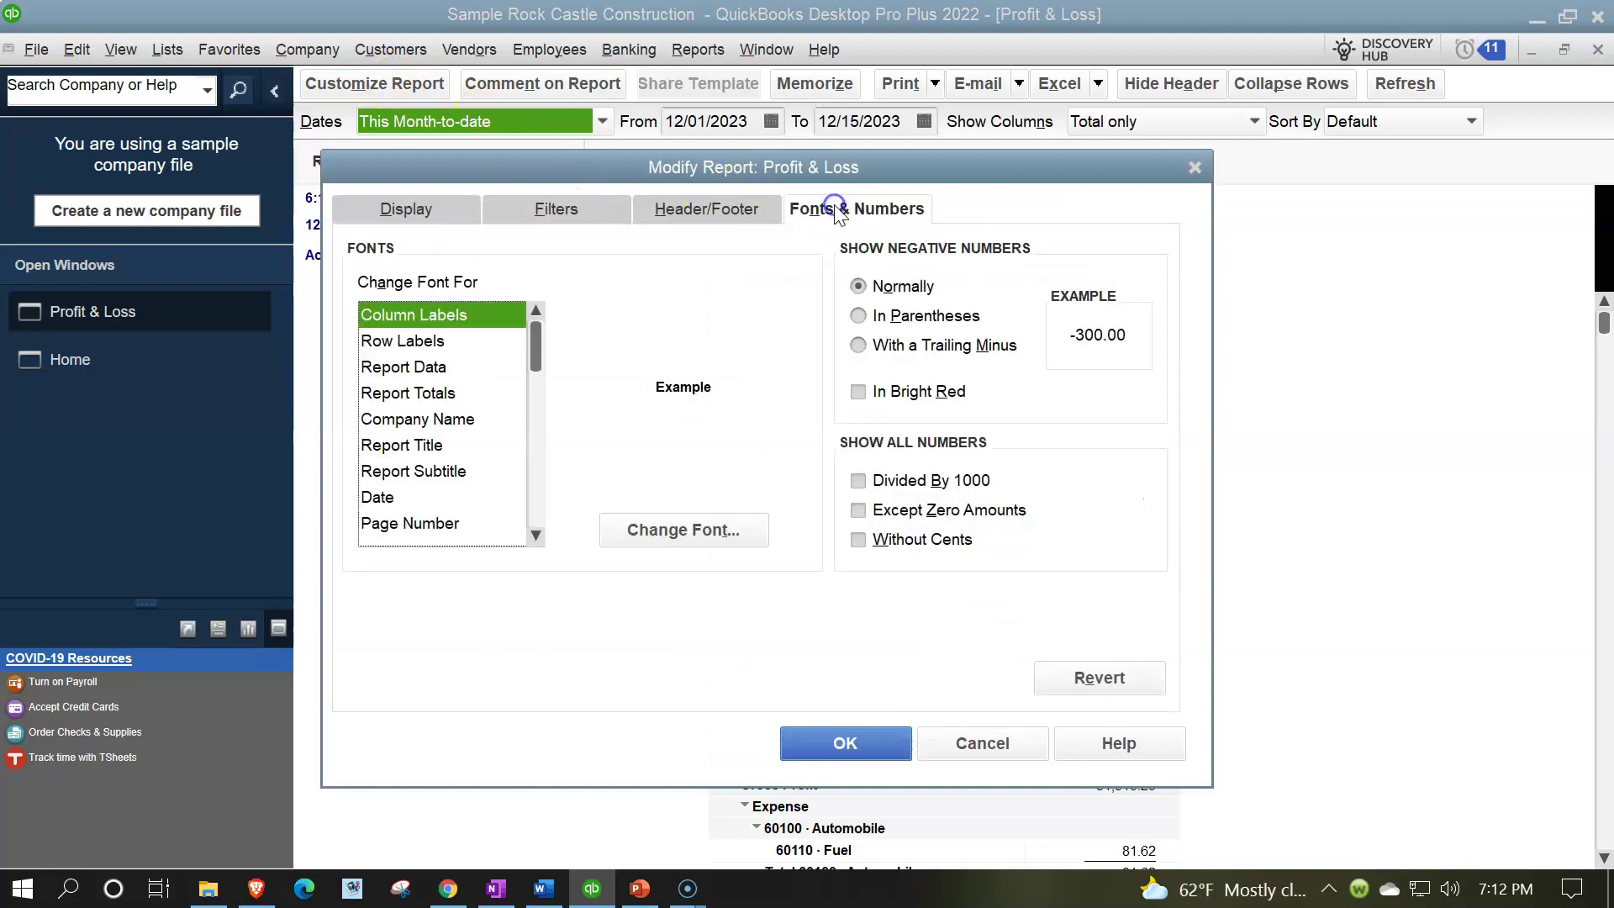
click(714, 529)
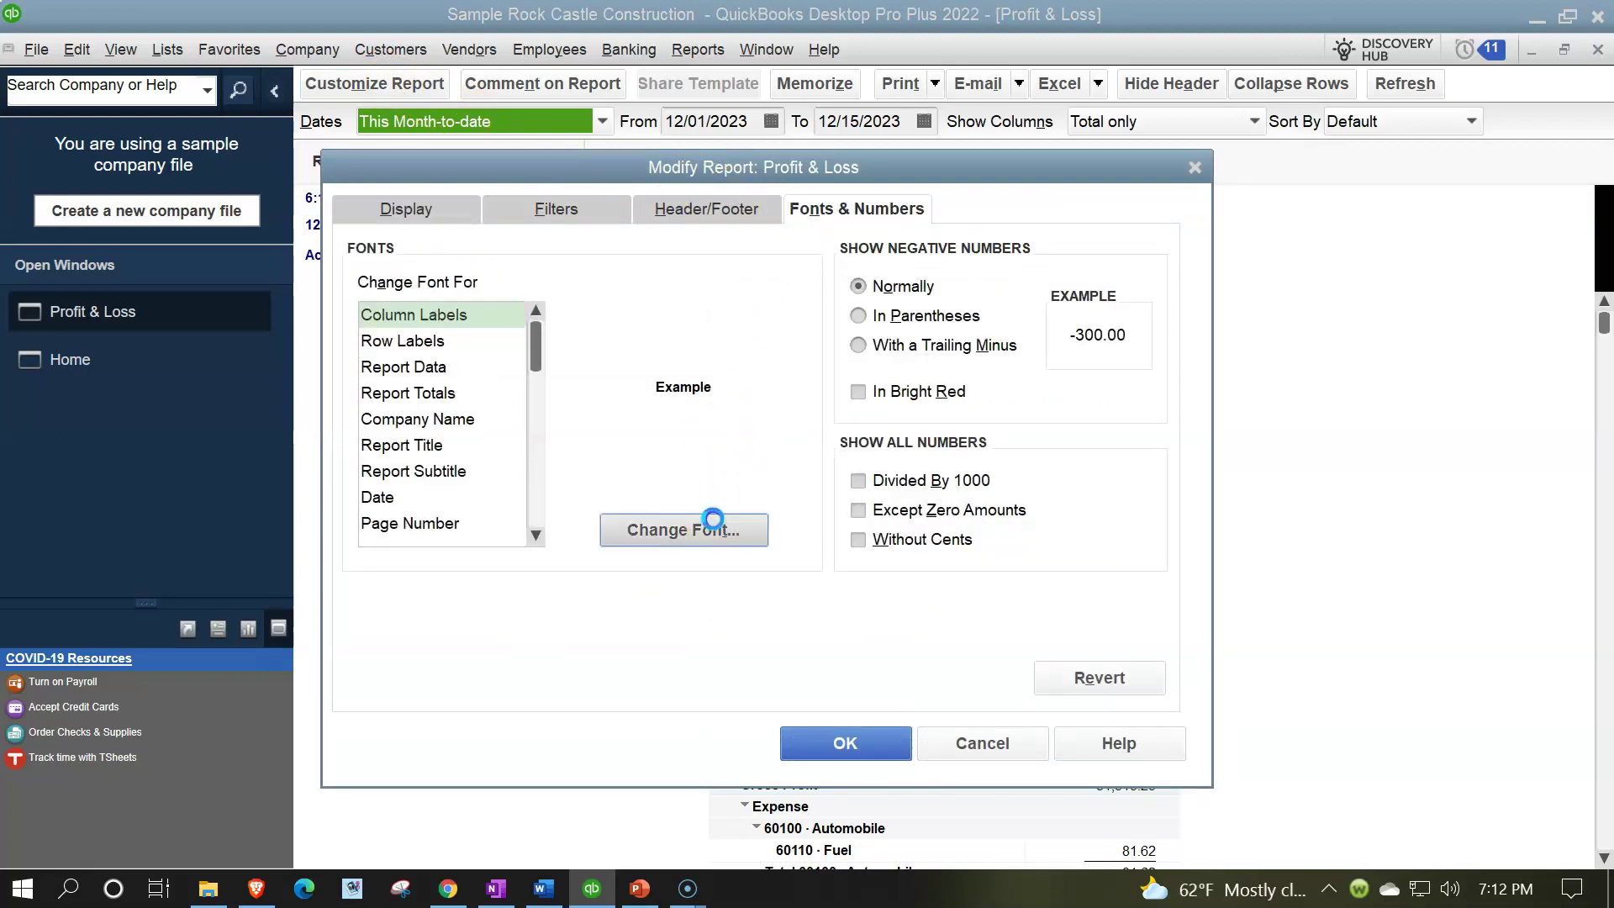
click(738, 458)
click(738, 458)
click(700, 444)
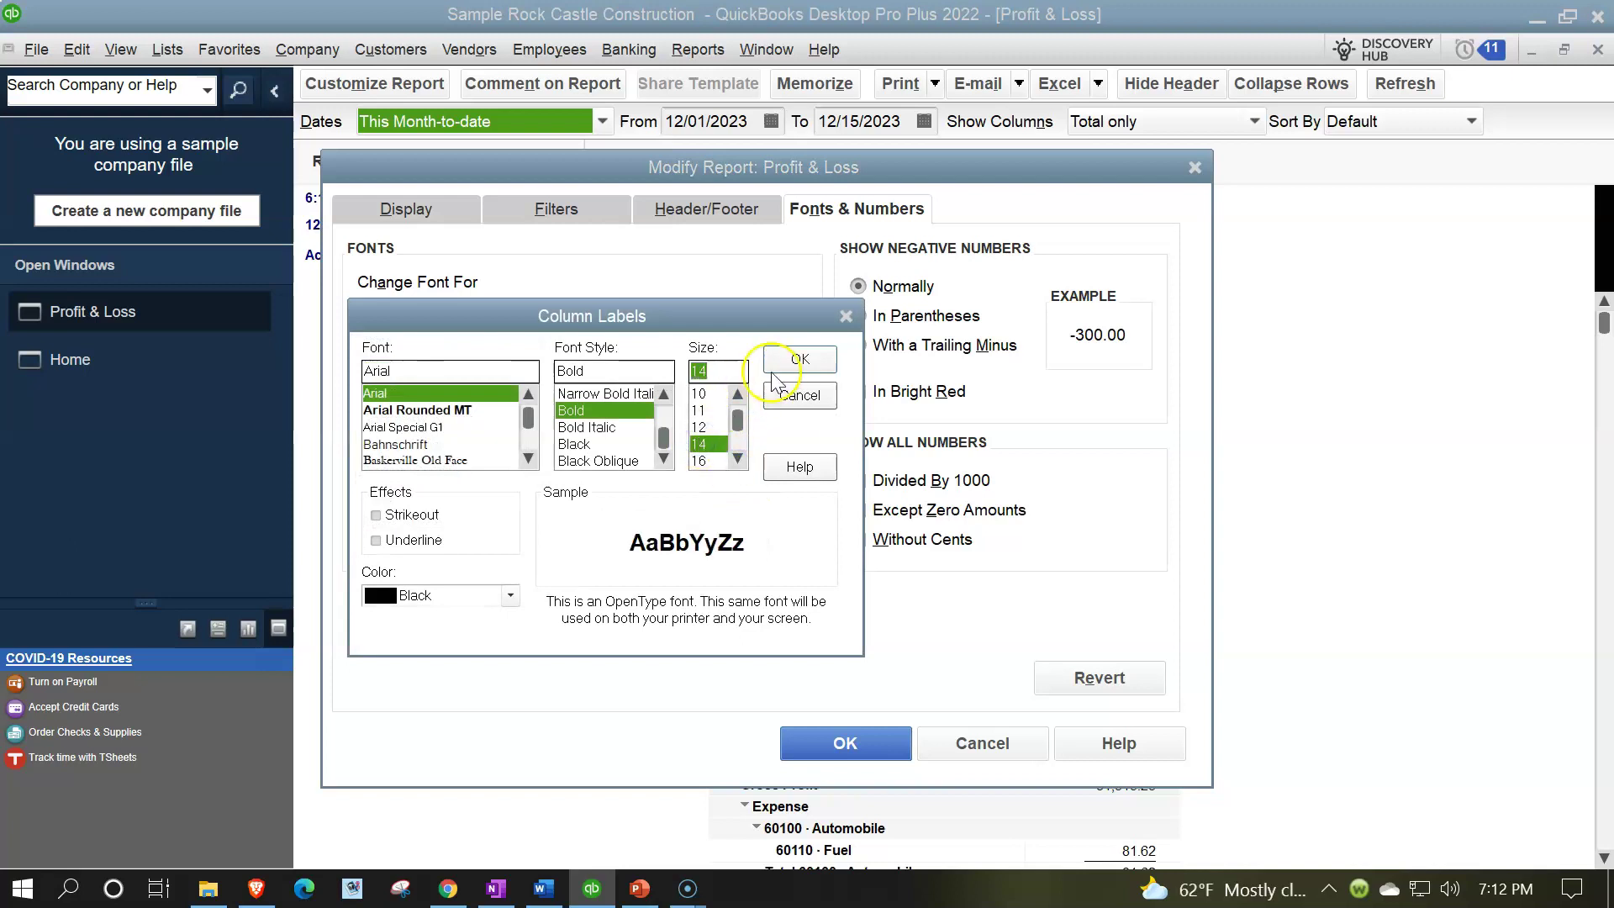
click(799, 359)
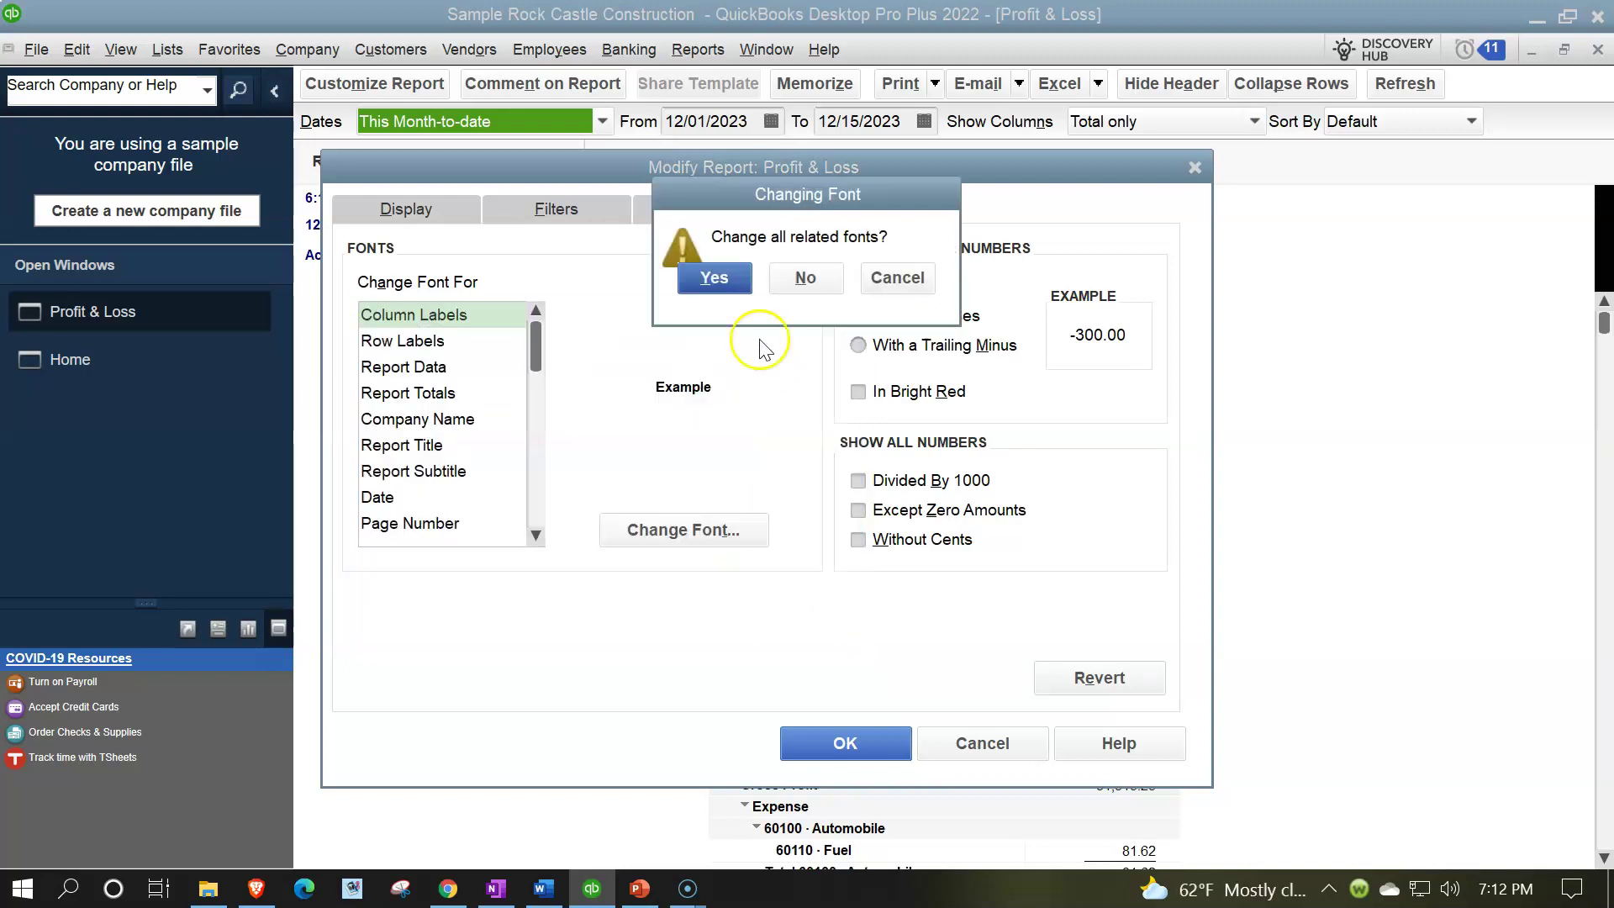
click(712, 279)
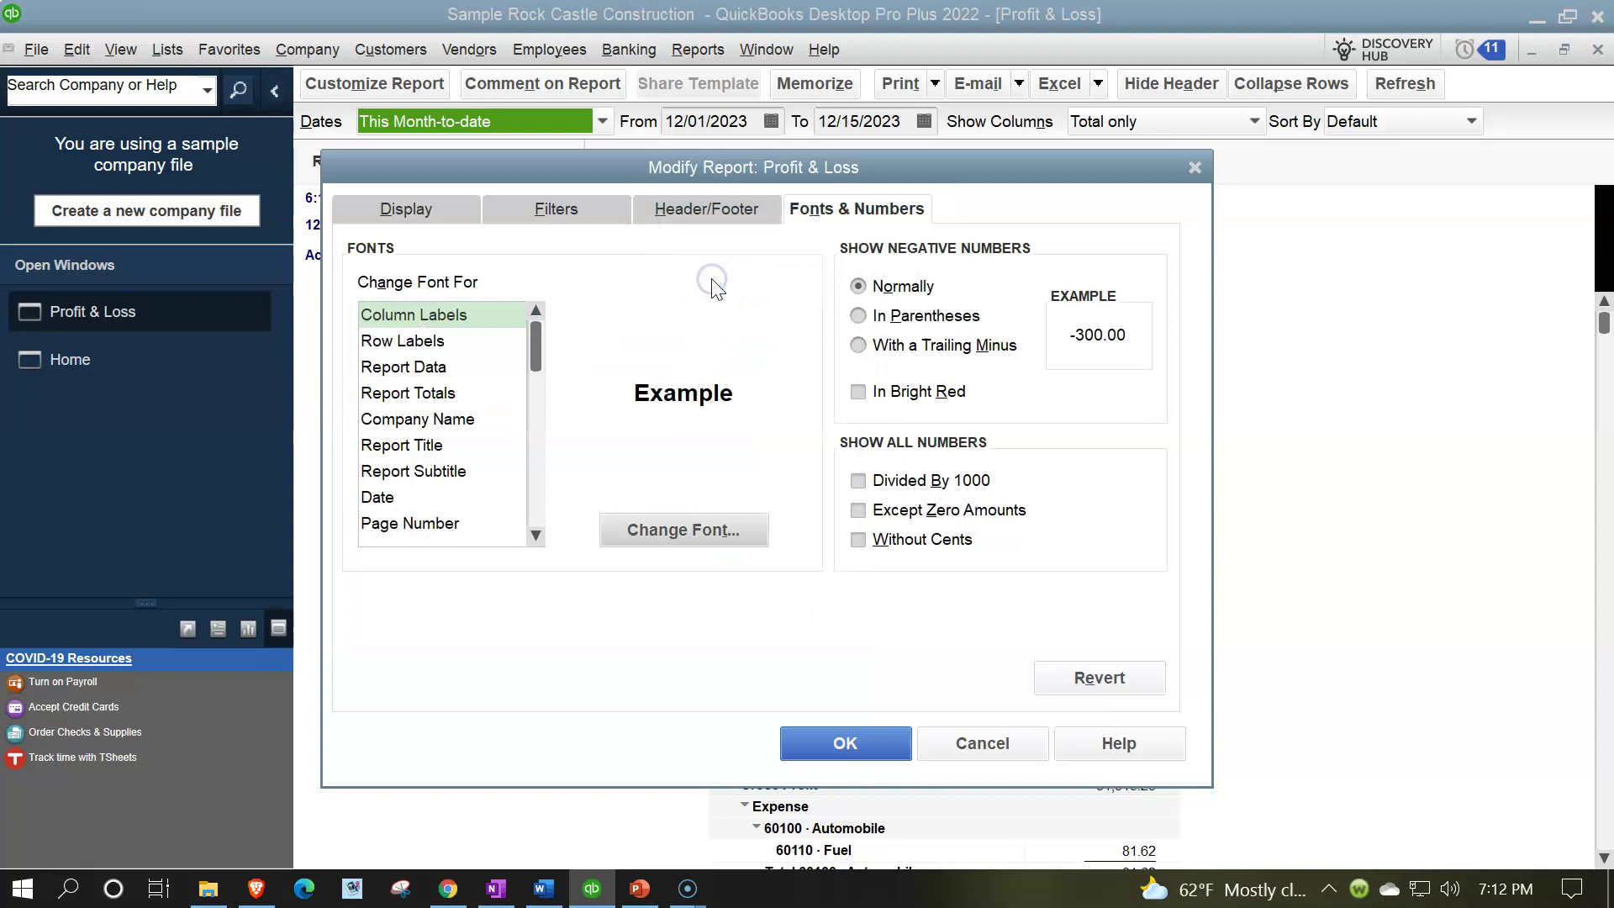
click(855, 748)
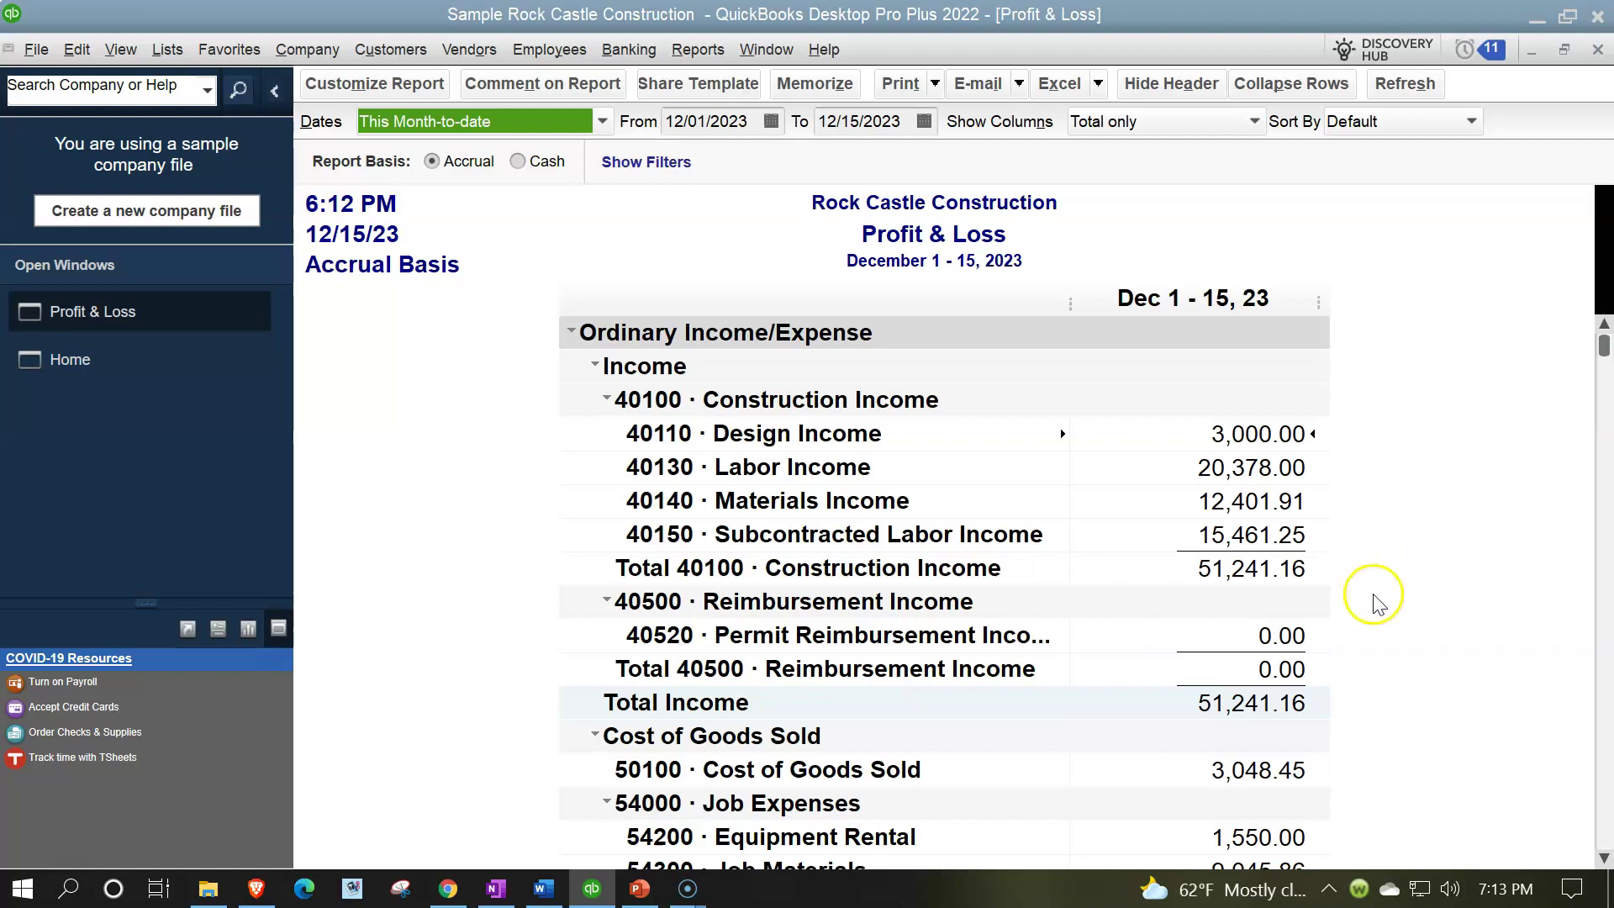
Step: Add a % of Income subcolumn to the Profit & Loss report and collapse the navigation pane
scroll(1366, 605, down, 1)
click(1275, 605)
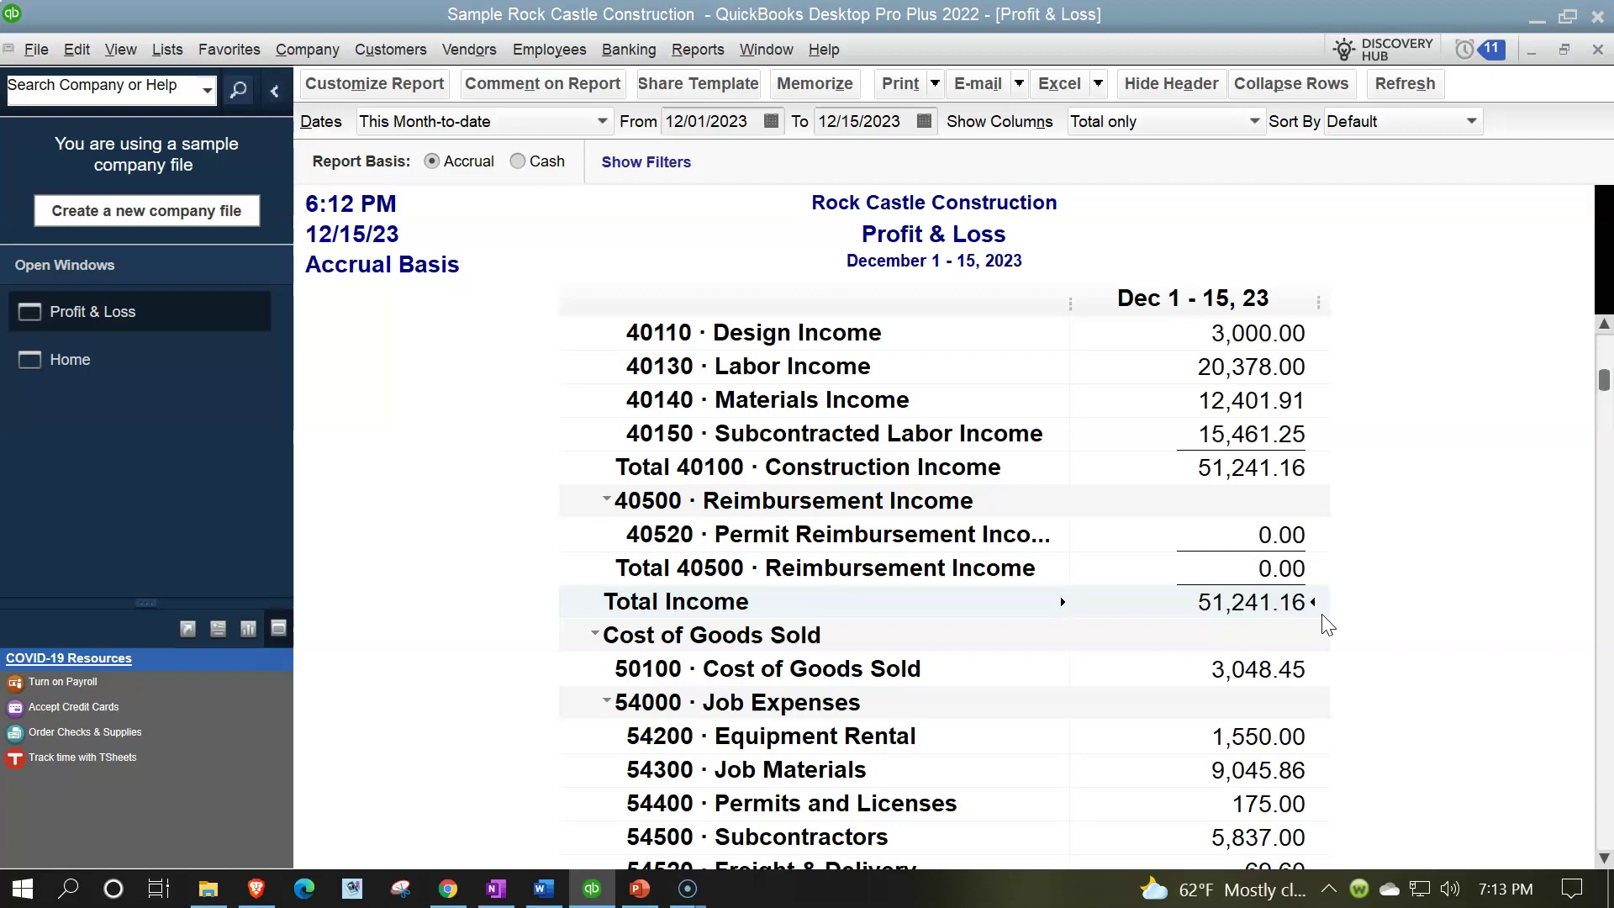
click(404, 87)
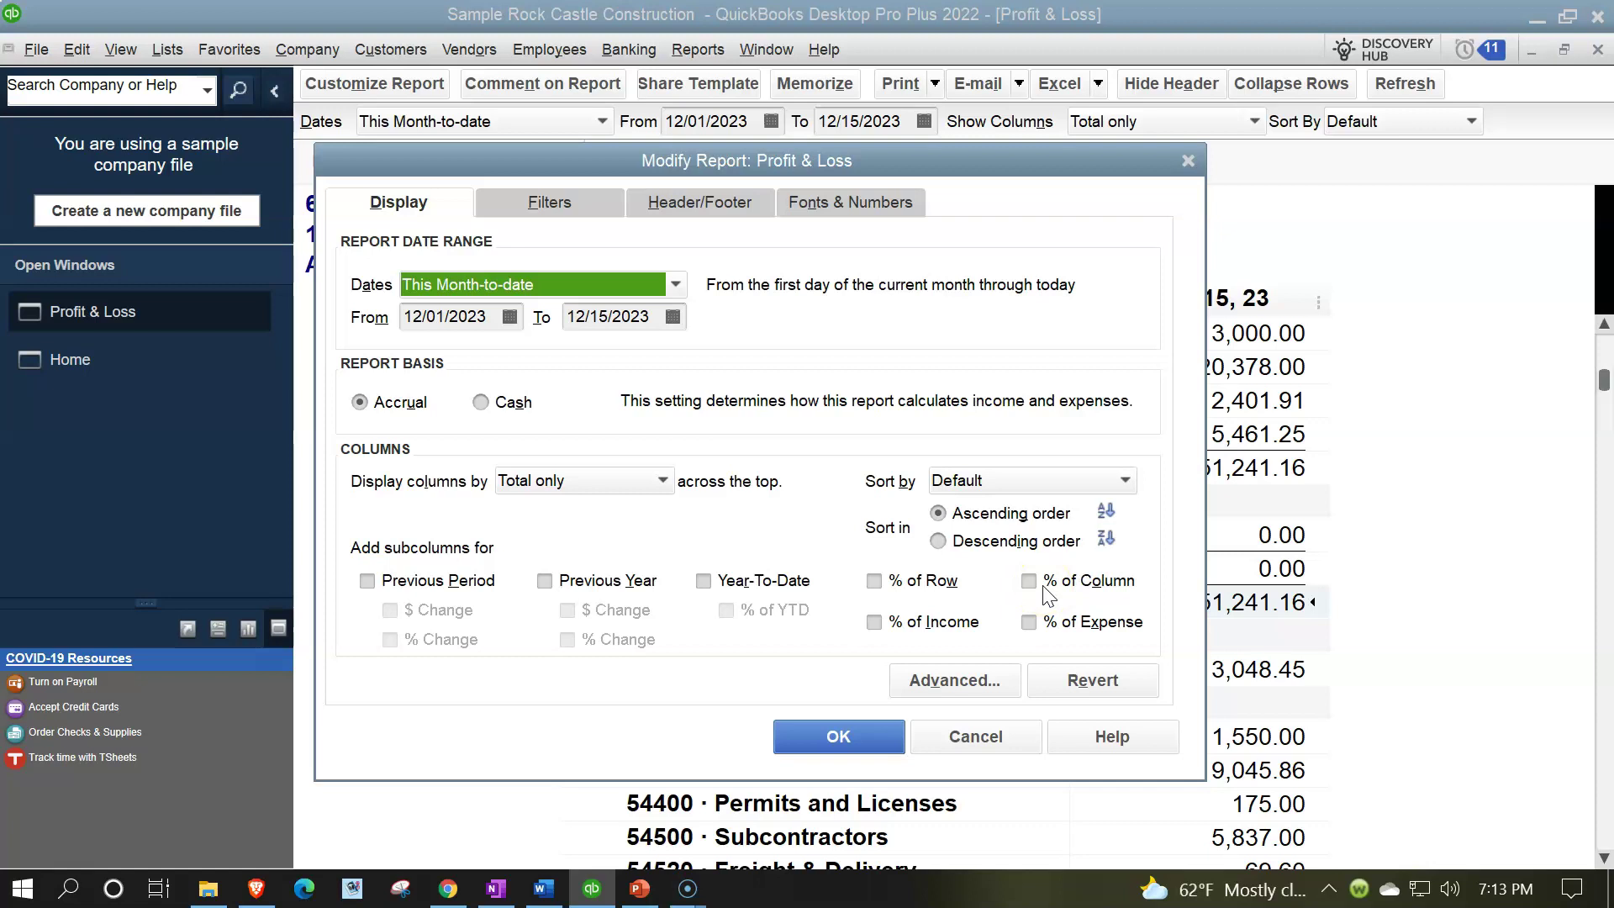
click(875, 624)
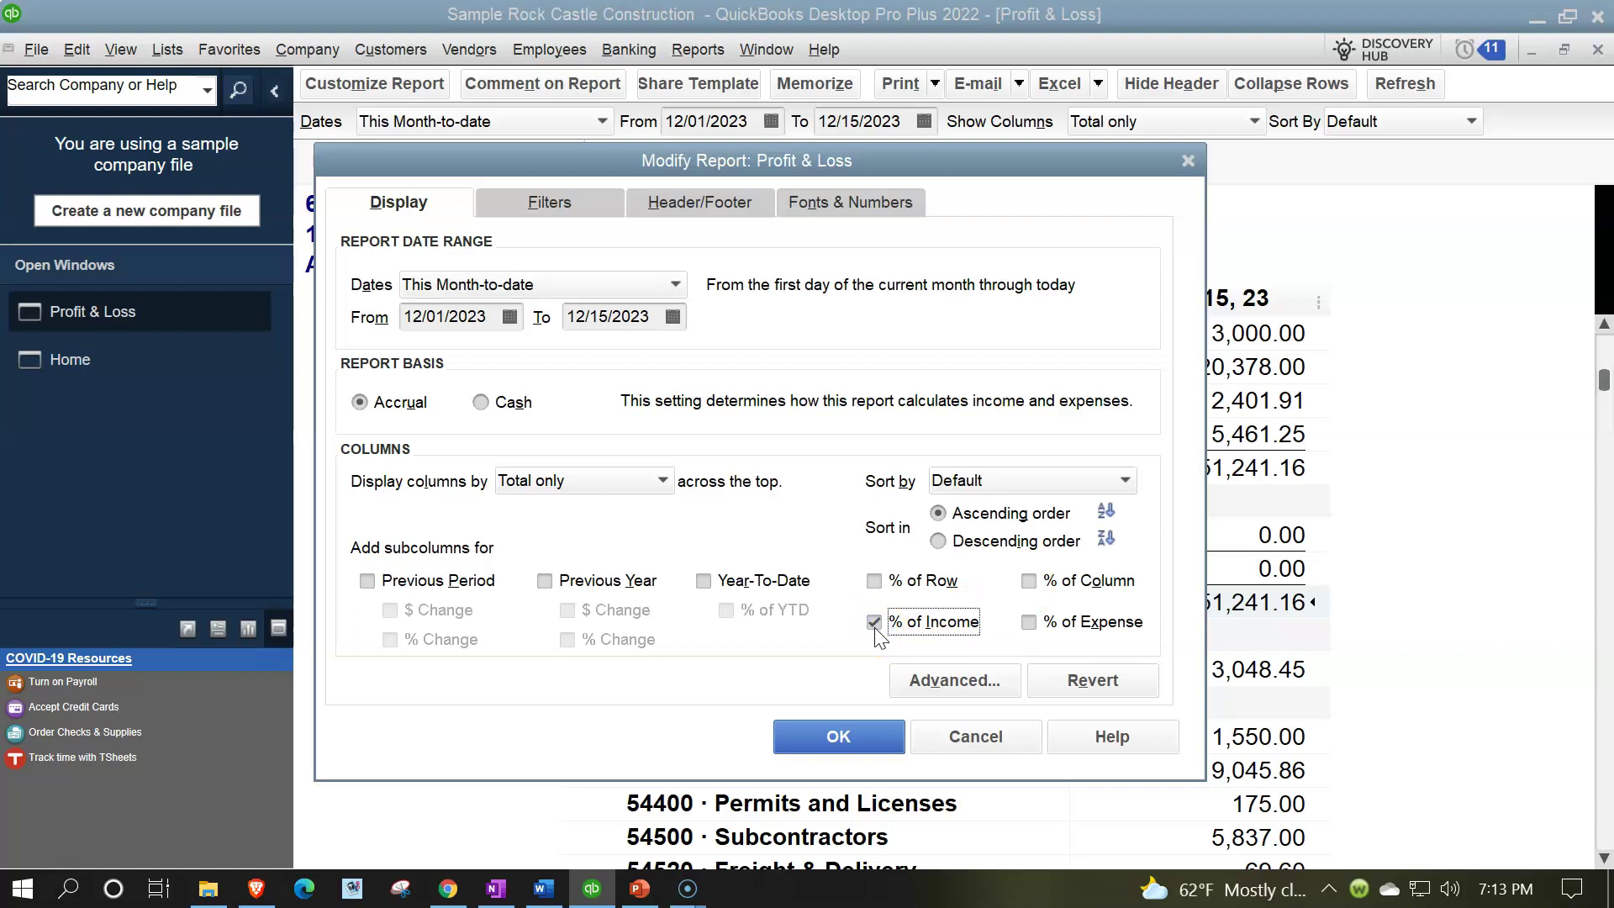
click(856, 754)
click(850, 744)
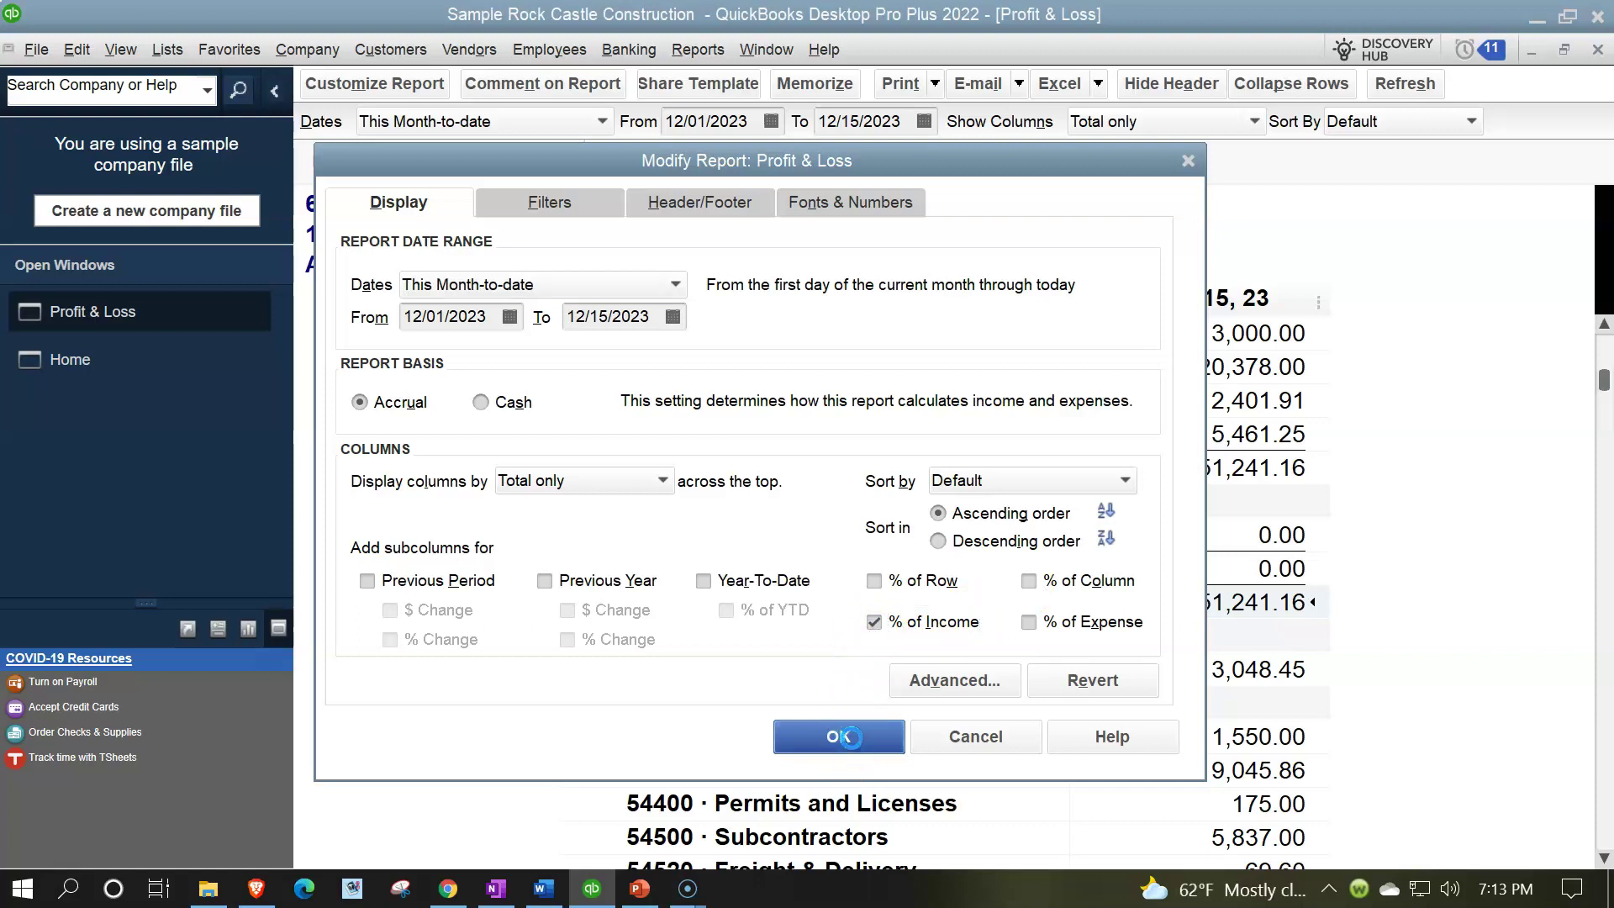
click(274, 91)
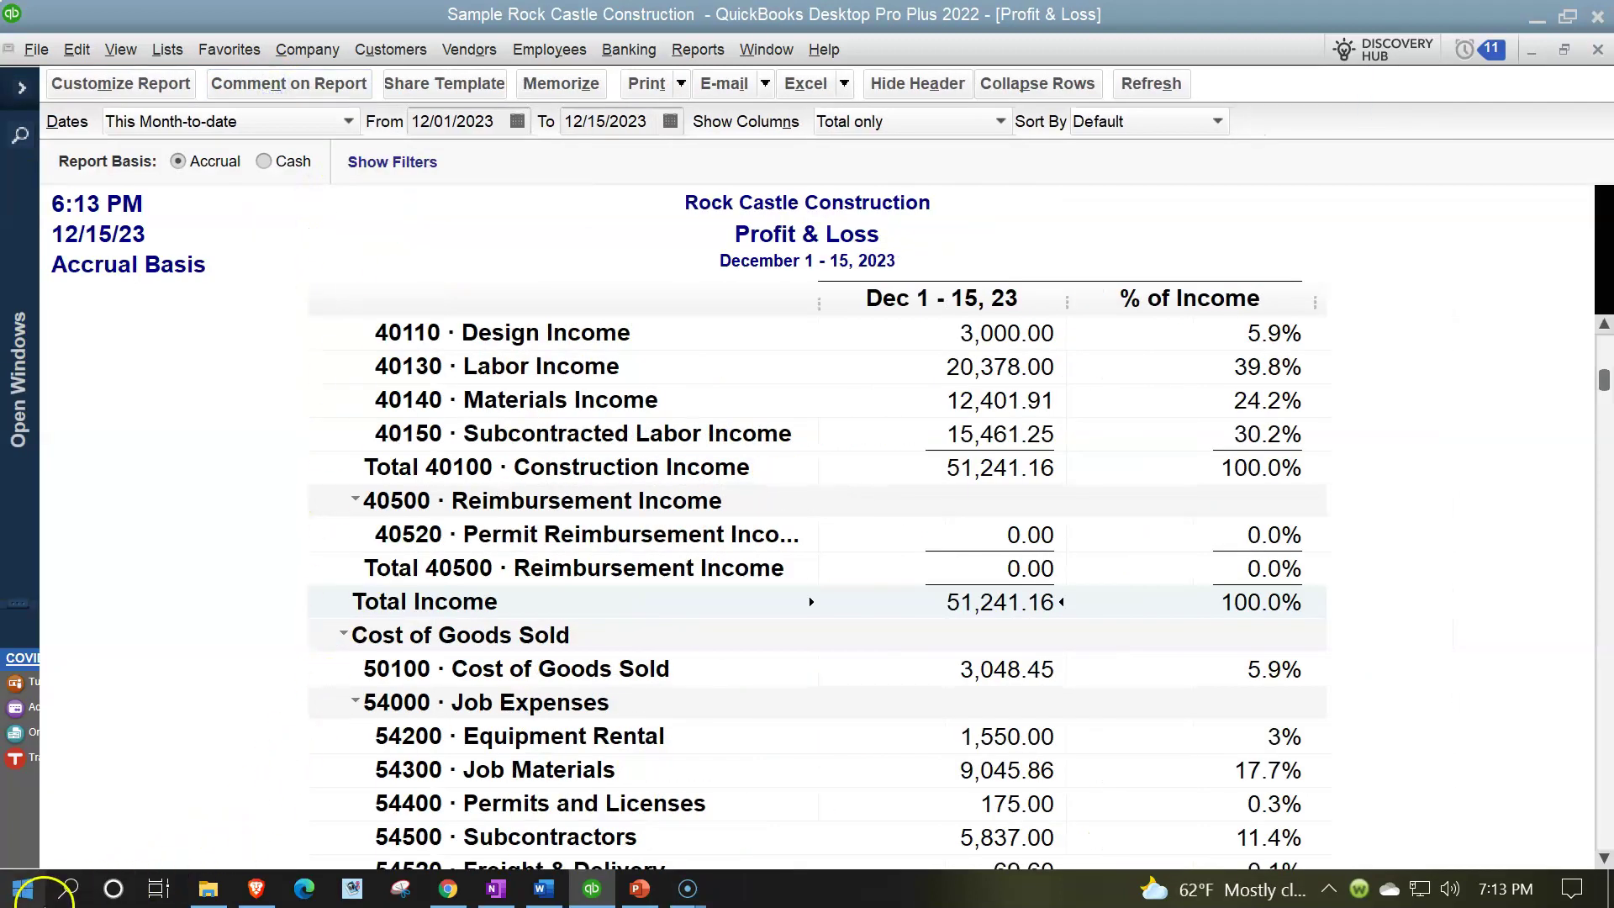
Step: Open the Windows Calculator, keep it on top in compact view, and place it beside the % of Income column
click(68, 888)
text(cal)
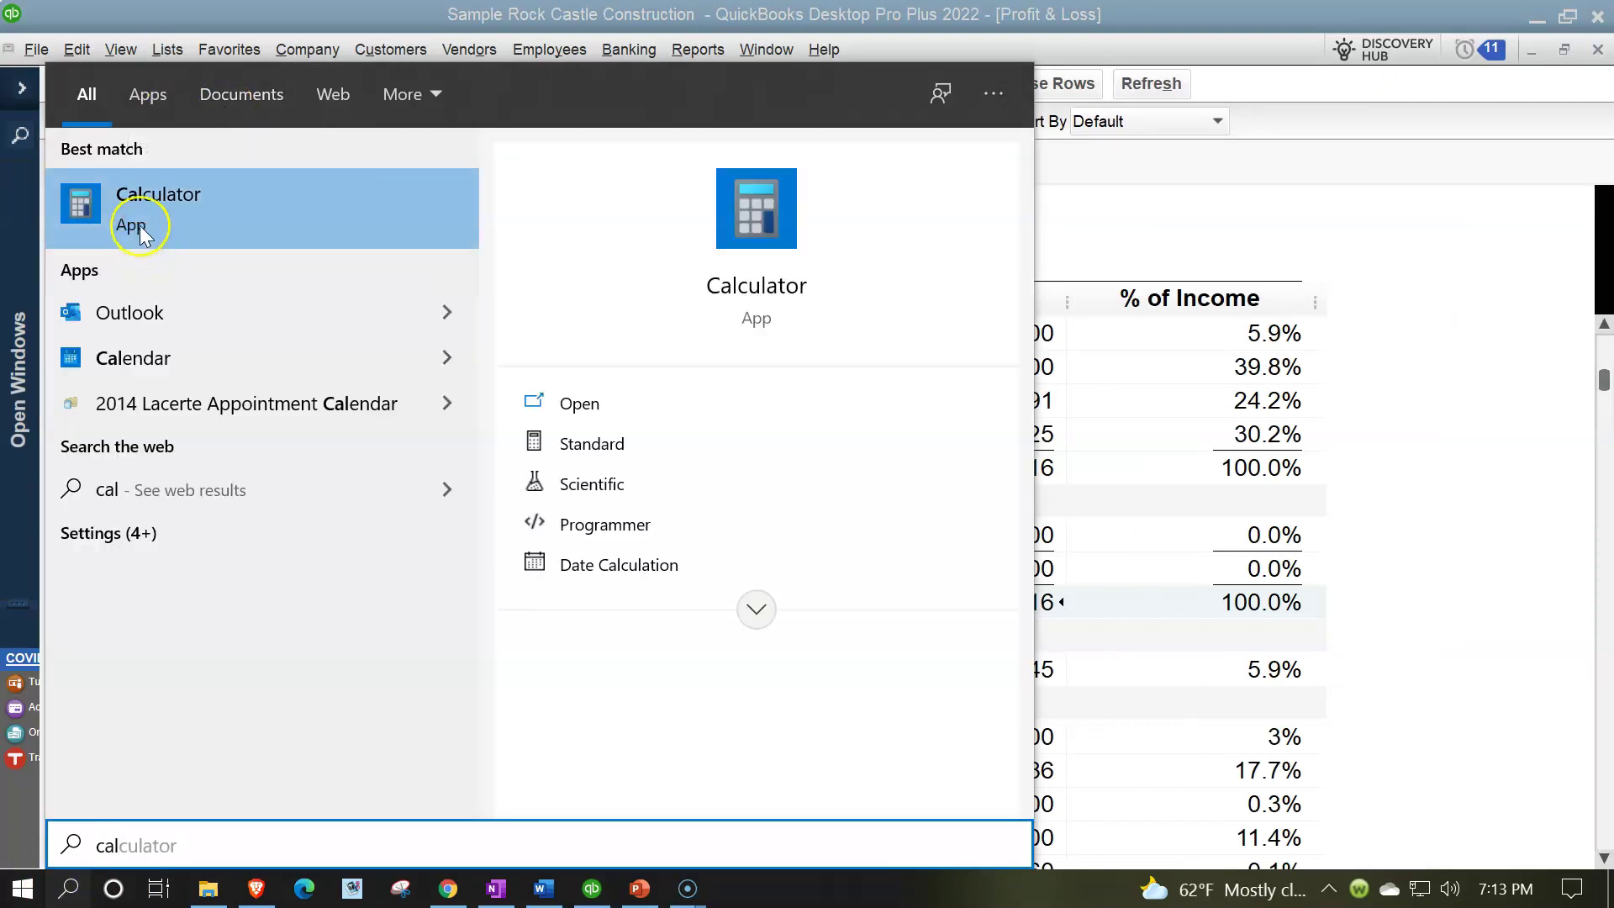
click(144, 225)
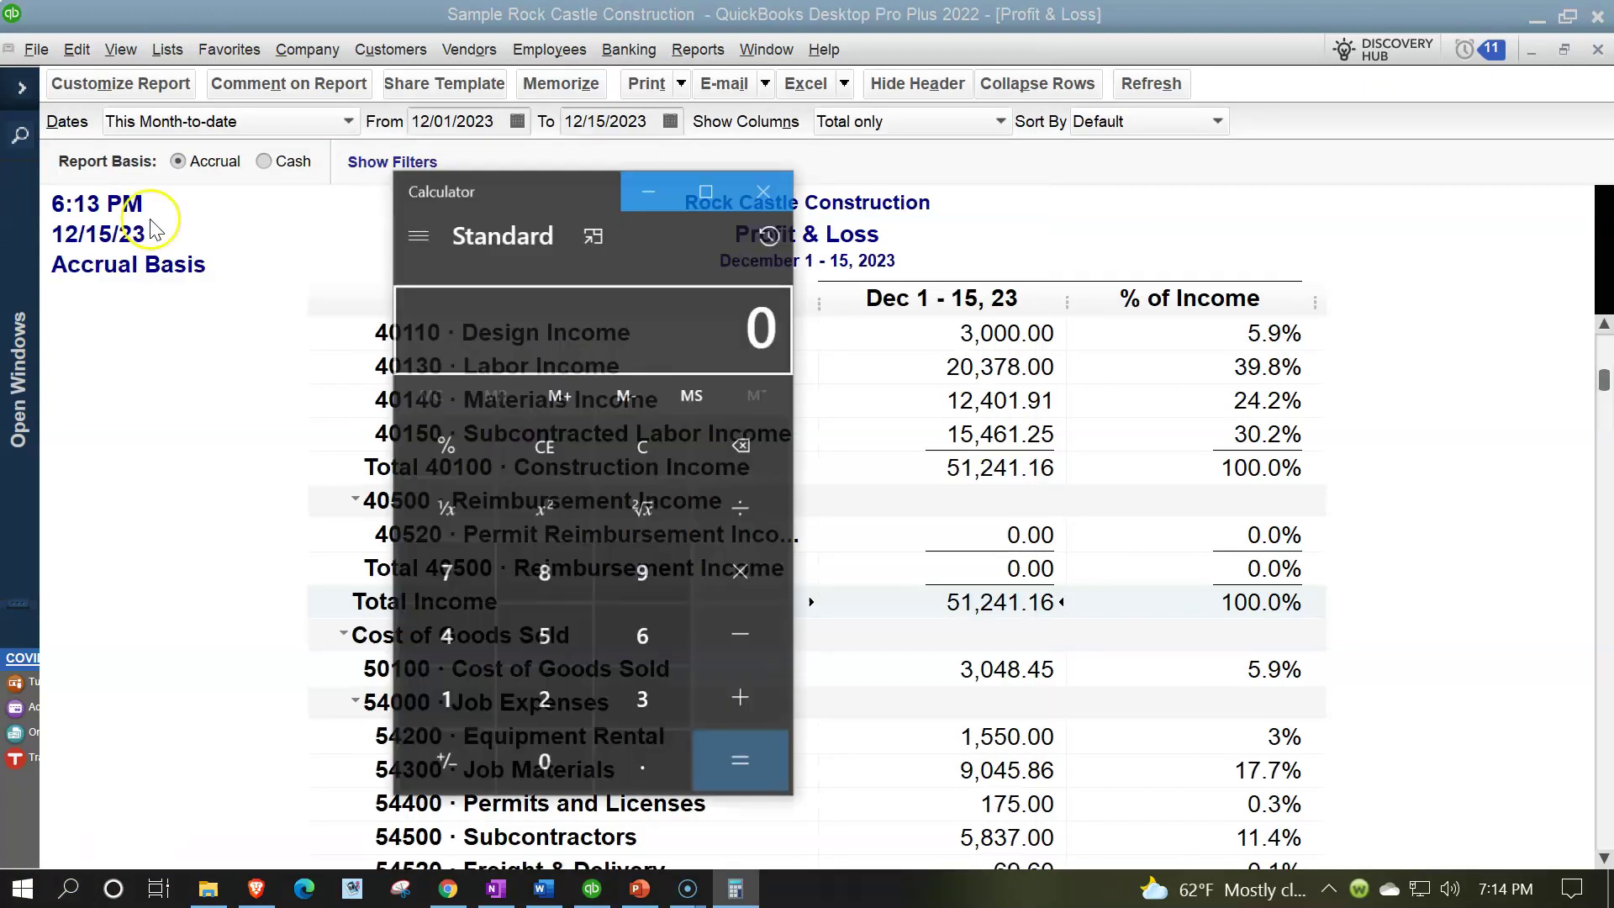
click(593, 238)
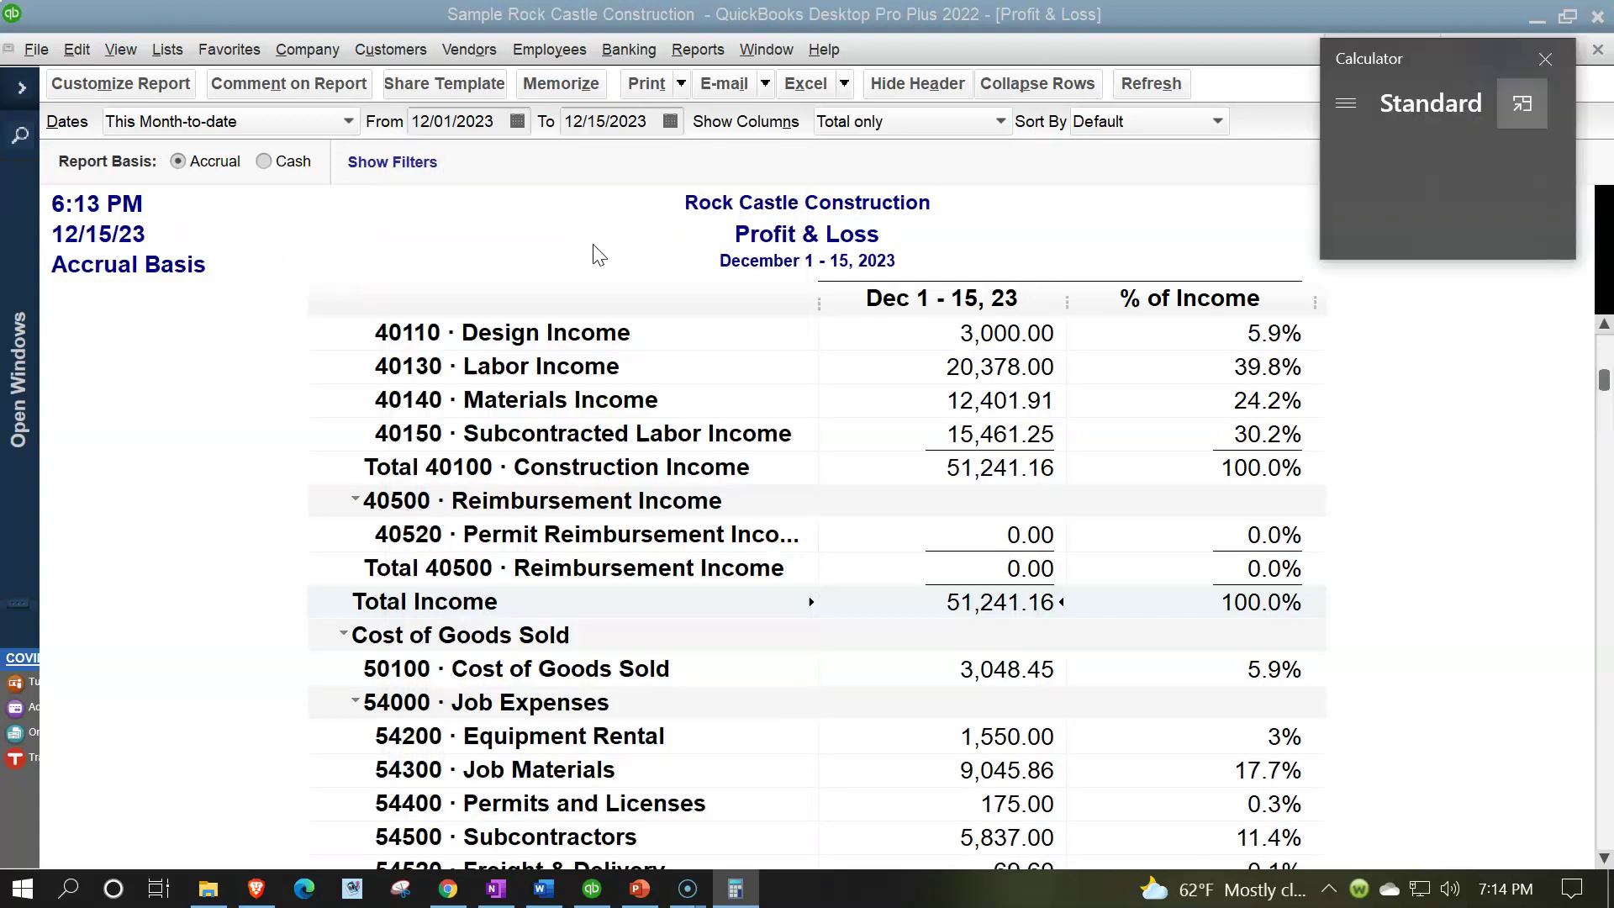
drag(1452, 80, 1443, 338)
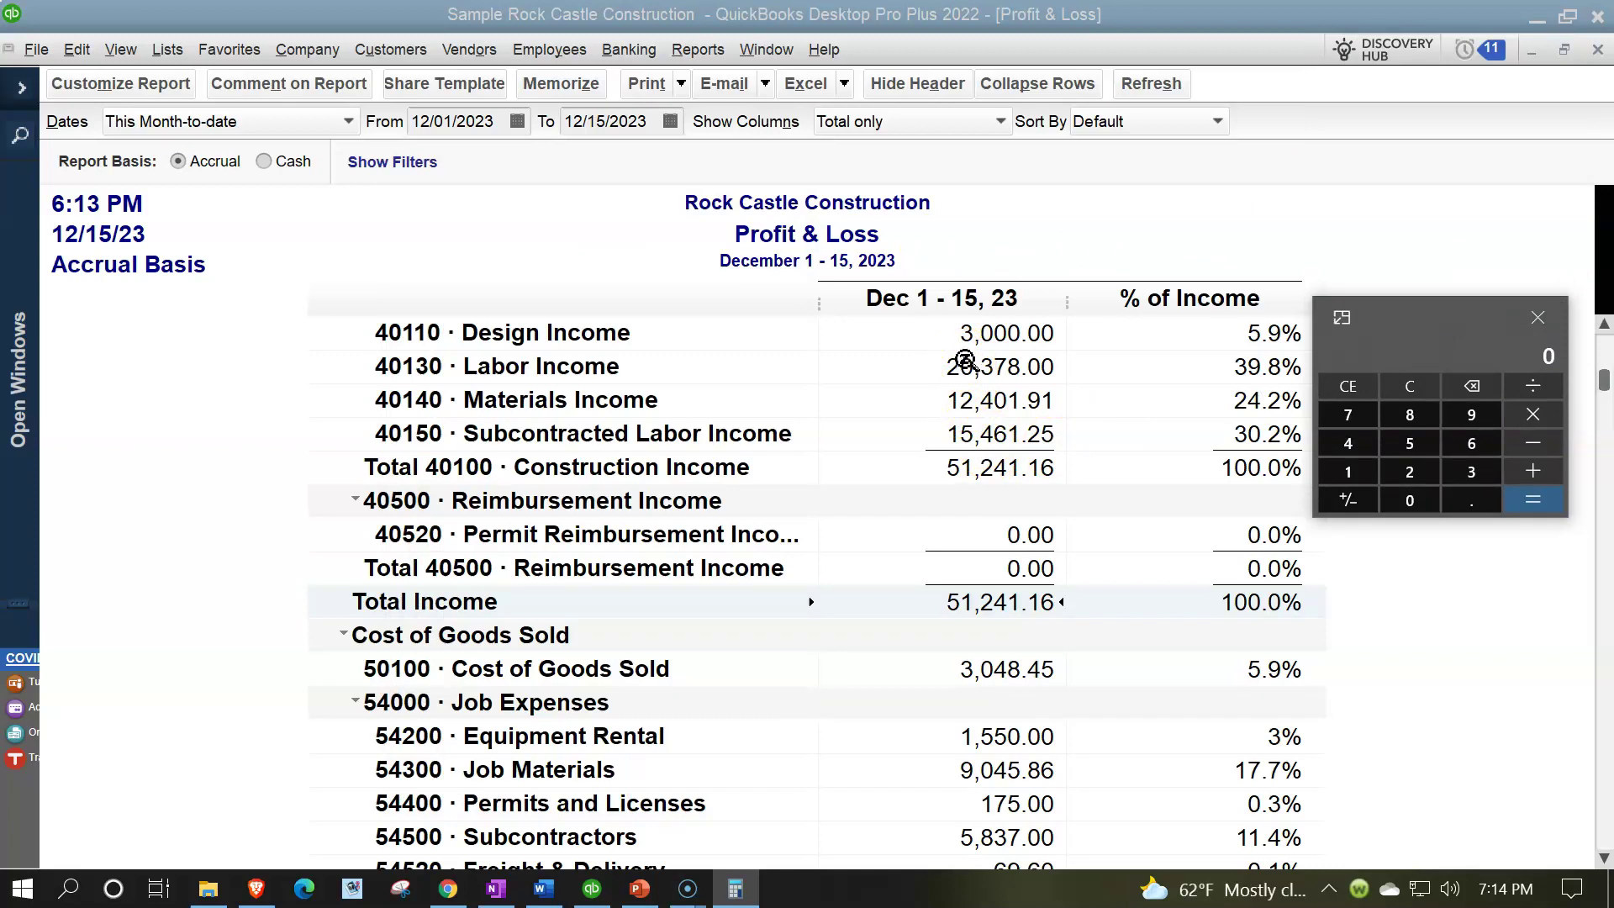
Step: Calculate Subcontracted Labor Income as a share of Total Income by dividing 15461.25 by 51241.16
scroll(964, 362, up, 1)
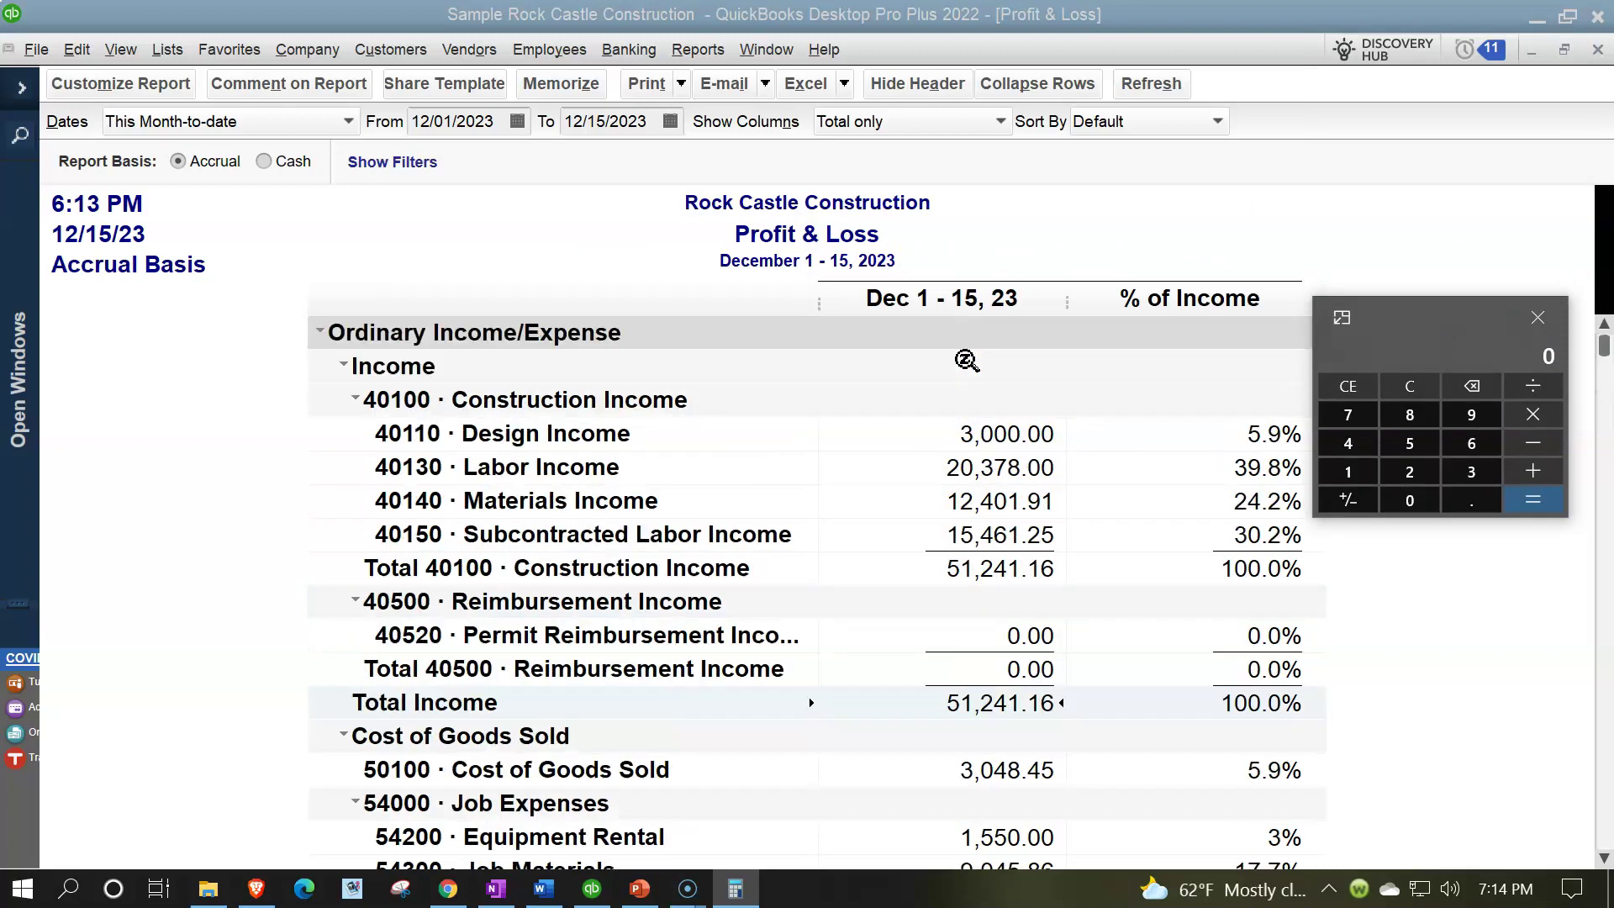
scroll(961, 407, down, 1)
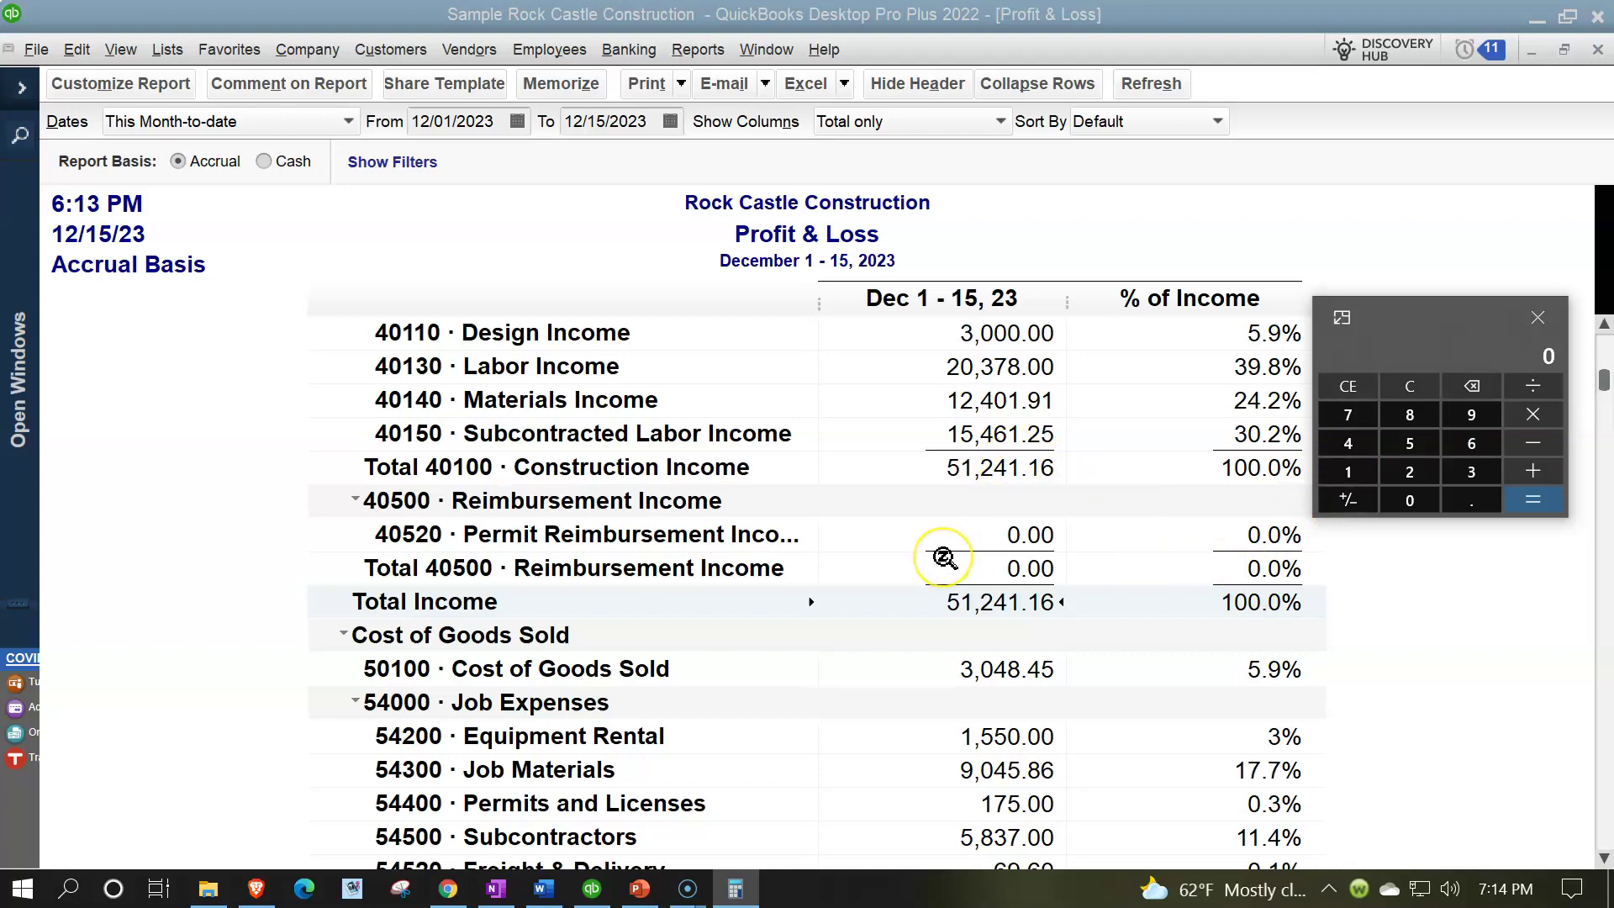
text(15461.2)
text(5)
text(/51241.16)
key(Return)
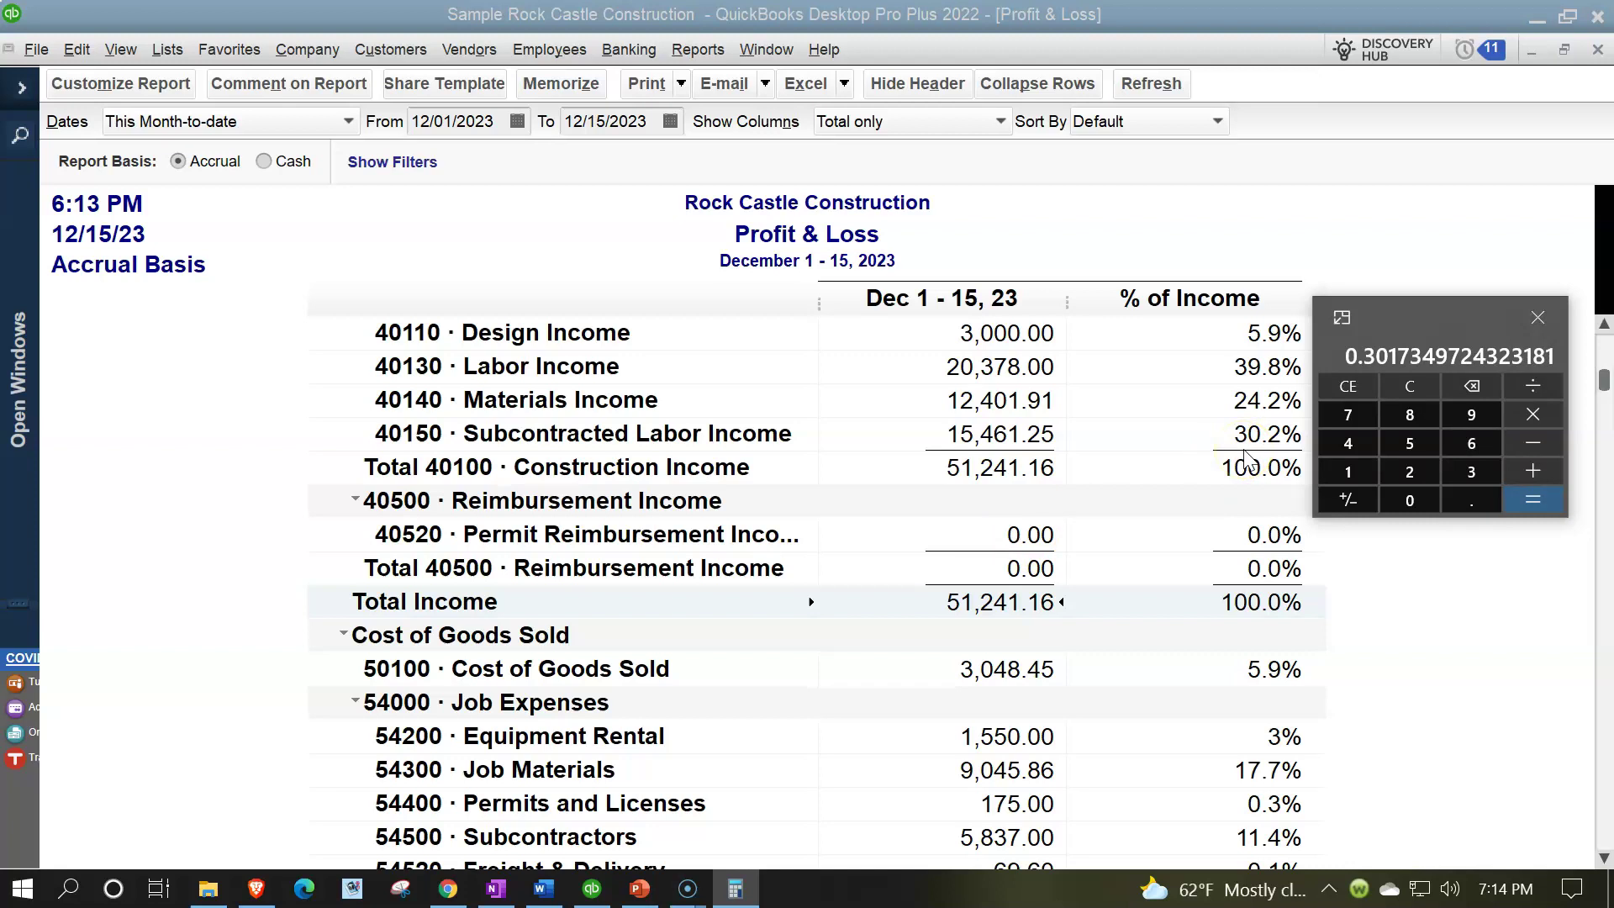
Step: Examine the % of Income figures for cost of goods sold, gross profit, expenses and net income
scroll(1246, 460, down, 1)
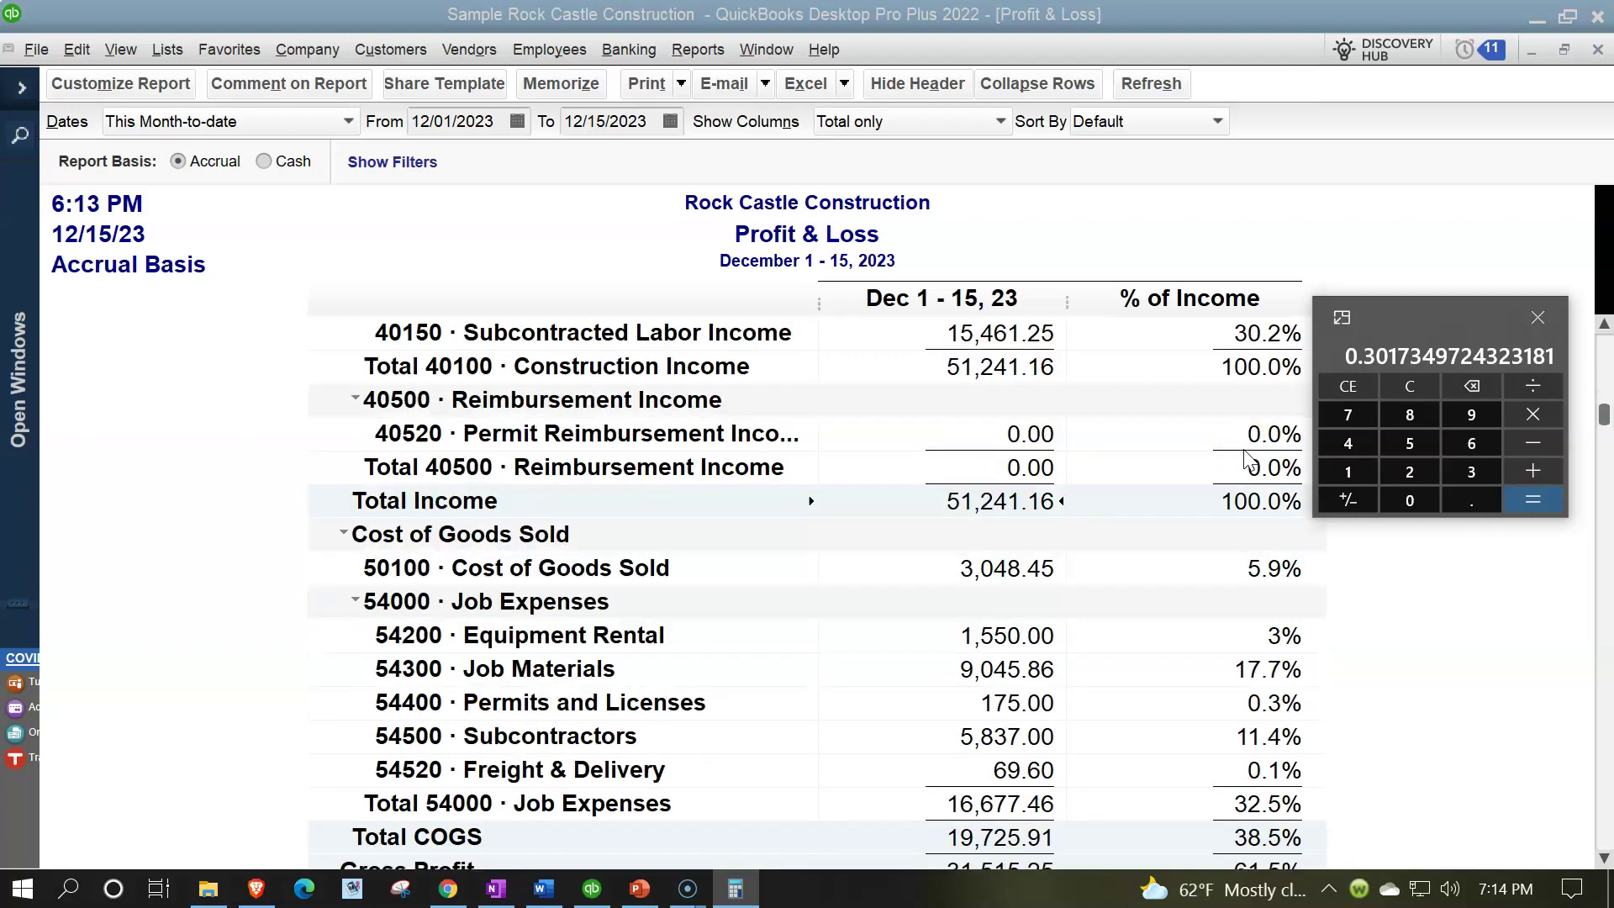
scroll(1246, 460, down, 1)
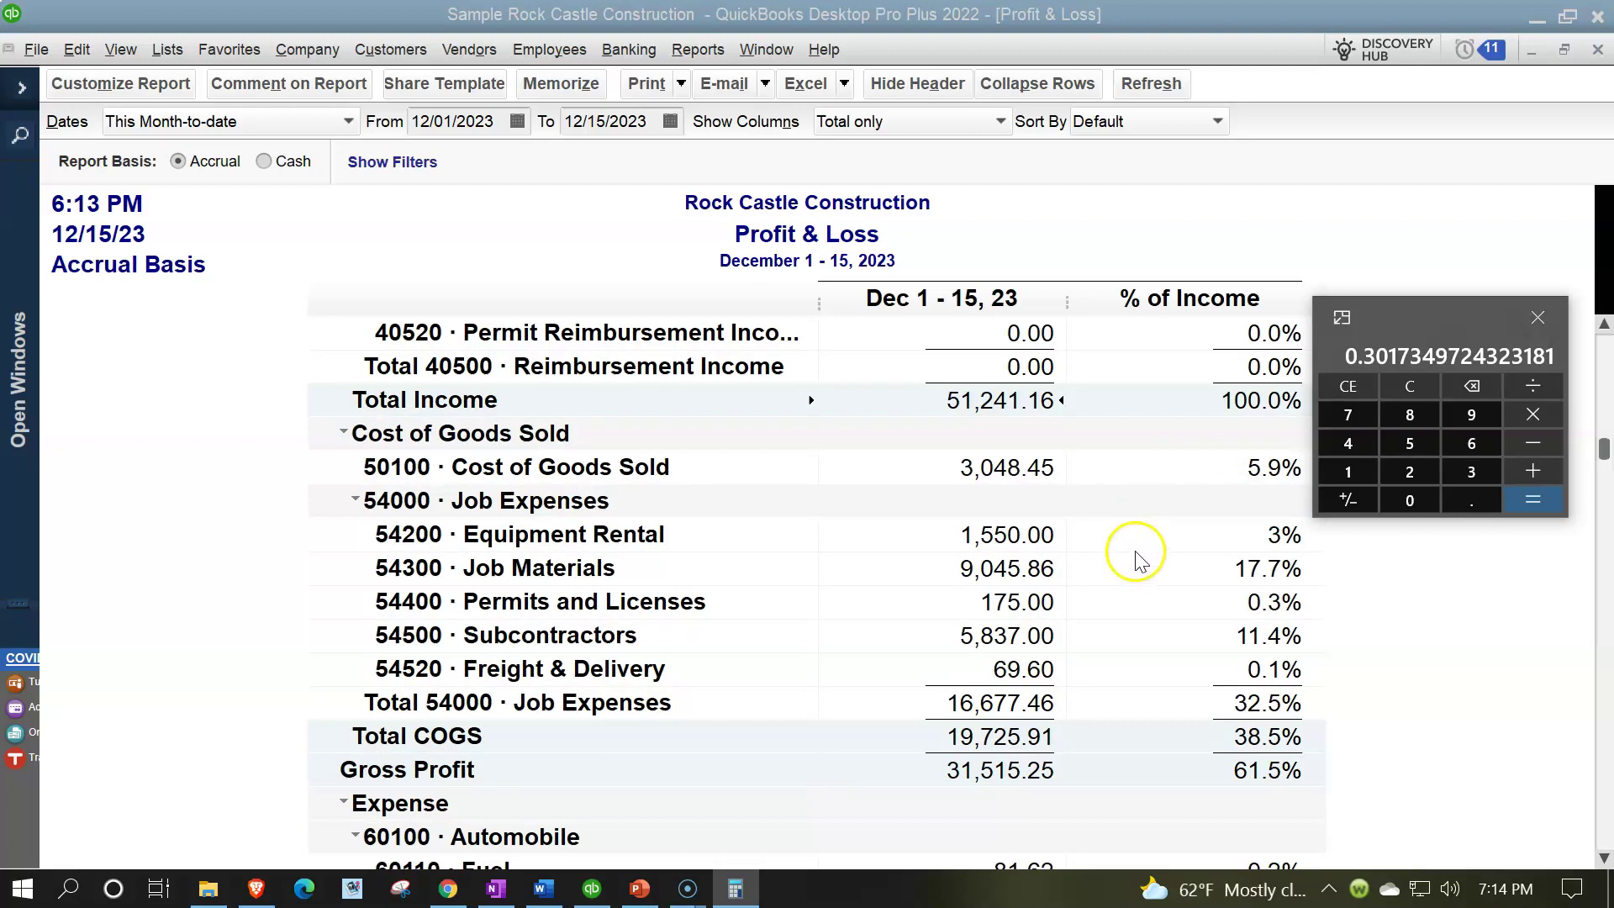
scroll(1134, 551, down, 1)
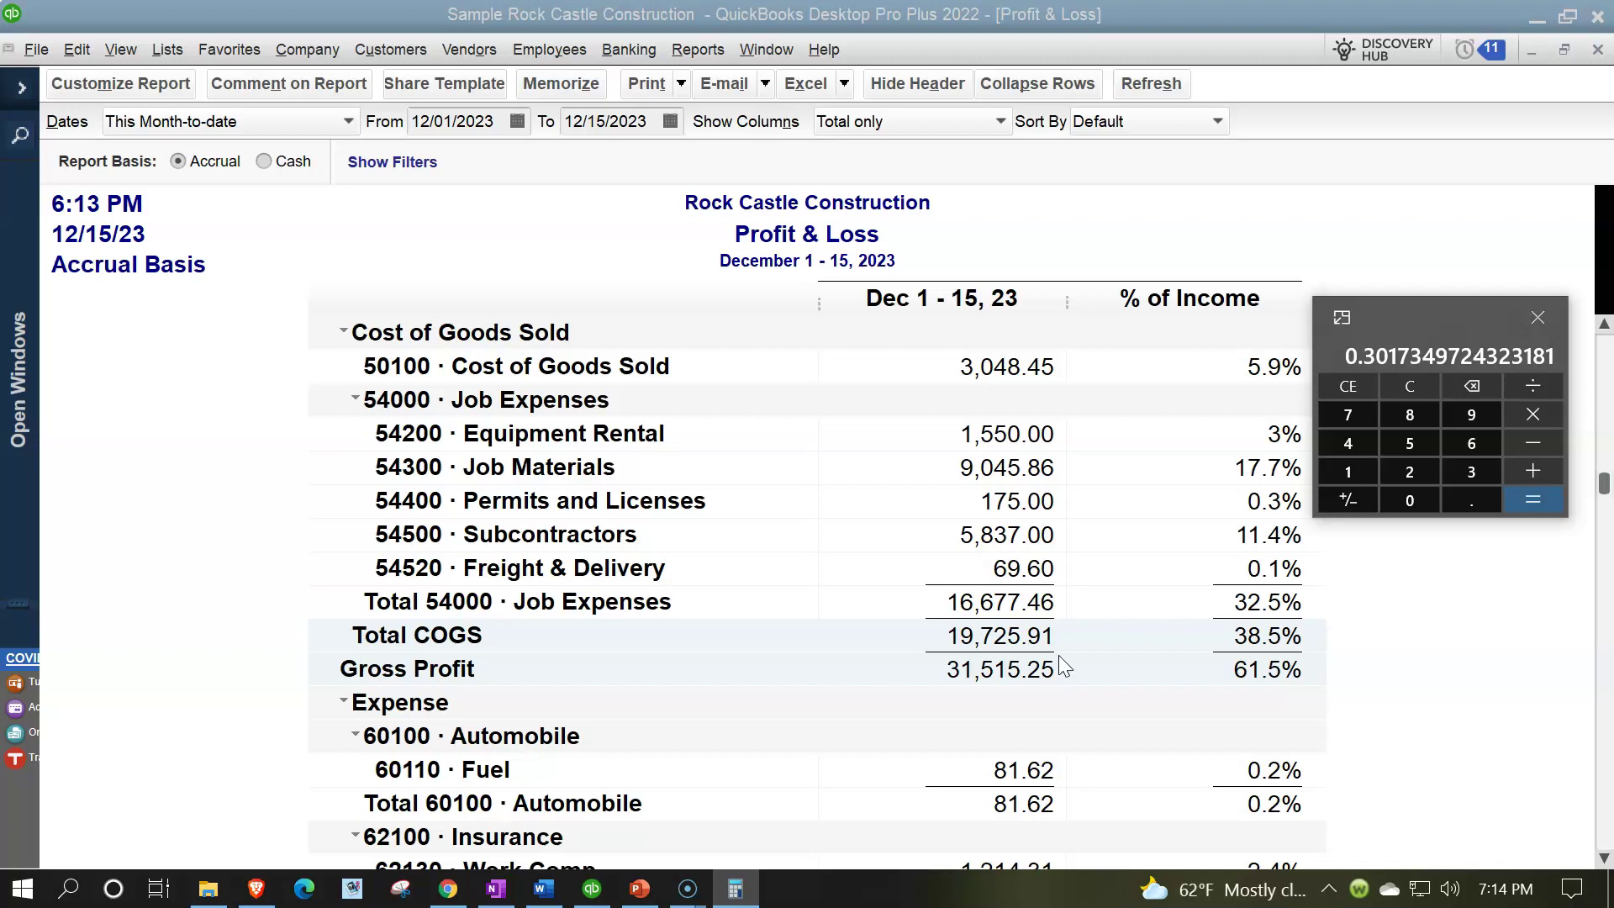
scroll(1064, 666, up, 1)
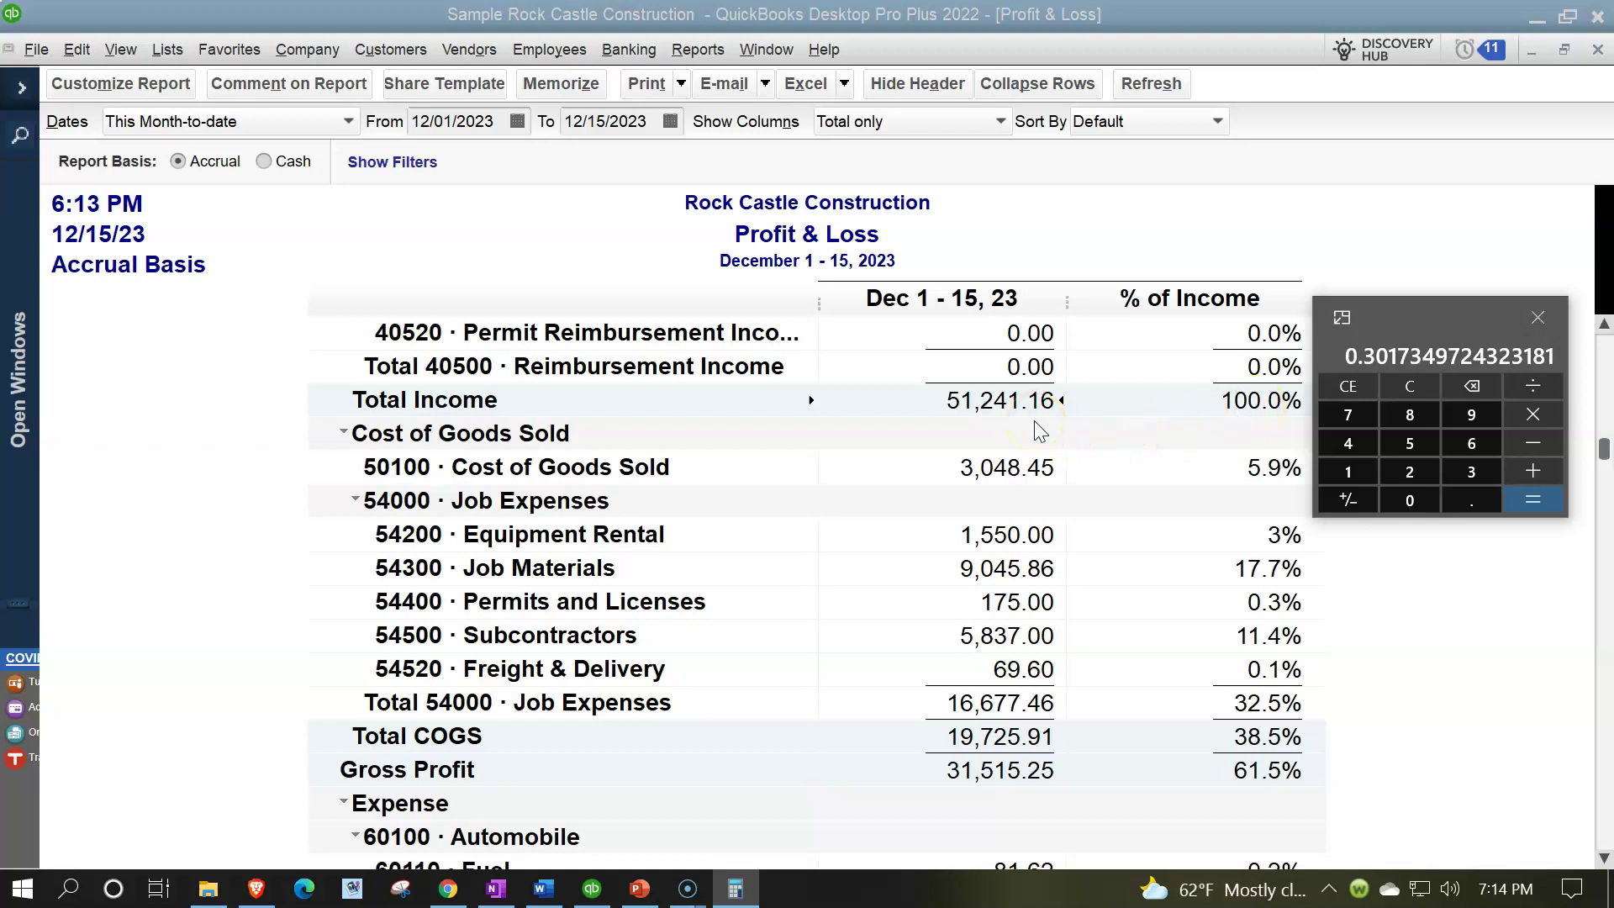
scroll(1081, 462, down, 3)
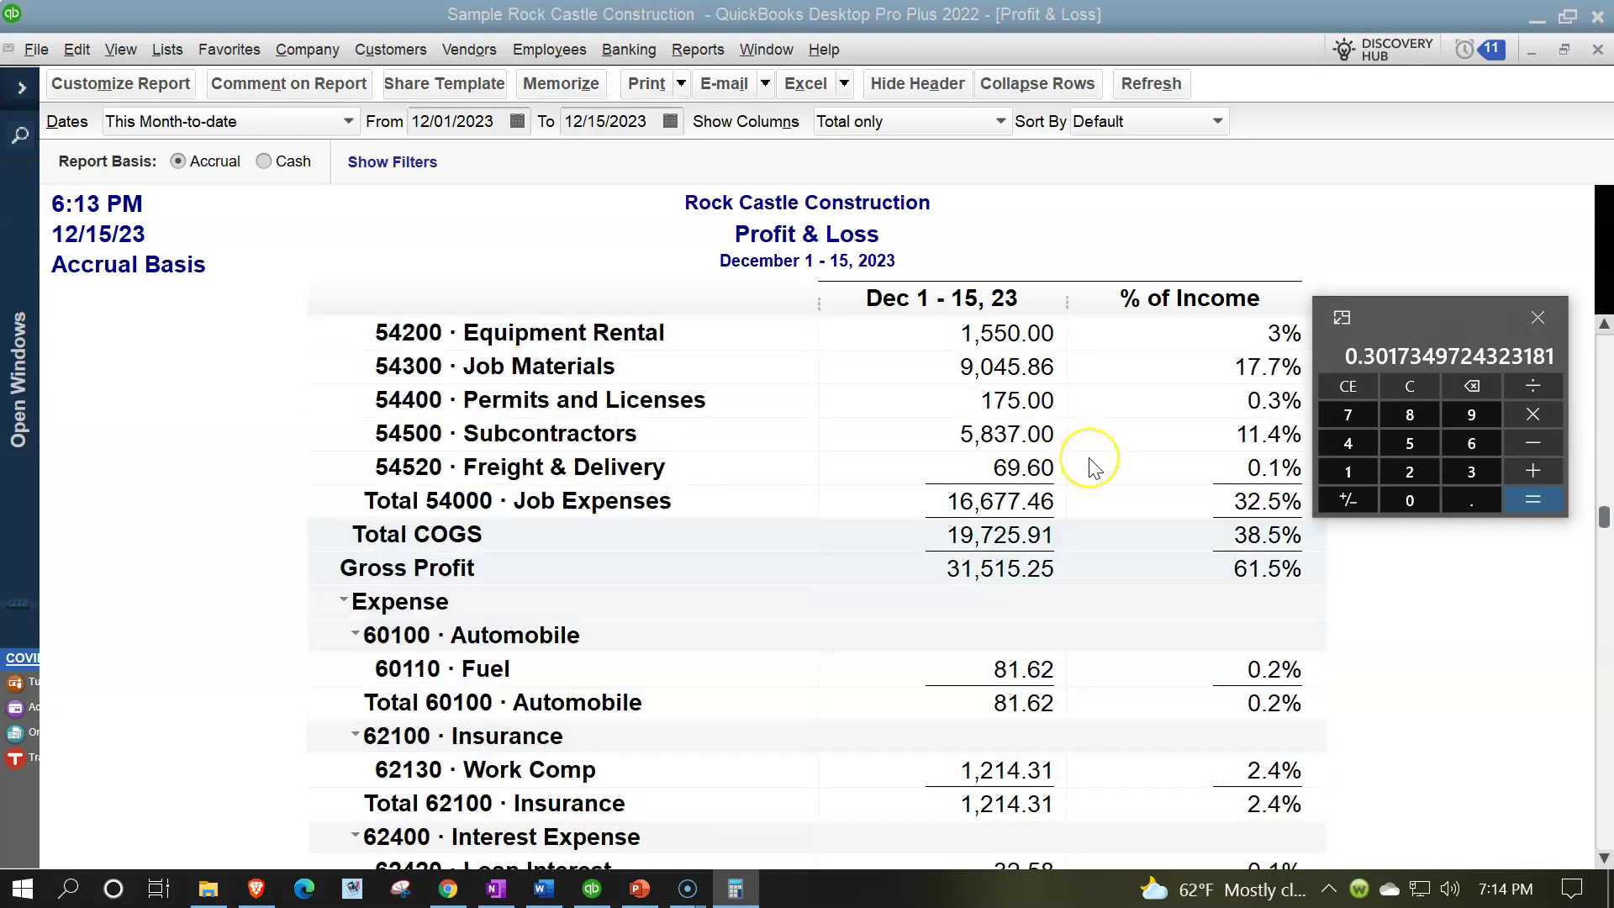
scroll(1089, 459, down, 6)
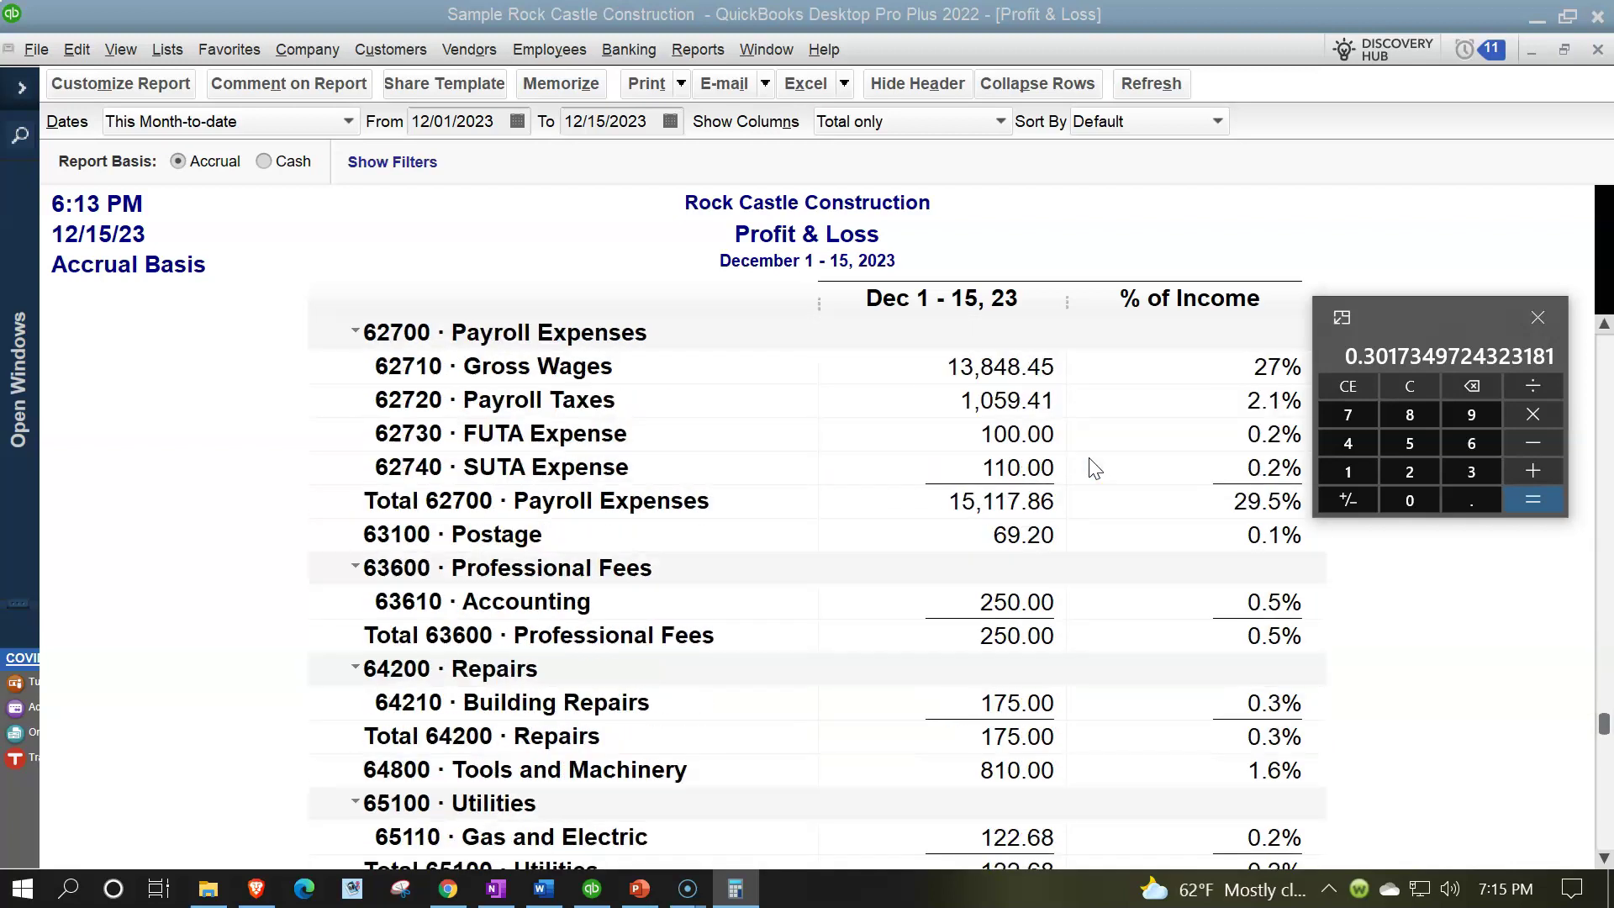
scroll(1093, 468, down, 3)
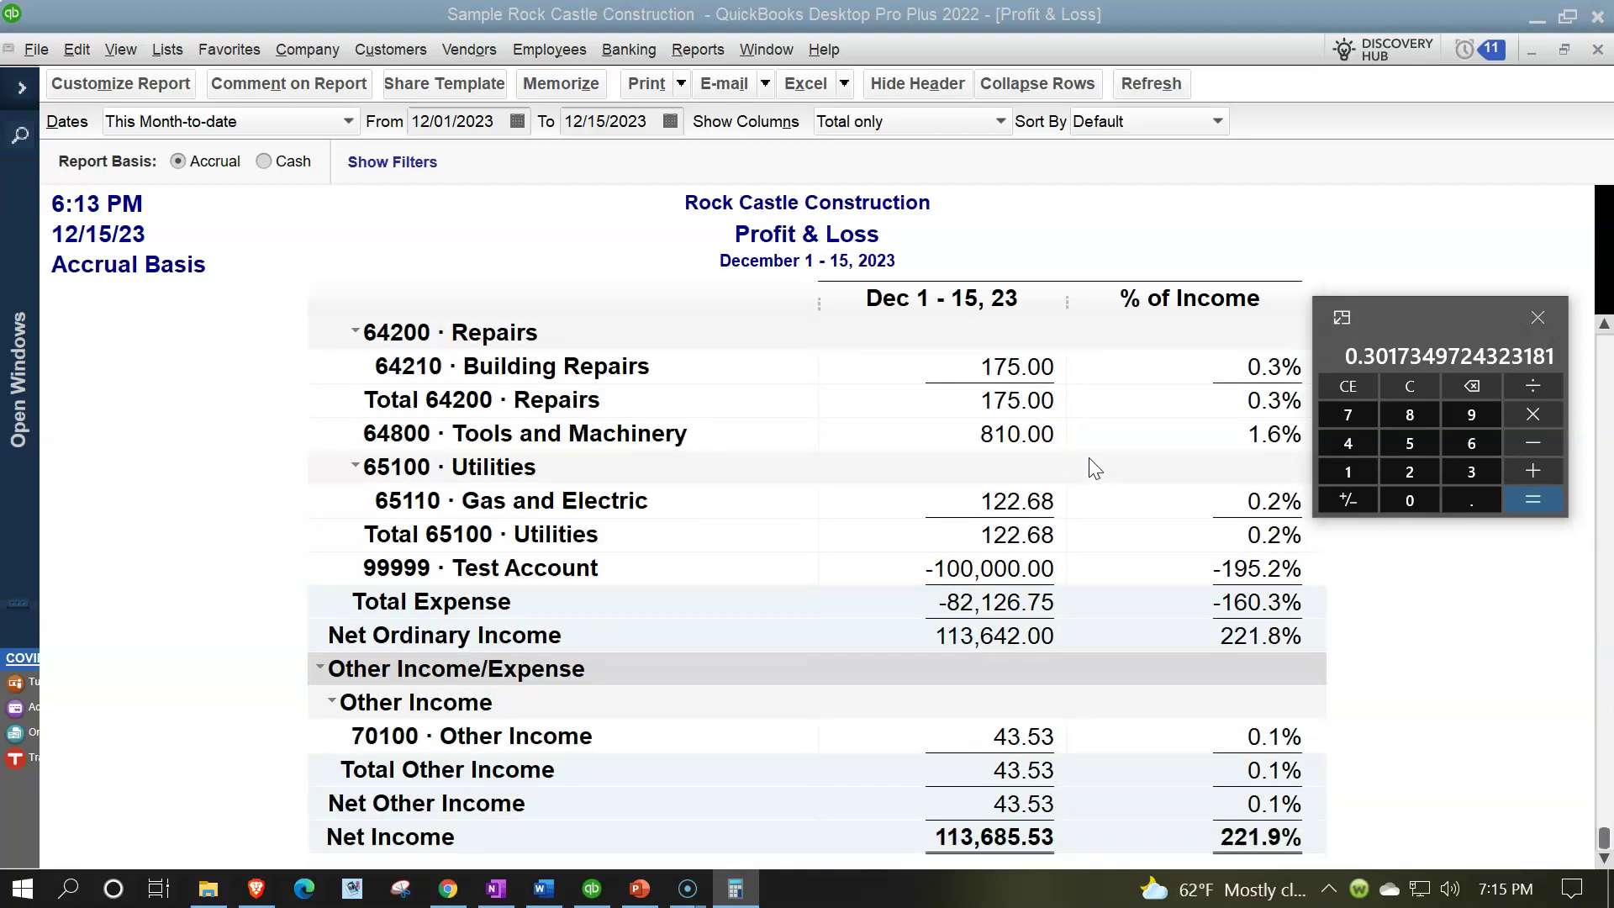
scroll(1090, 458, up, 6)
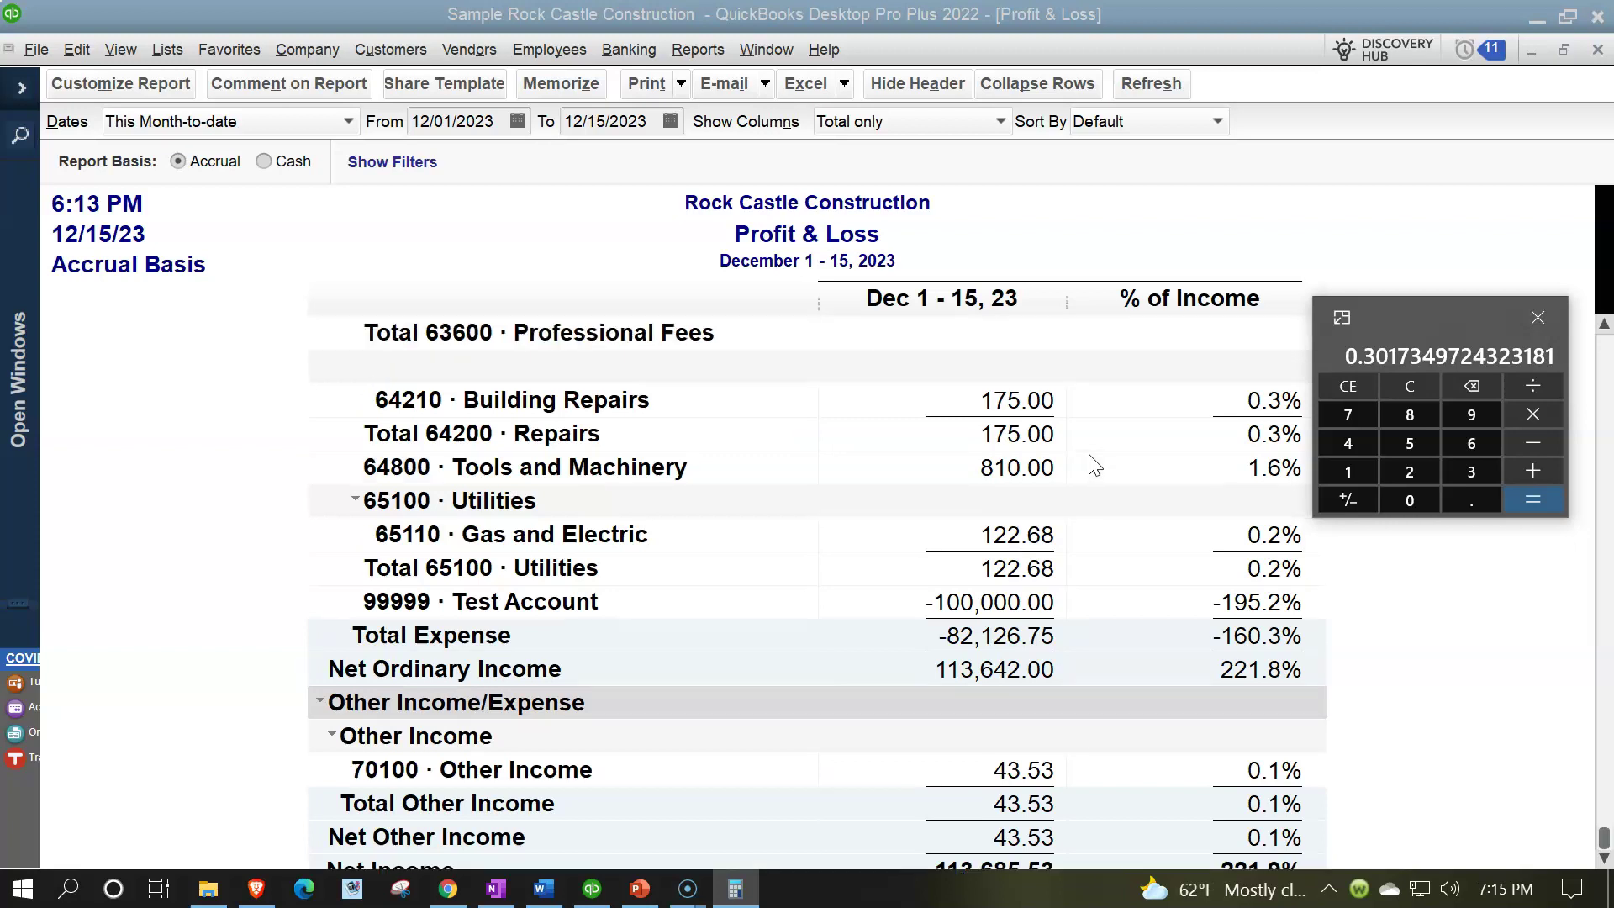
scroll(1094, 464, up, 2)
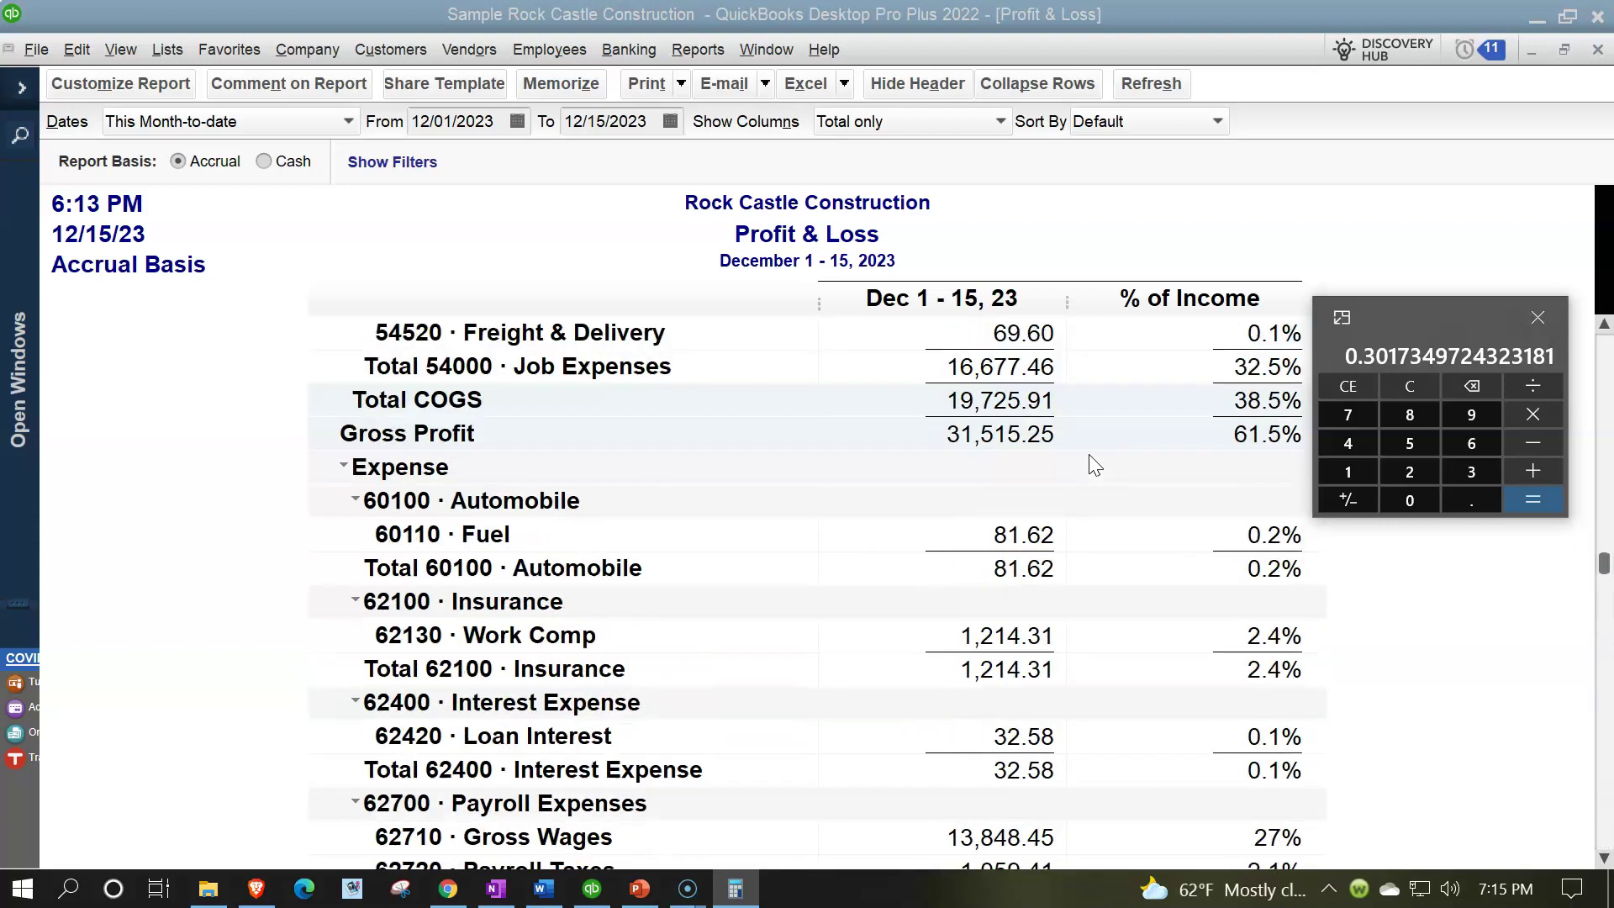
scroll(1092, 469, up, 3)
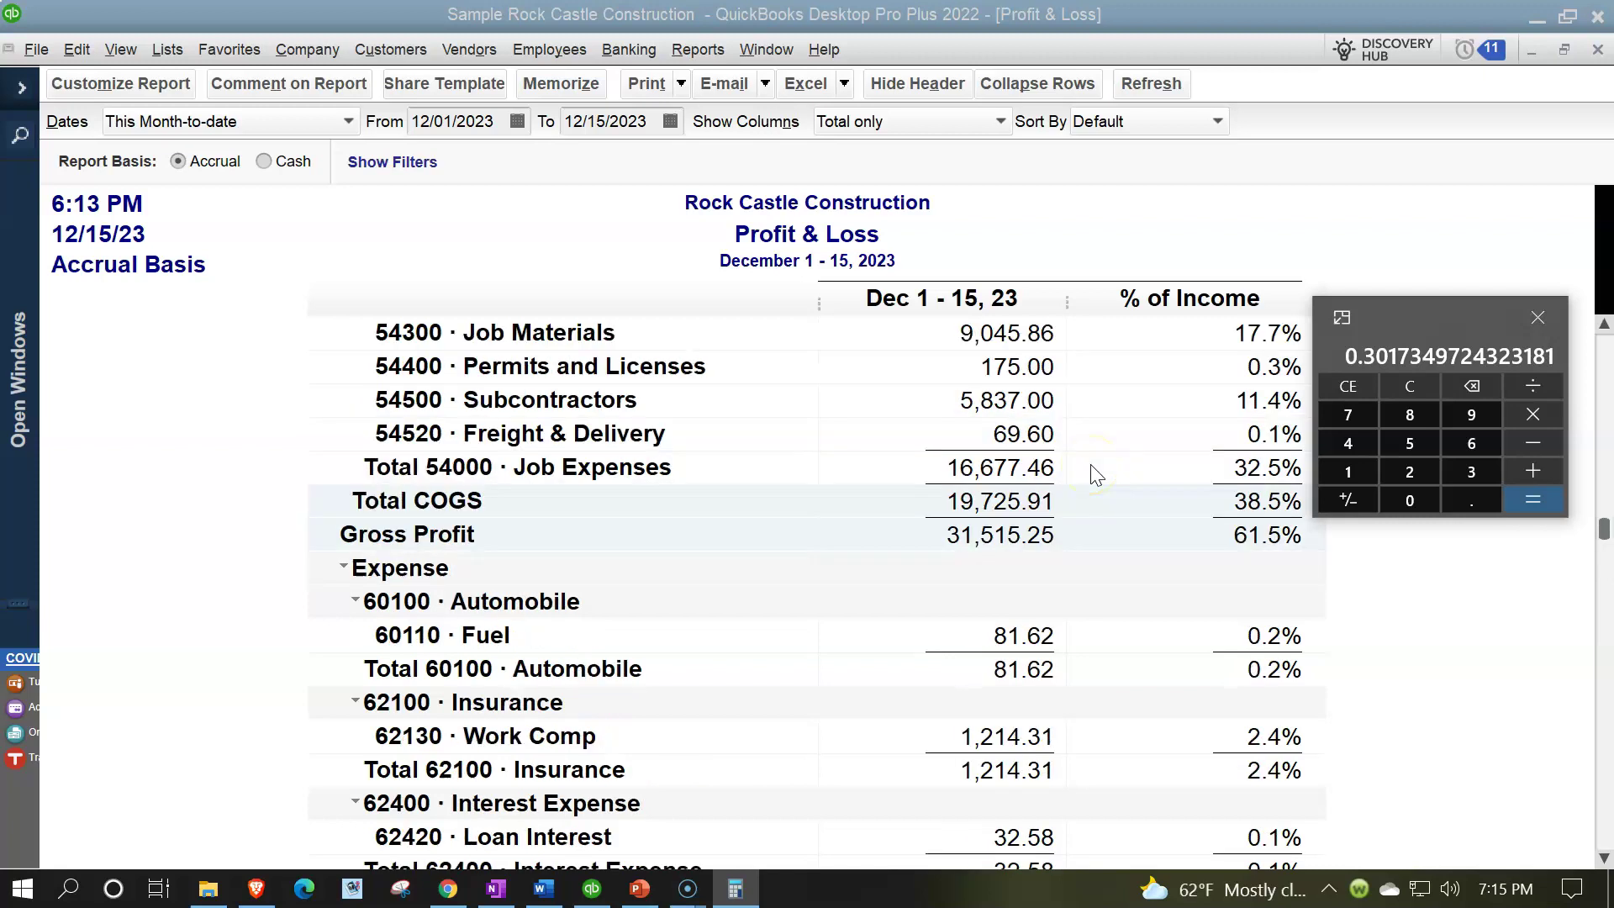
scroll(1093, 470, up, 1)
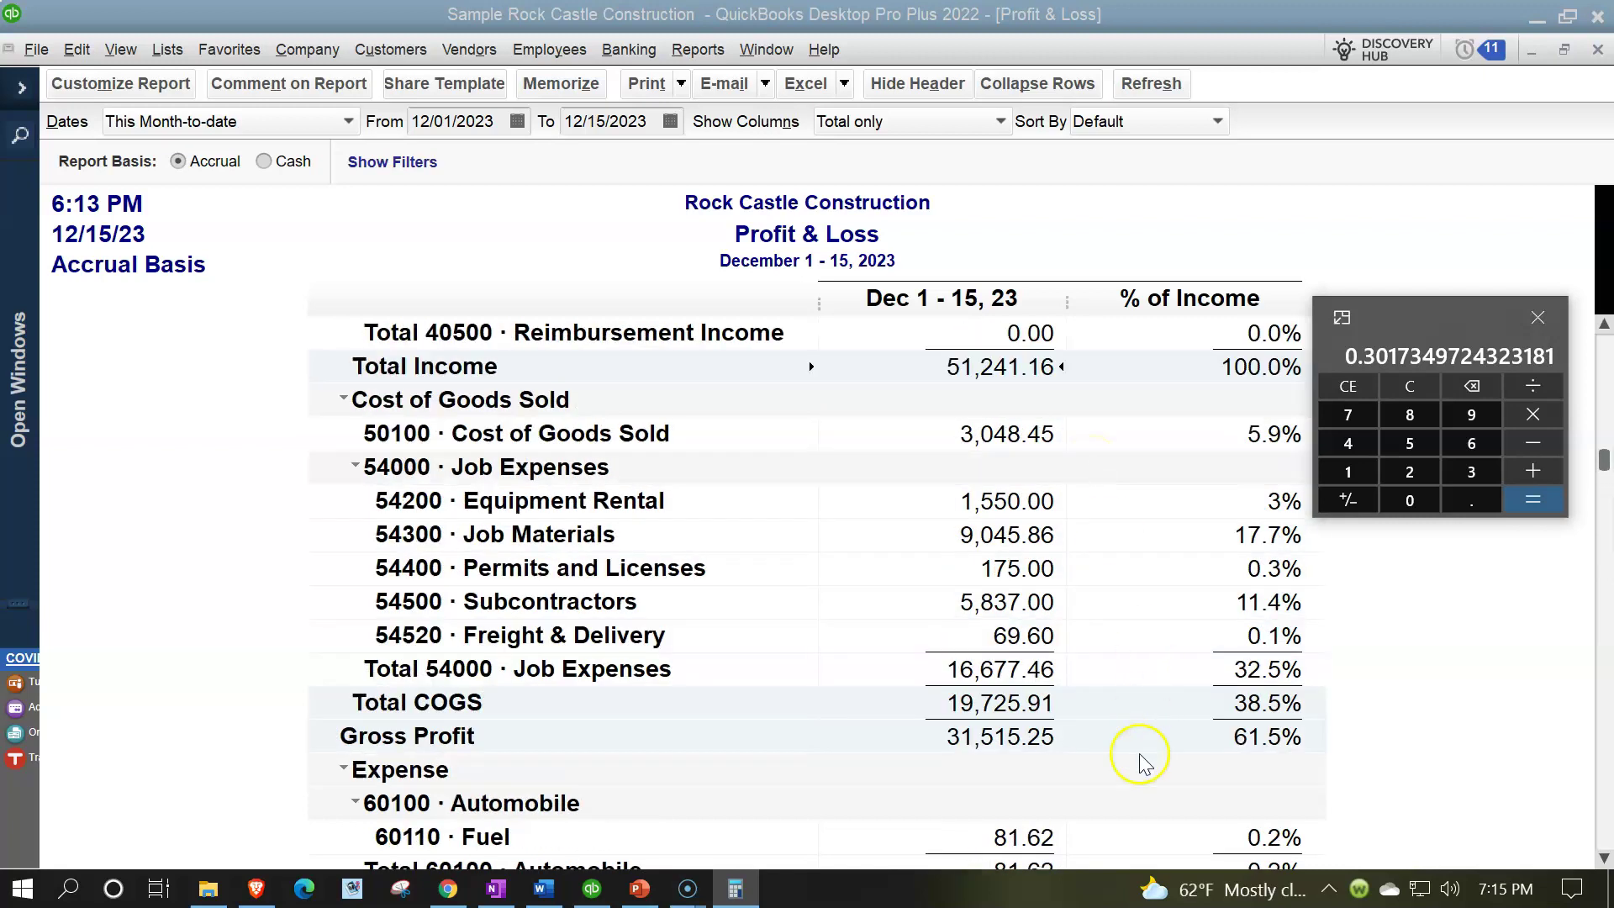
Step: Clear the calculator and divide the Gross Profit of 31515.25 by the Total Income of 51241.16
click(1404, 386)
text(3)
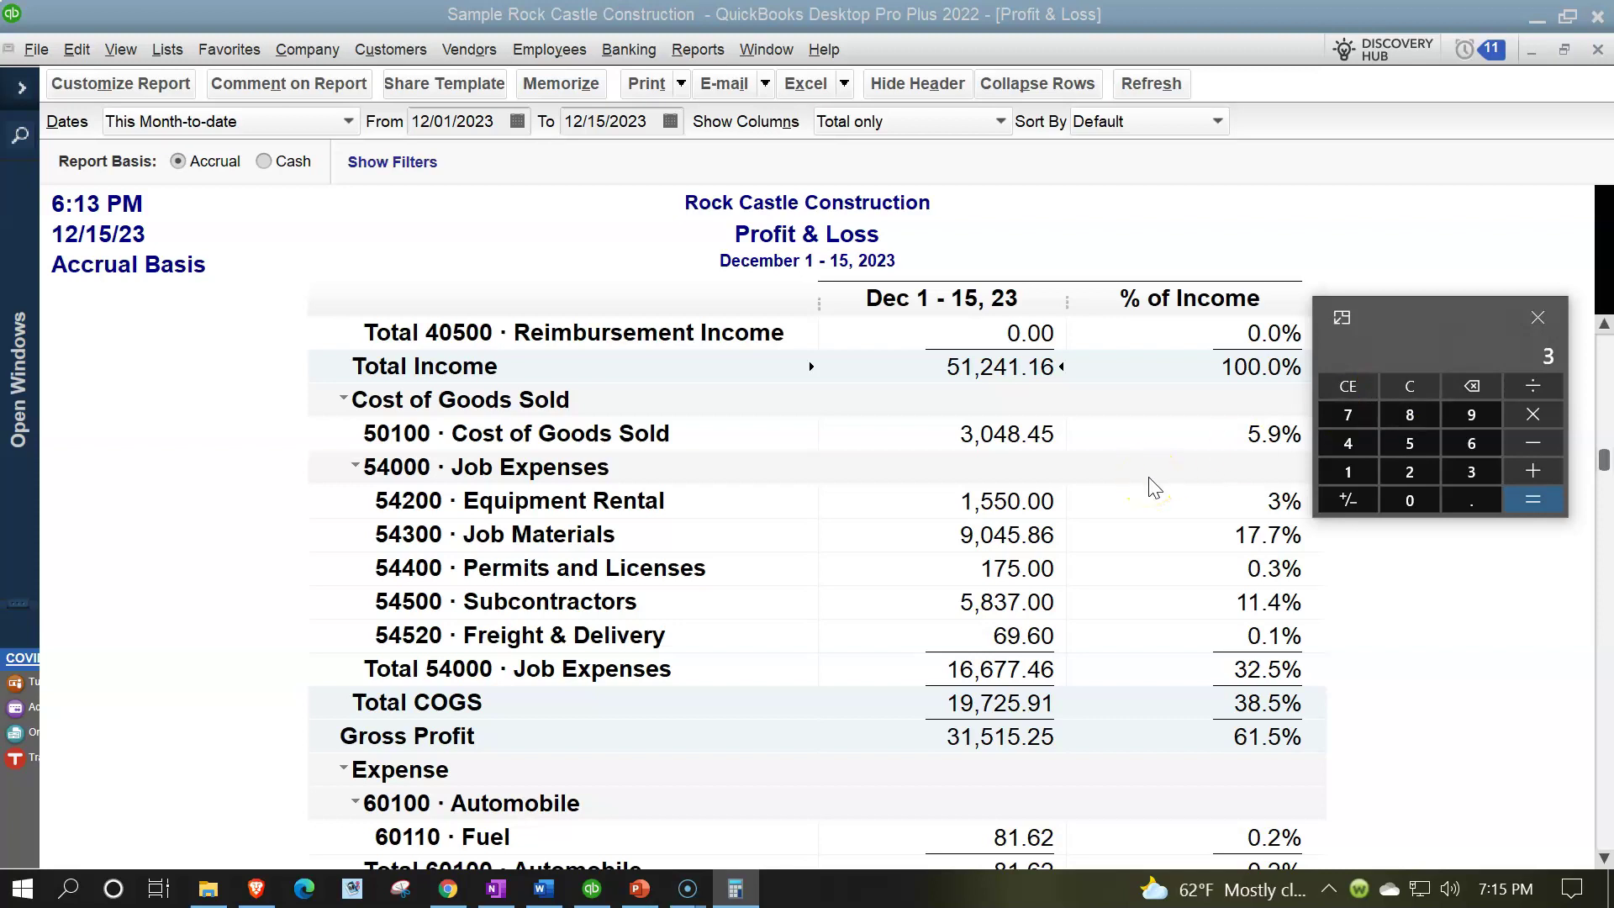
text(1,515.25)
click(1070, 371)
text(/51241.1)
text(6)
key(Return)
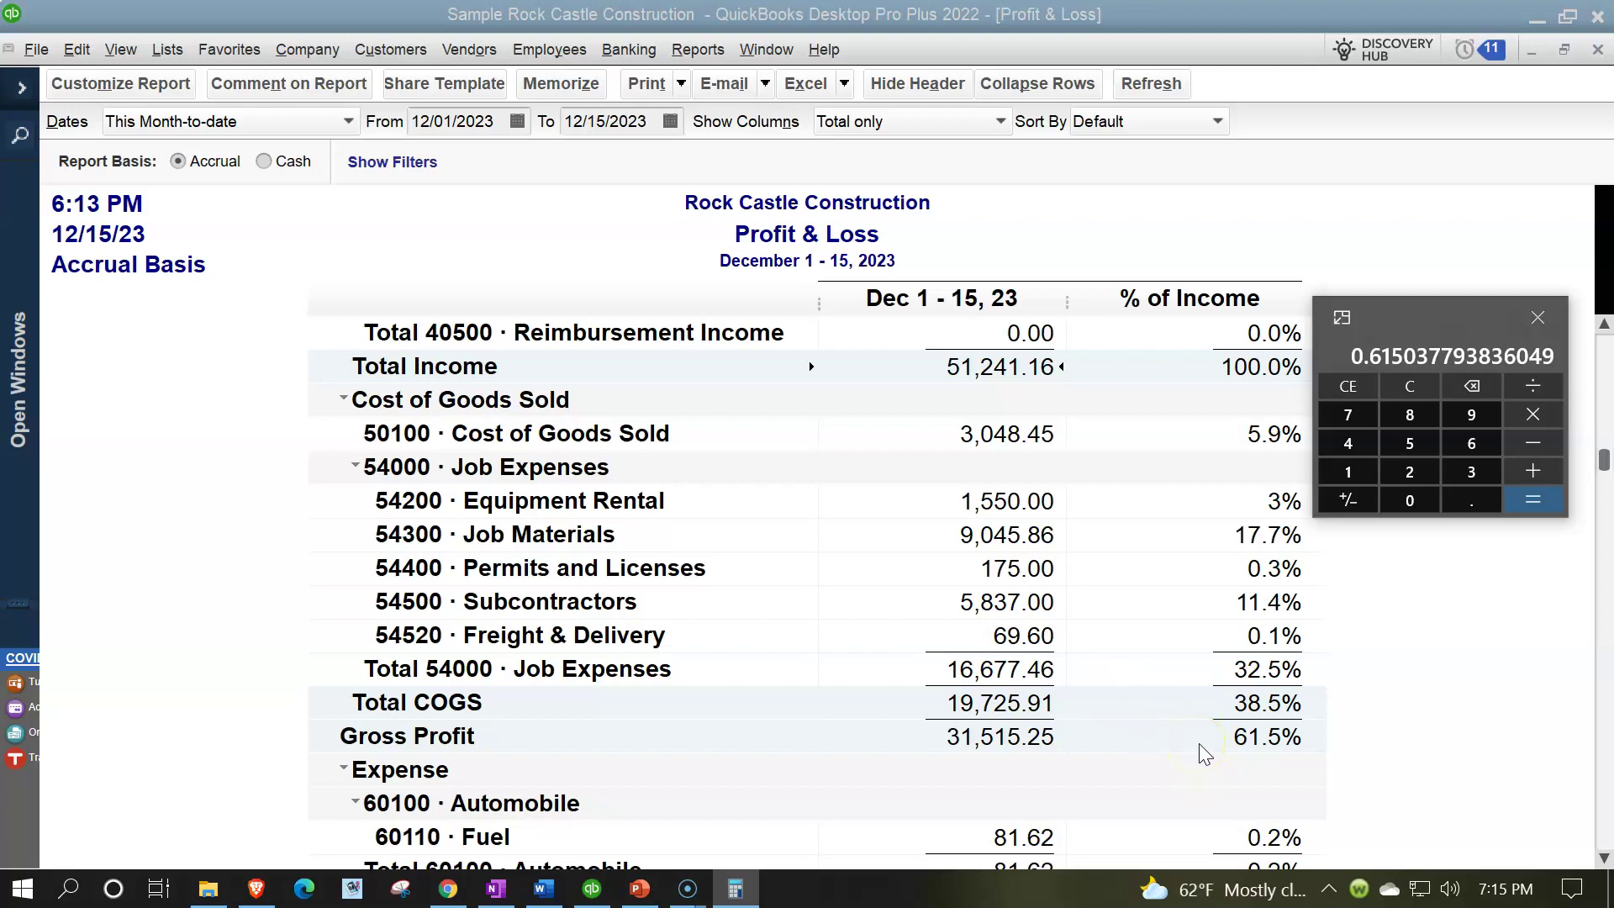
Step: Clear the calculator and divide the Total COGS of 19725.91 by the Total Income of 51241.16
click(1348, 386)
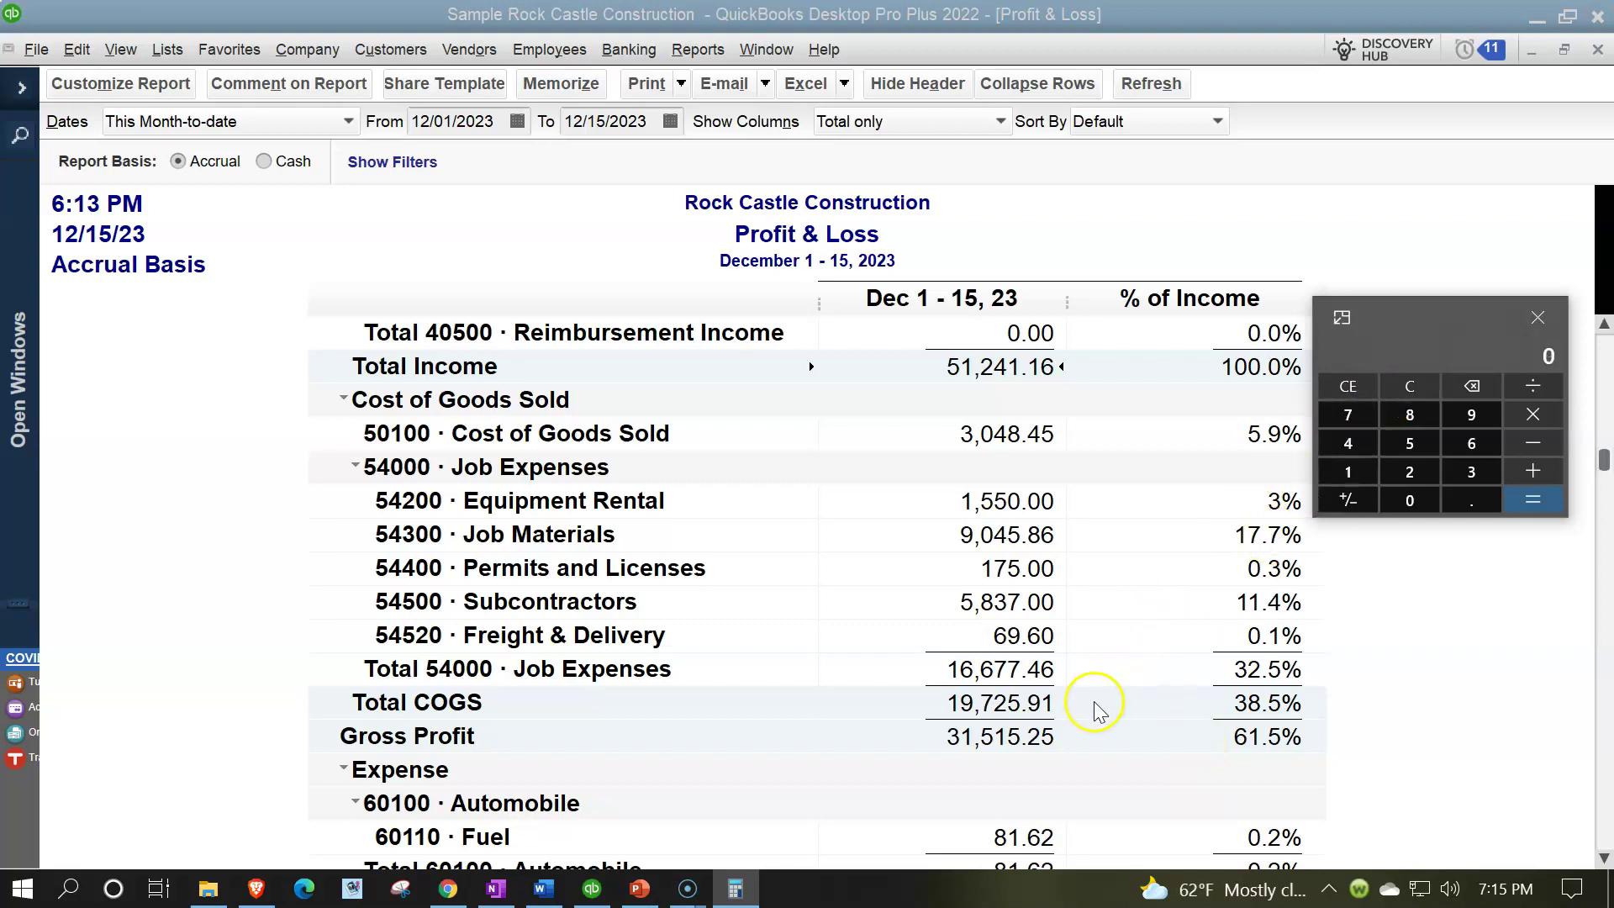
text(19725.)
text(1)
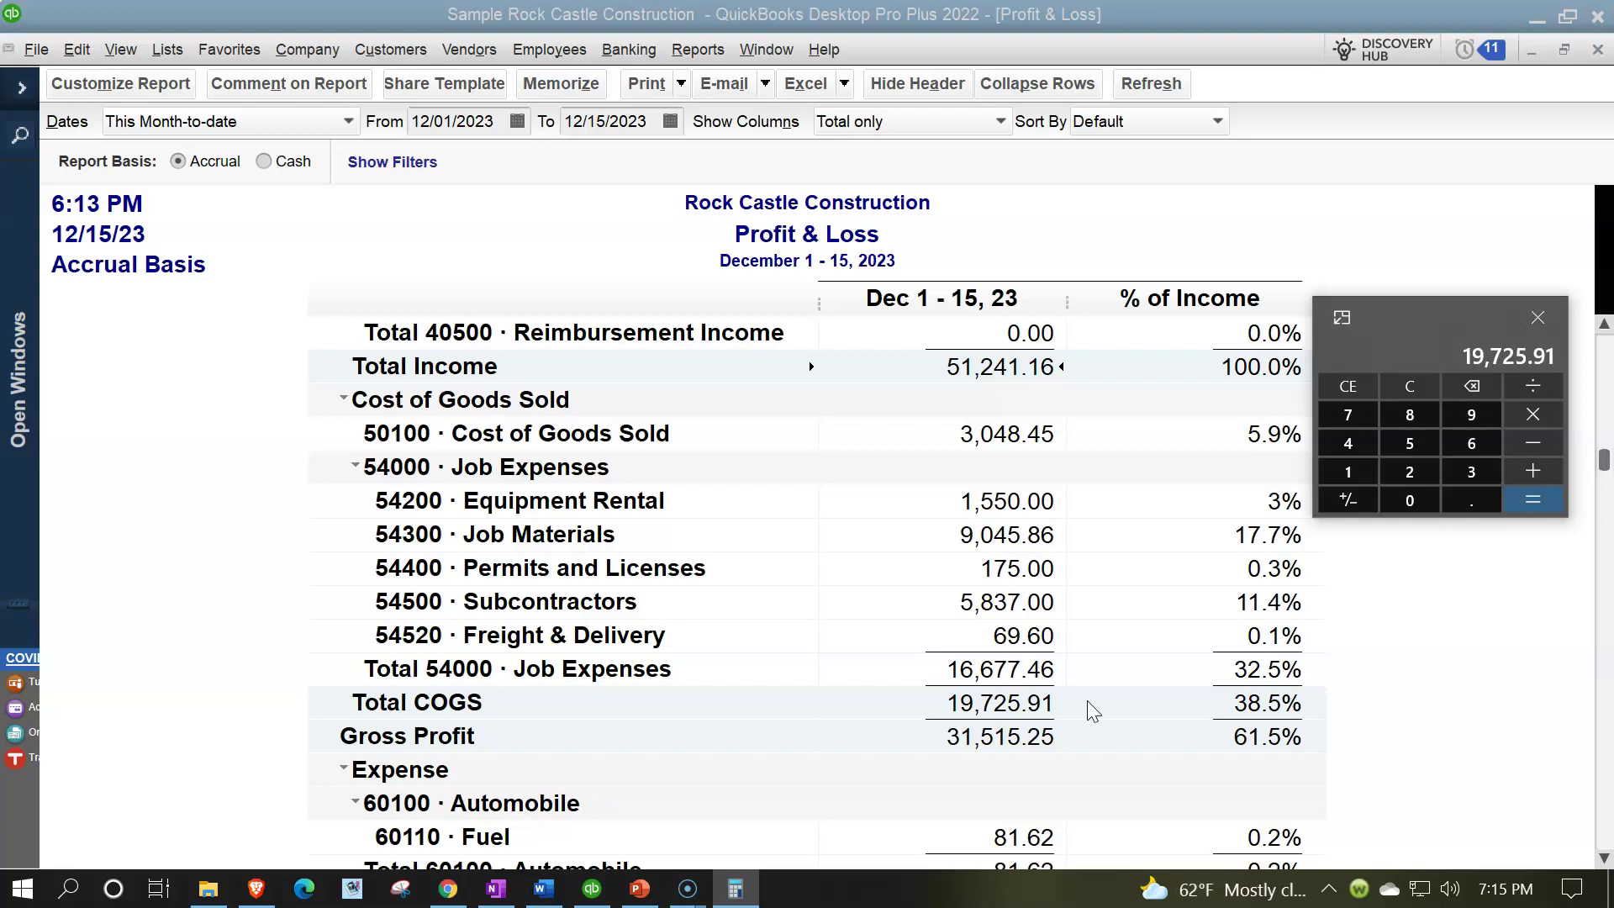
text(51241.16)
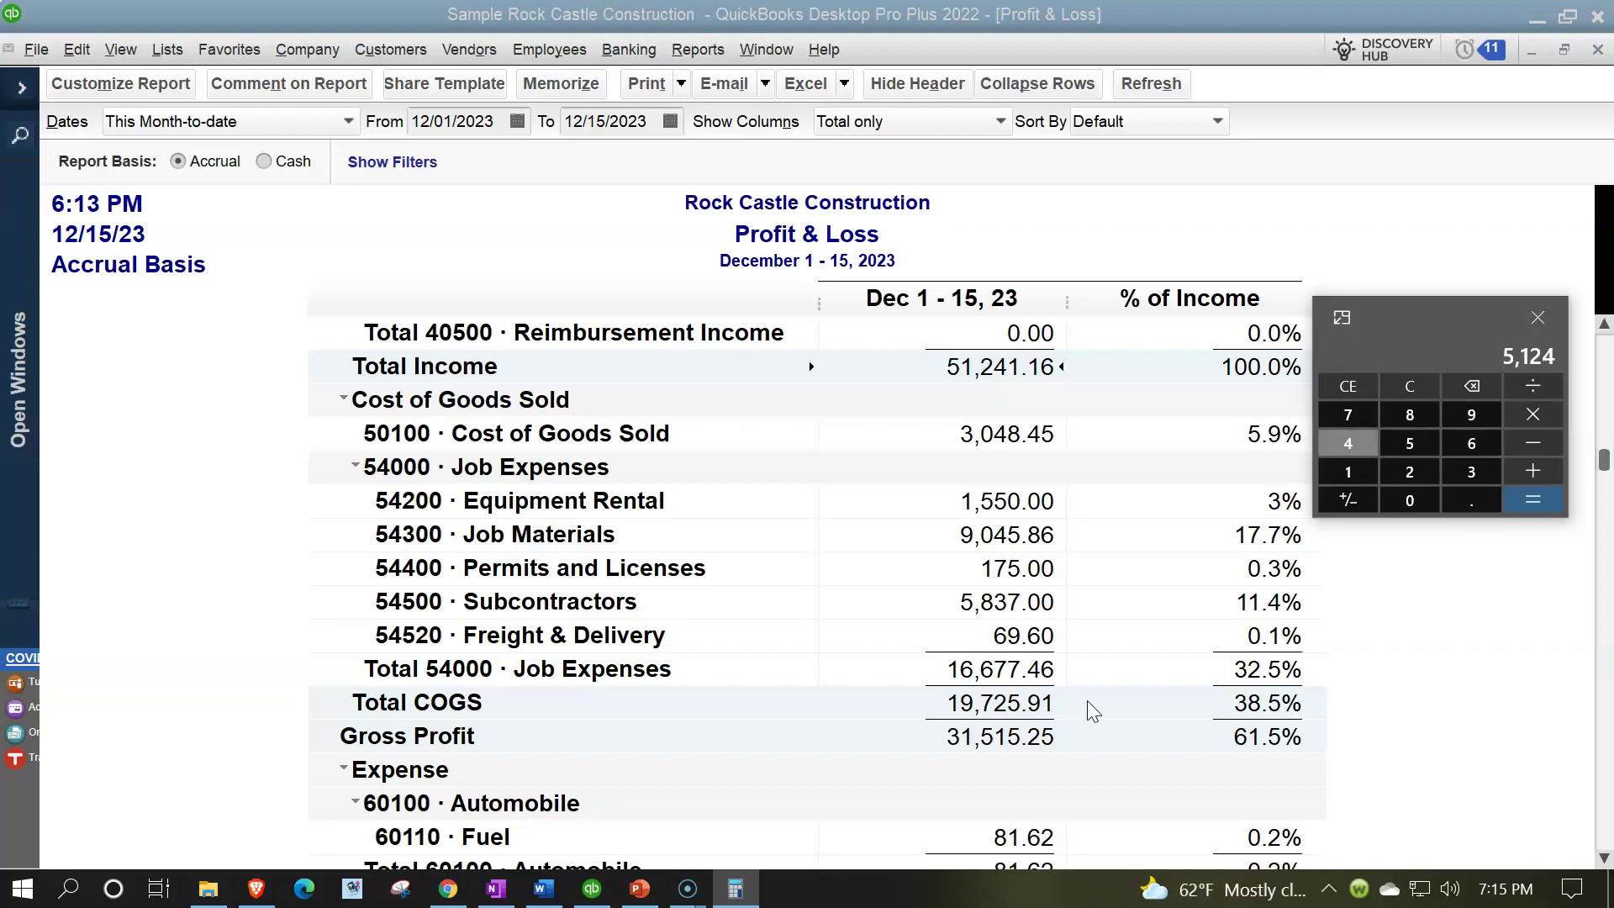
key(Return)
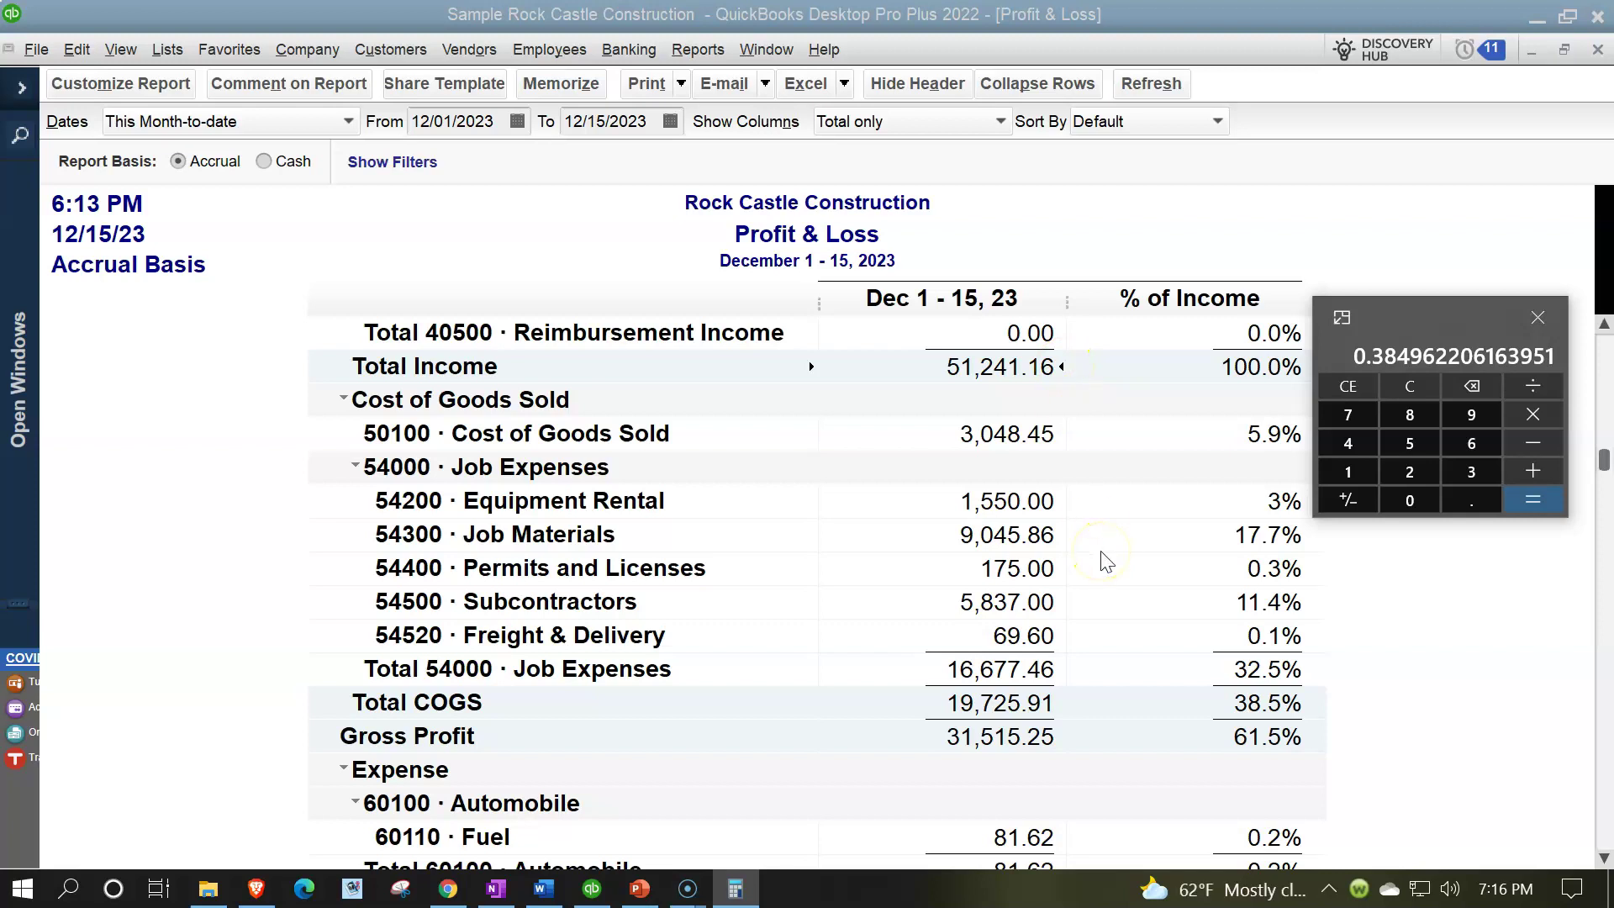
Step: Examine each expense account's % of Income, including job and payroll expenses, down to Total Expense, Net Ordinary Income and Net Income
scroll(1102, 556, down, 1)
scroll(1106, 561, down, 2)
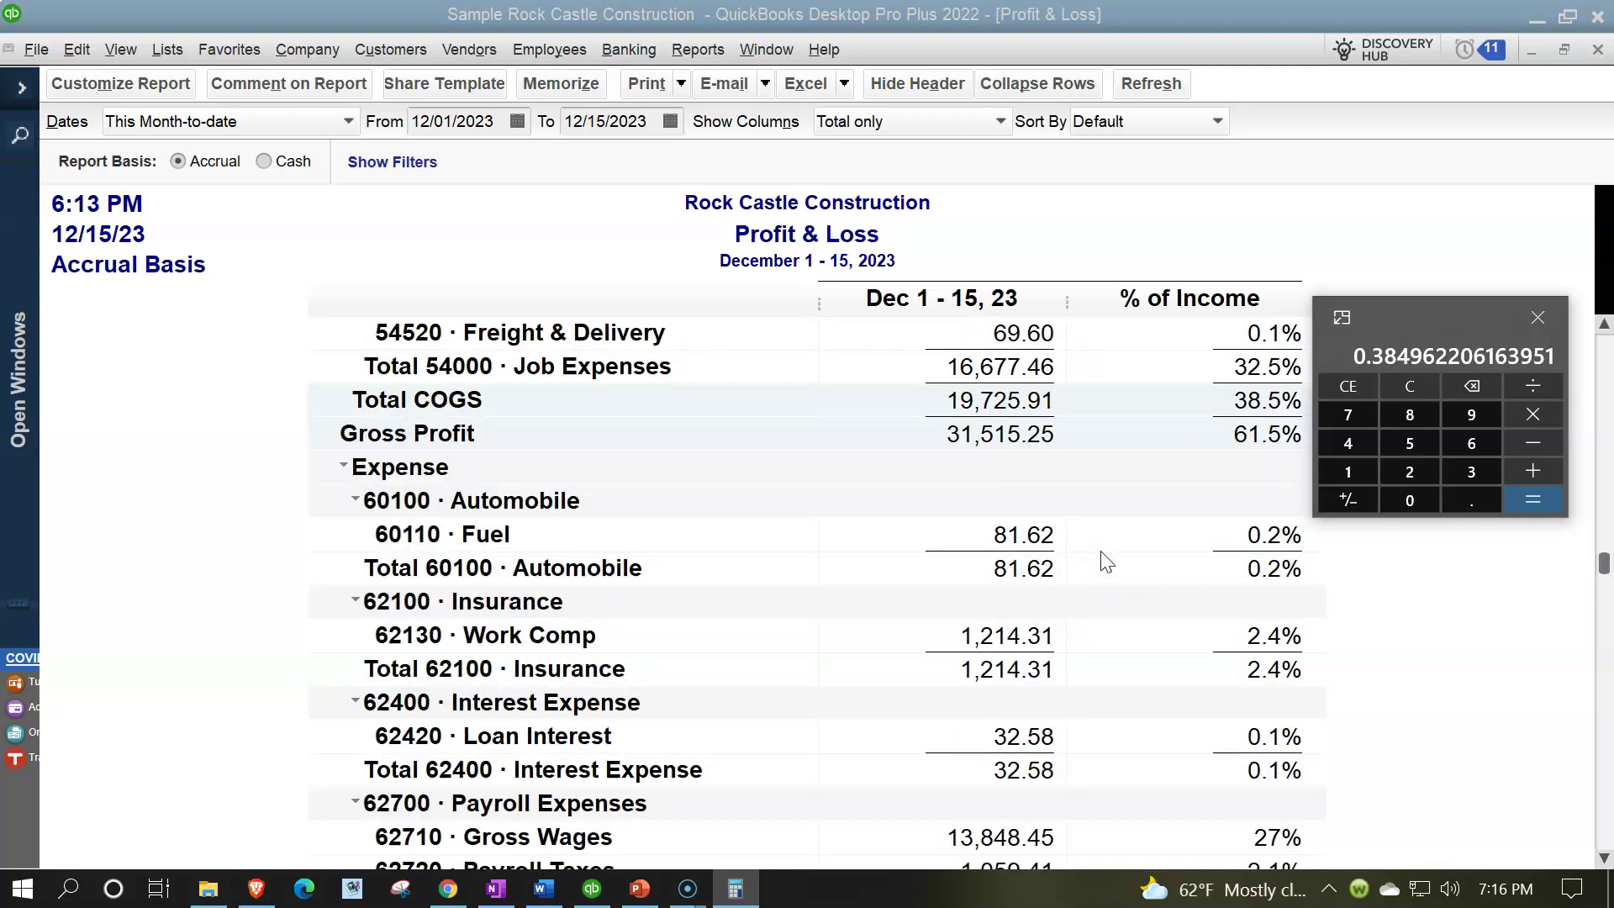
scroll(1105, 561, down, 1)
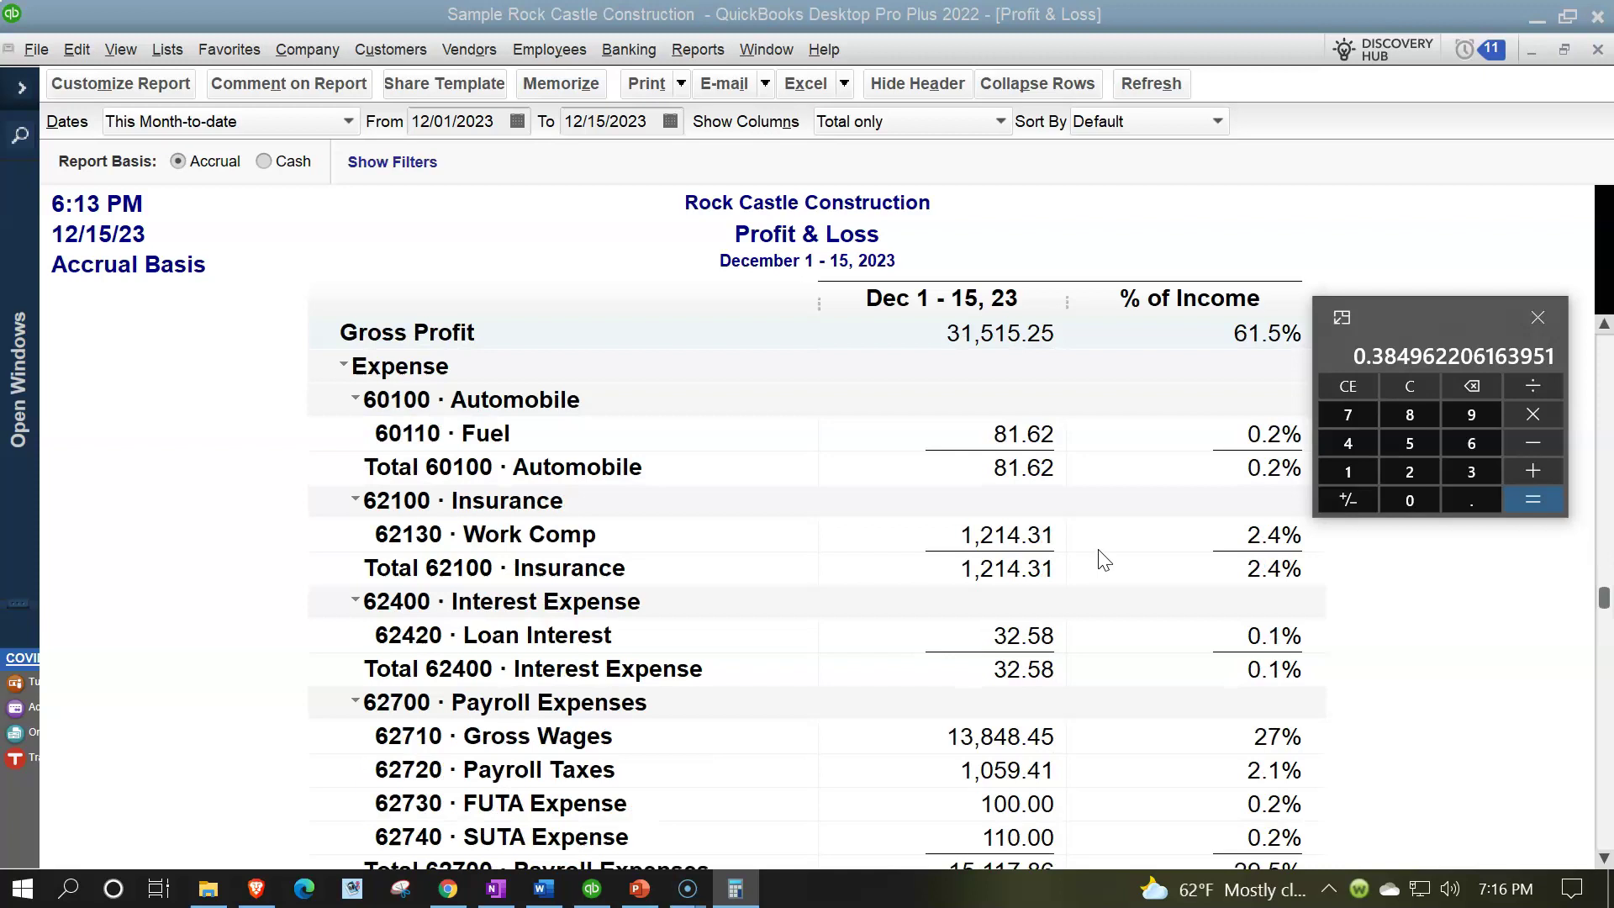
scroll(1104, 560, down, 1)
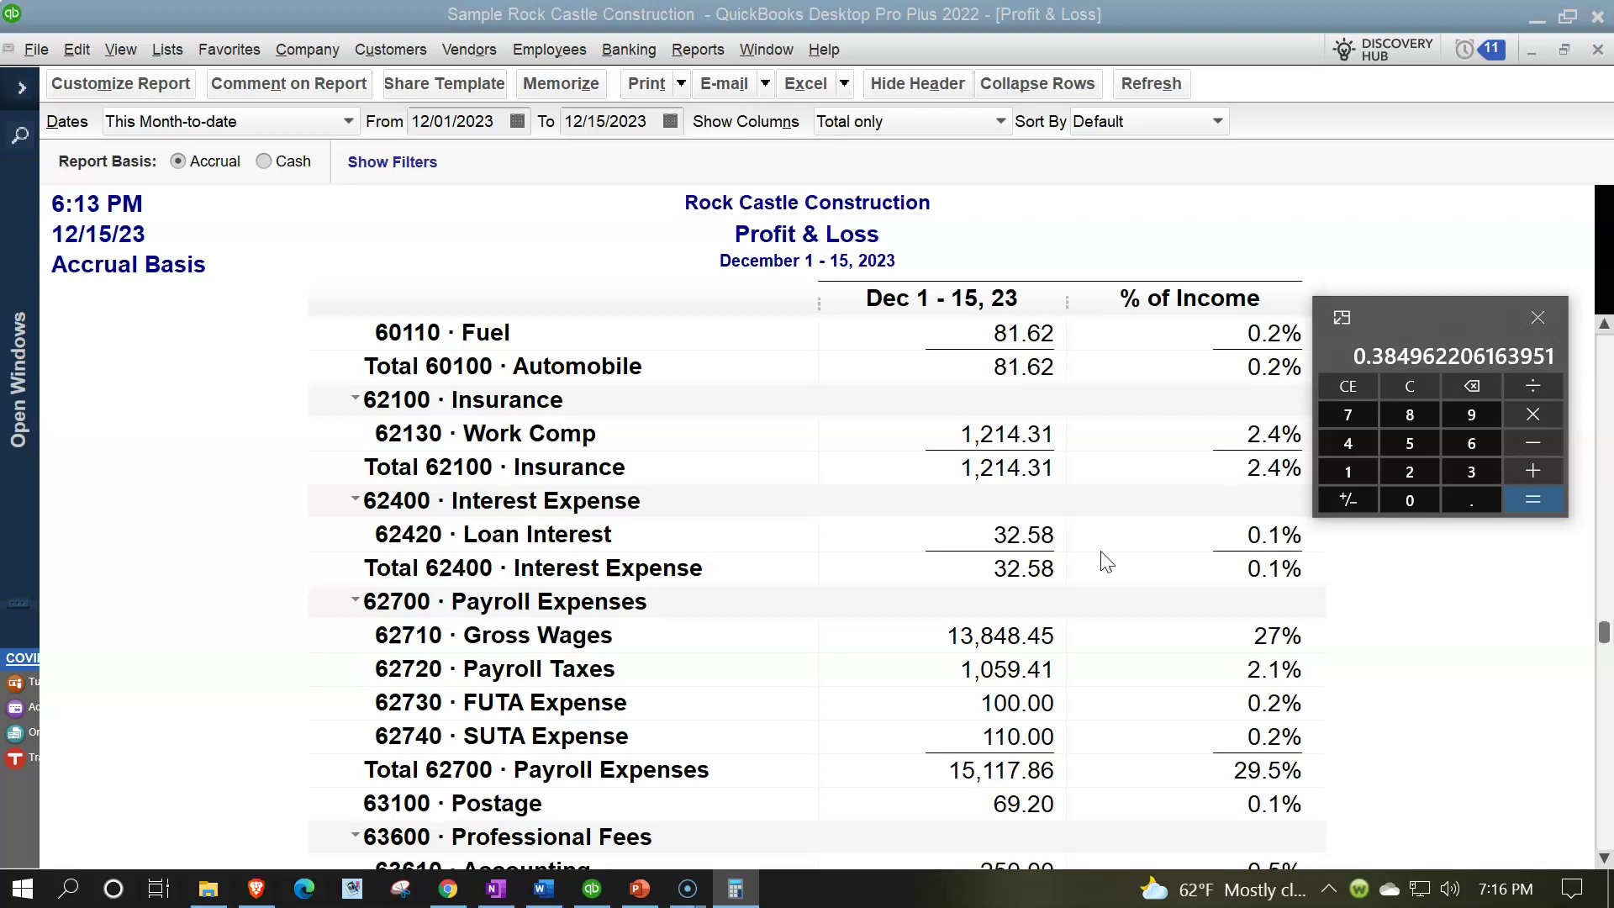
scroll(1106, 563, down, 1)
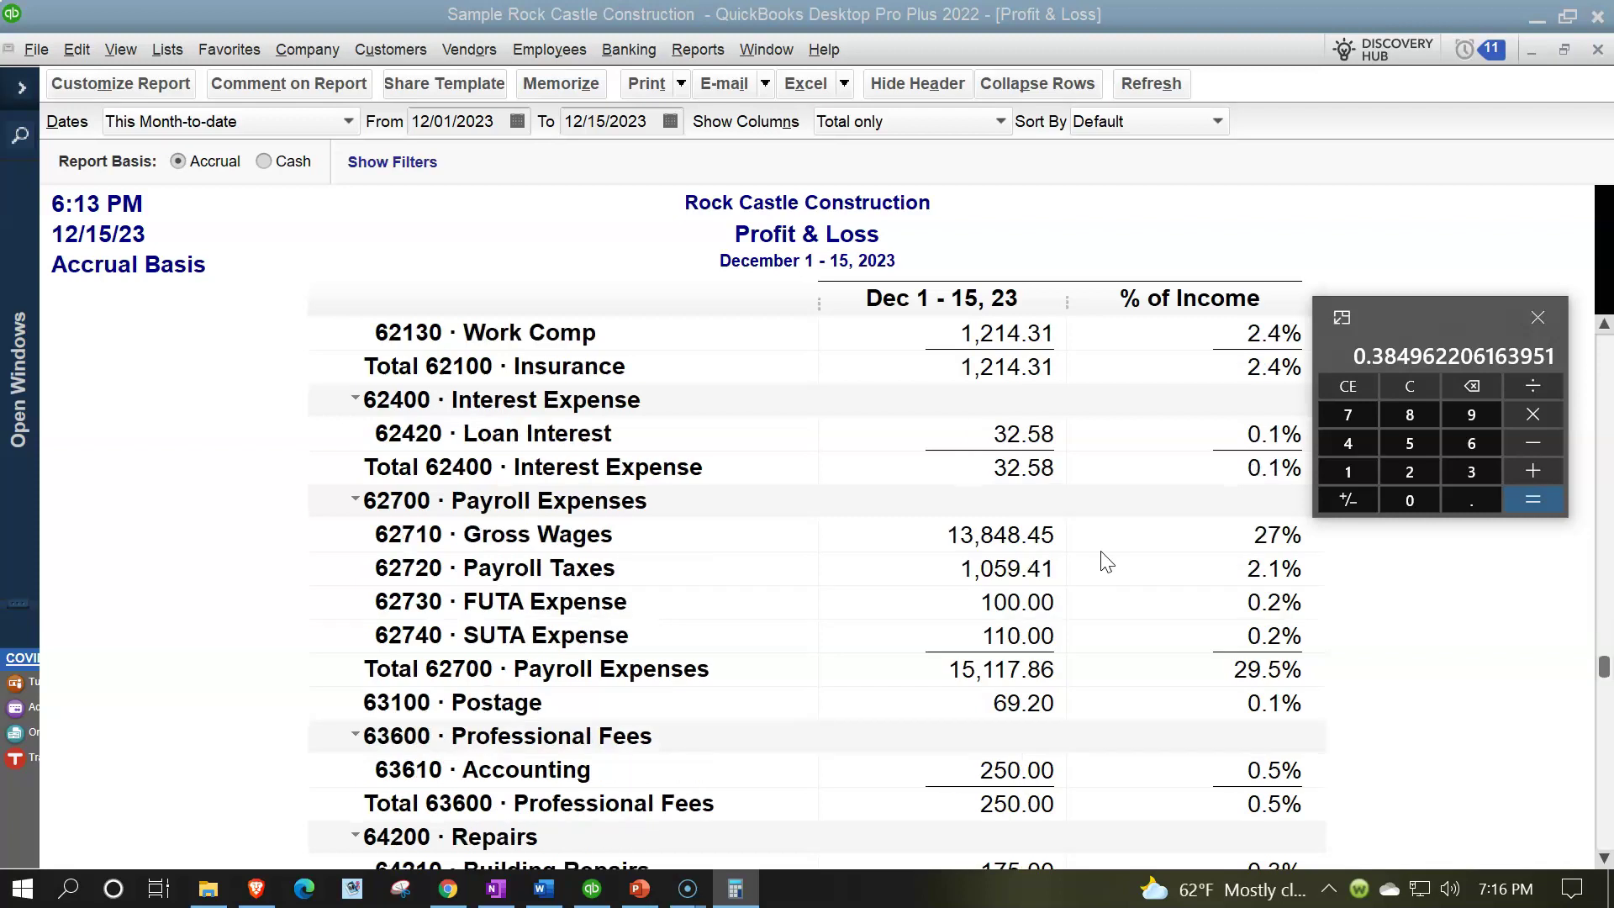
scroll(1106, 562, down, 1)
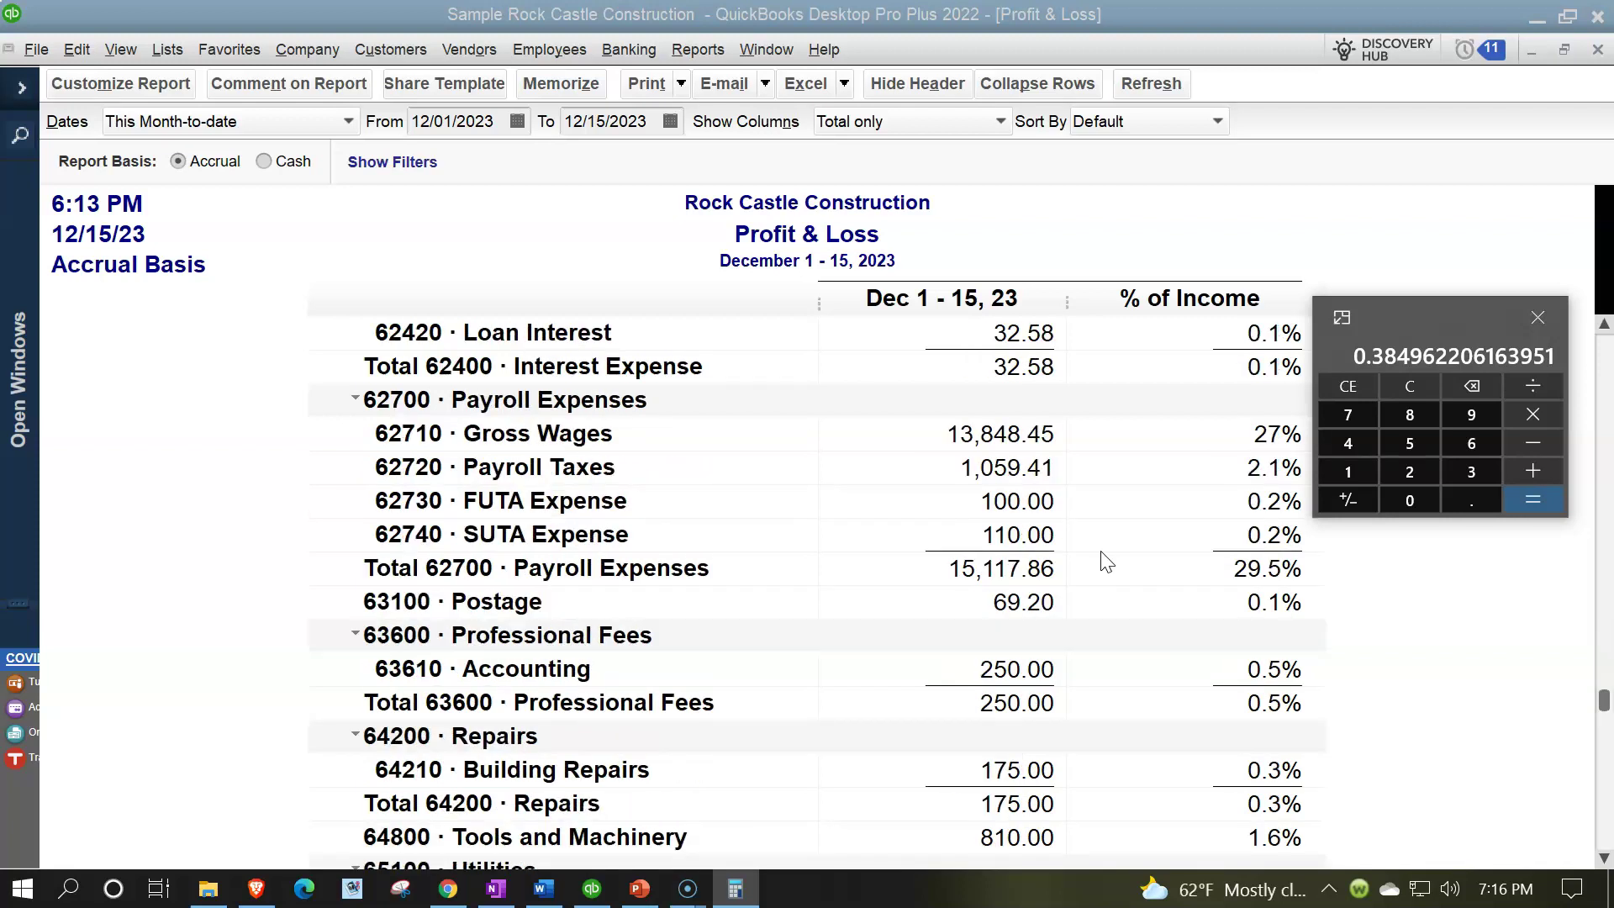
scroll(1106, 562, down, 1)
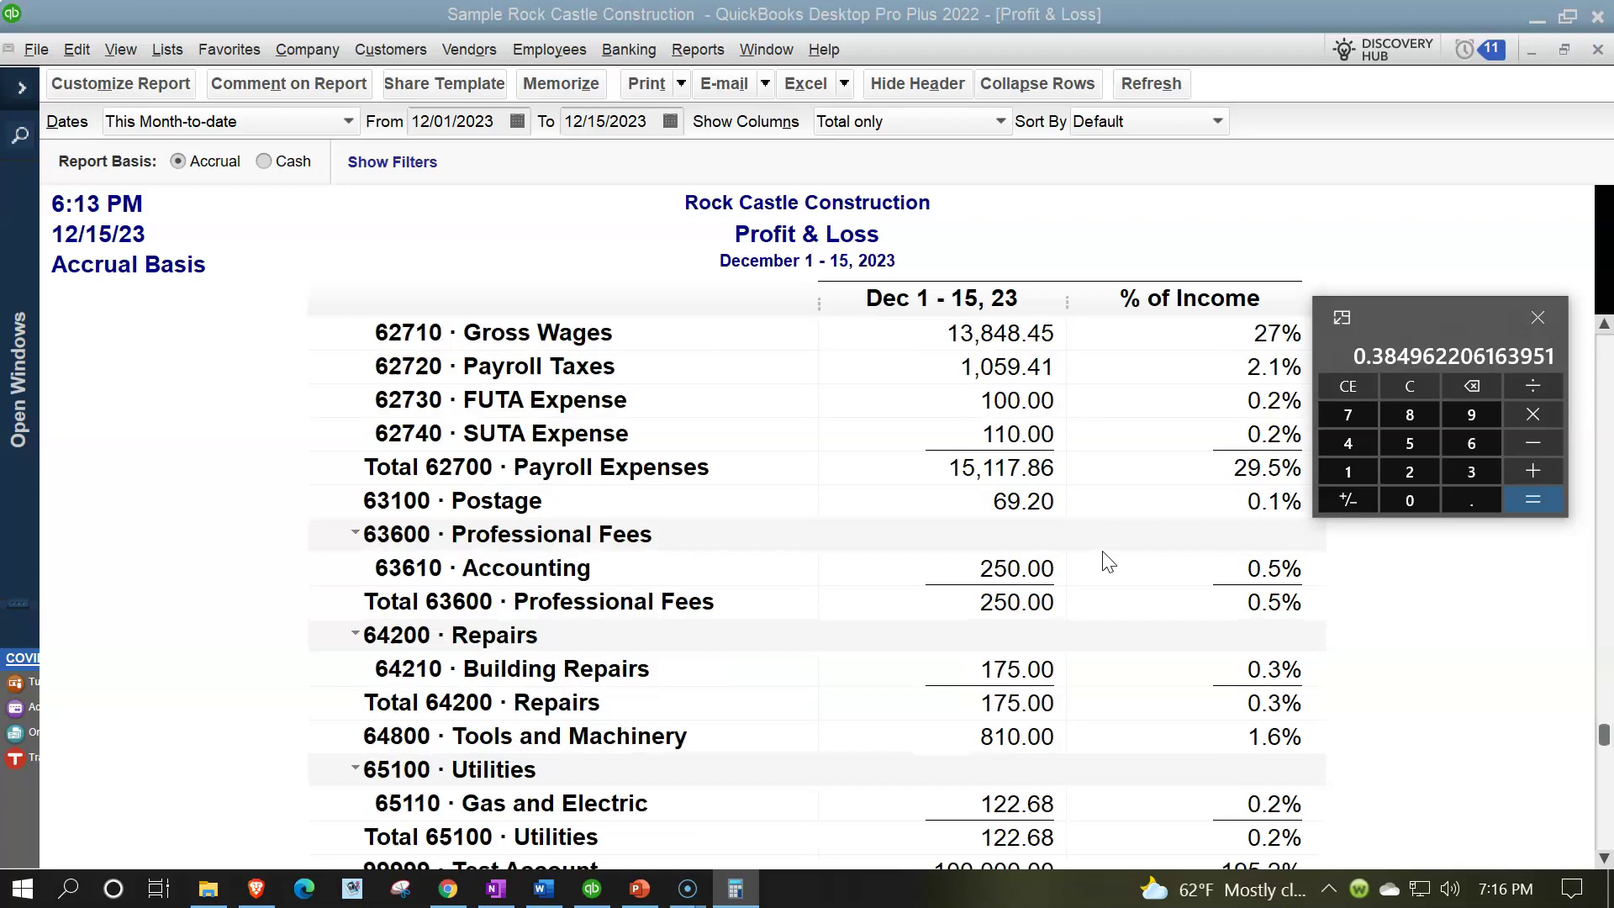
scroll(1108, 562, up, 7)
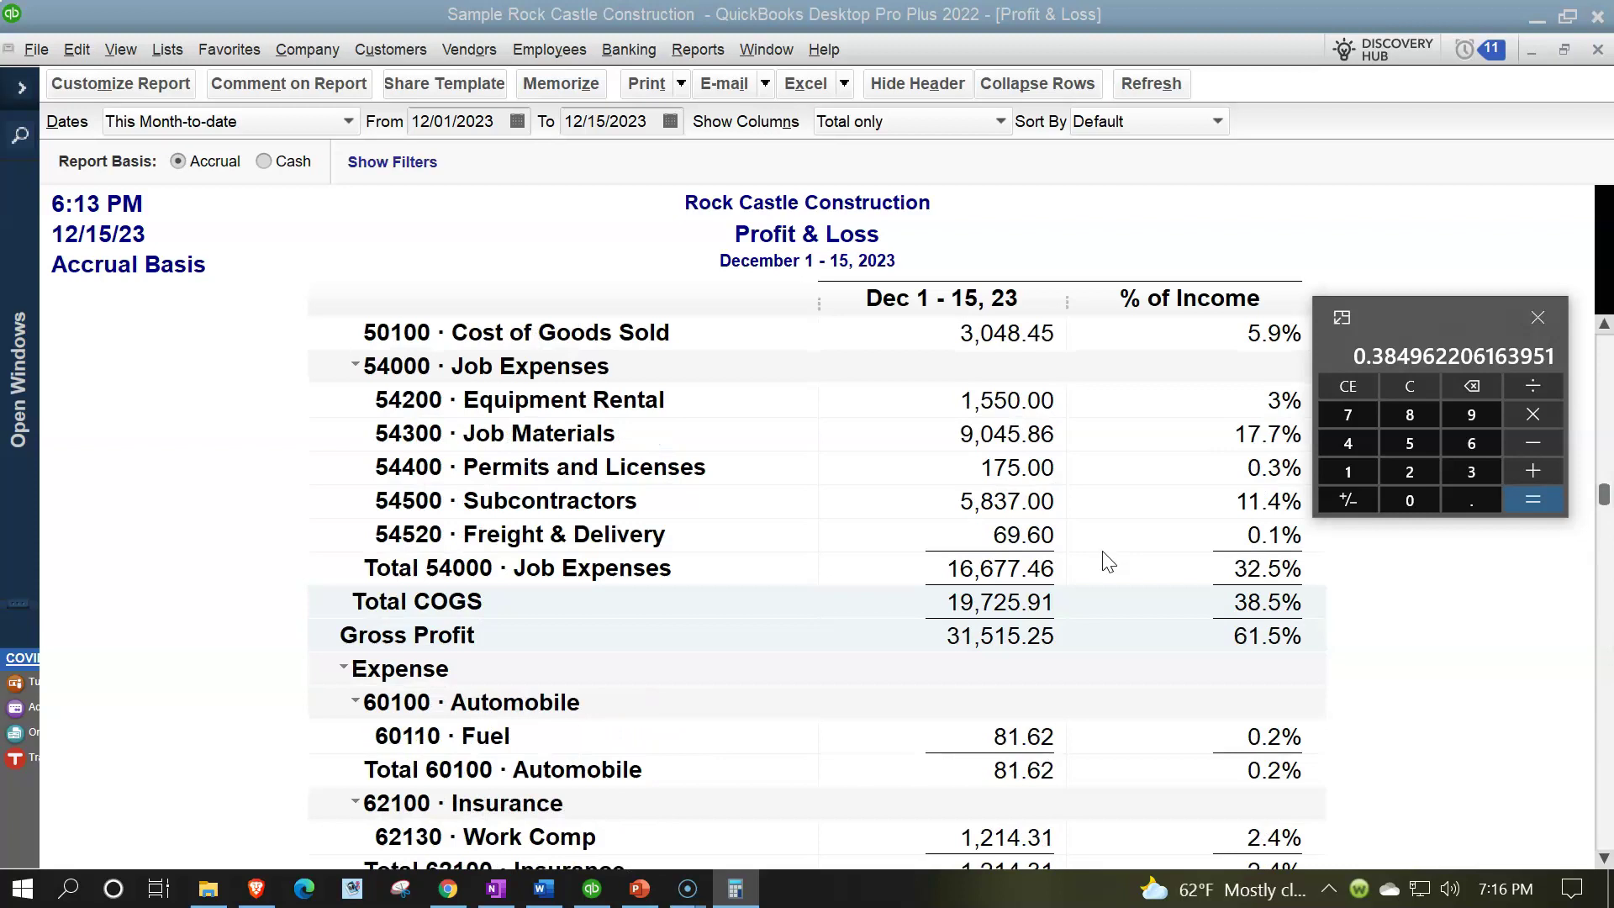
click(1141, 574)
click(1153, 575)
scroll(1154, 577, down, 3)
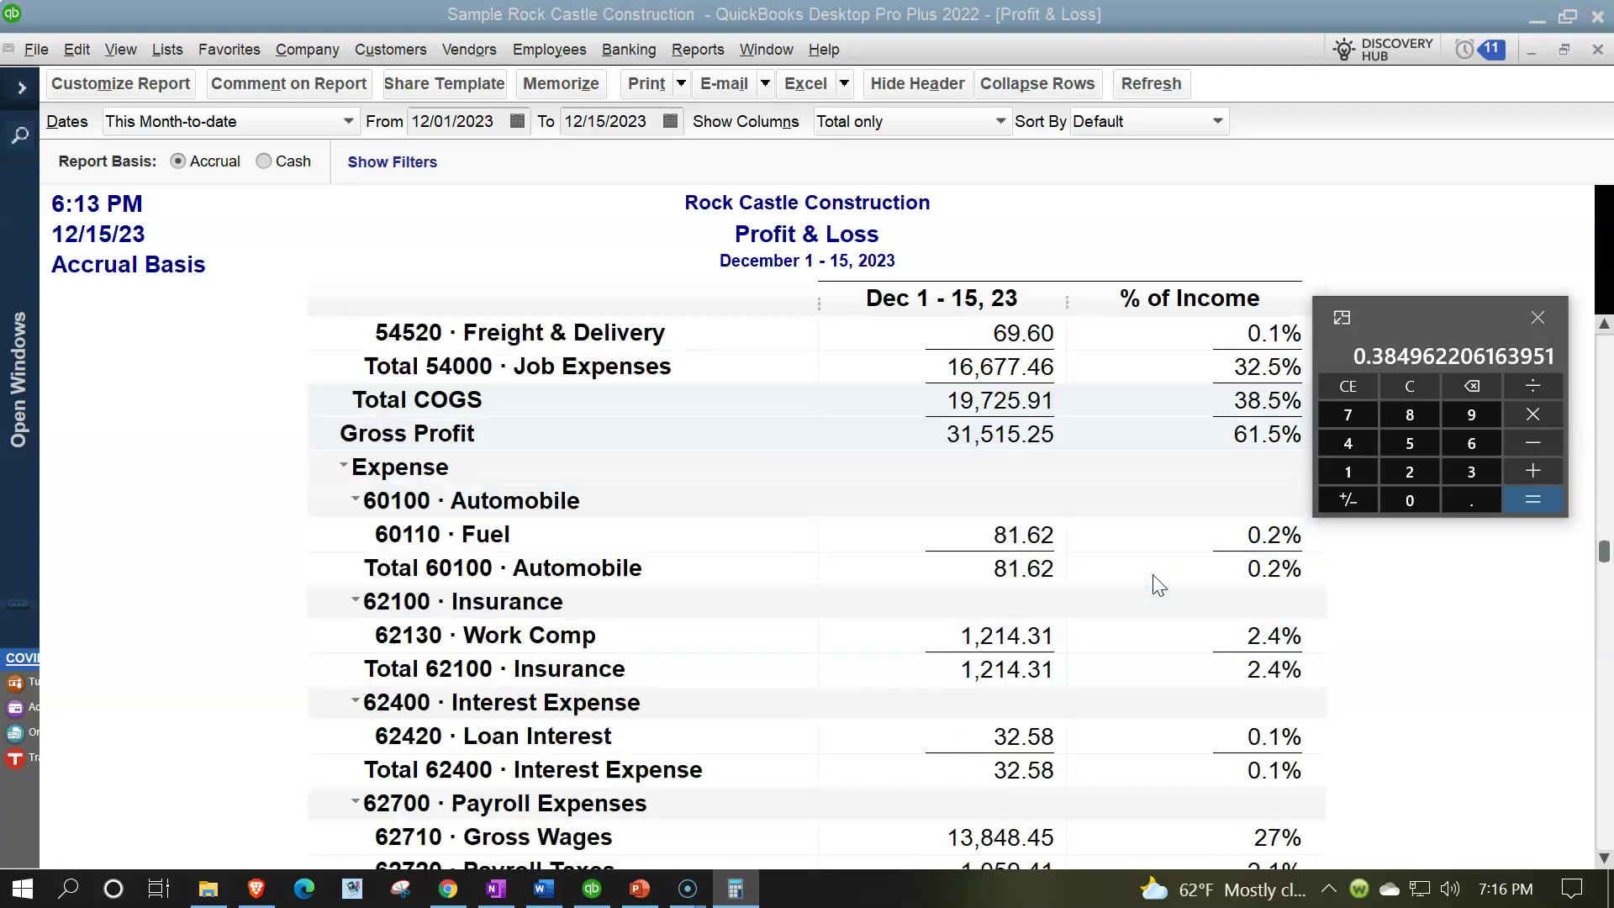
scroll(1158, 584, down, 2)
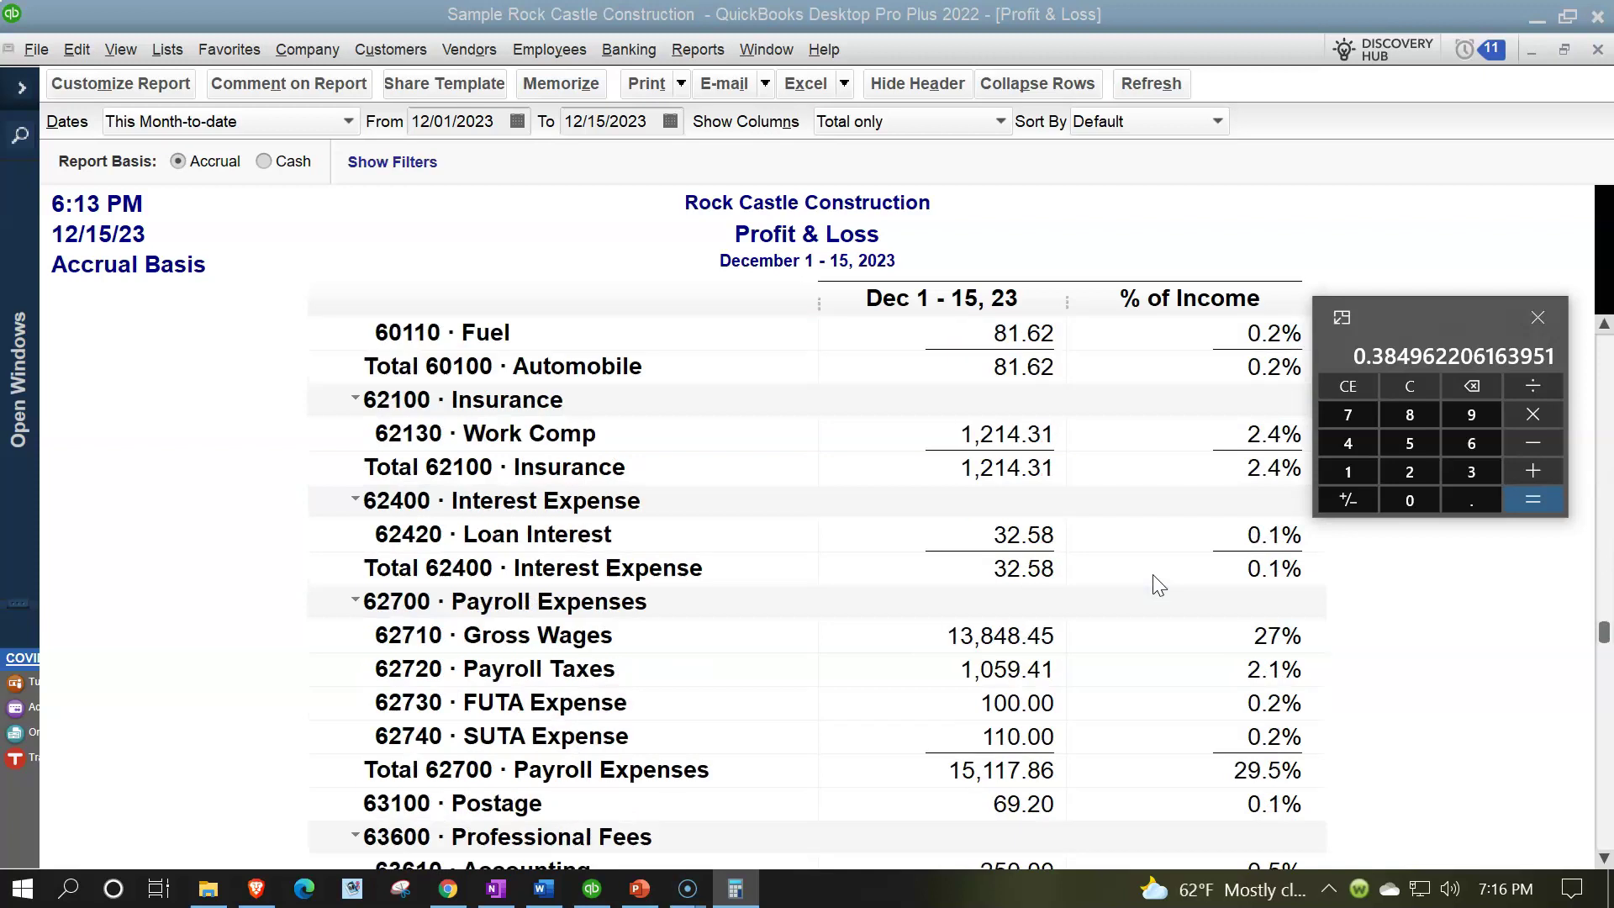
scroll(1159, 584, down, 1)
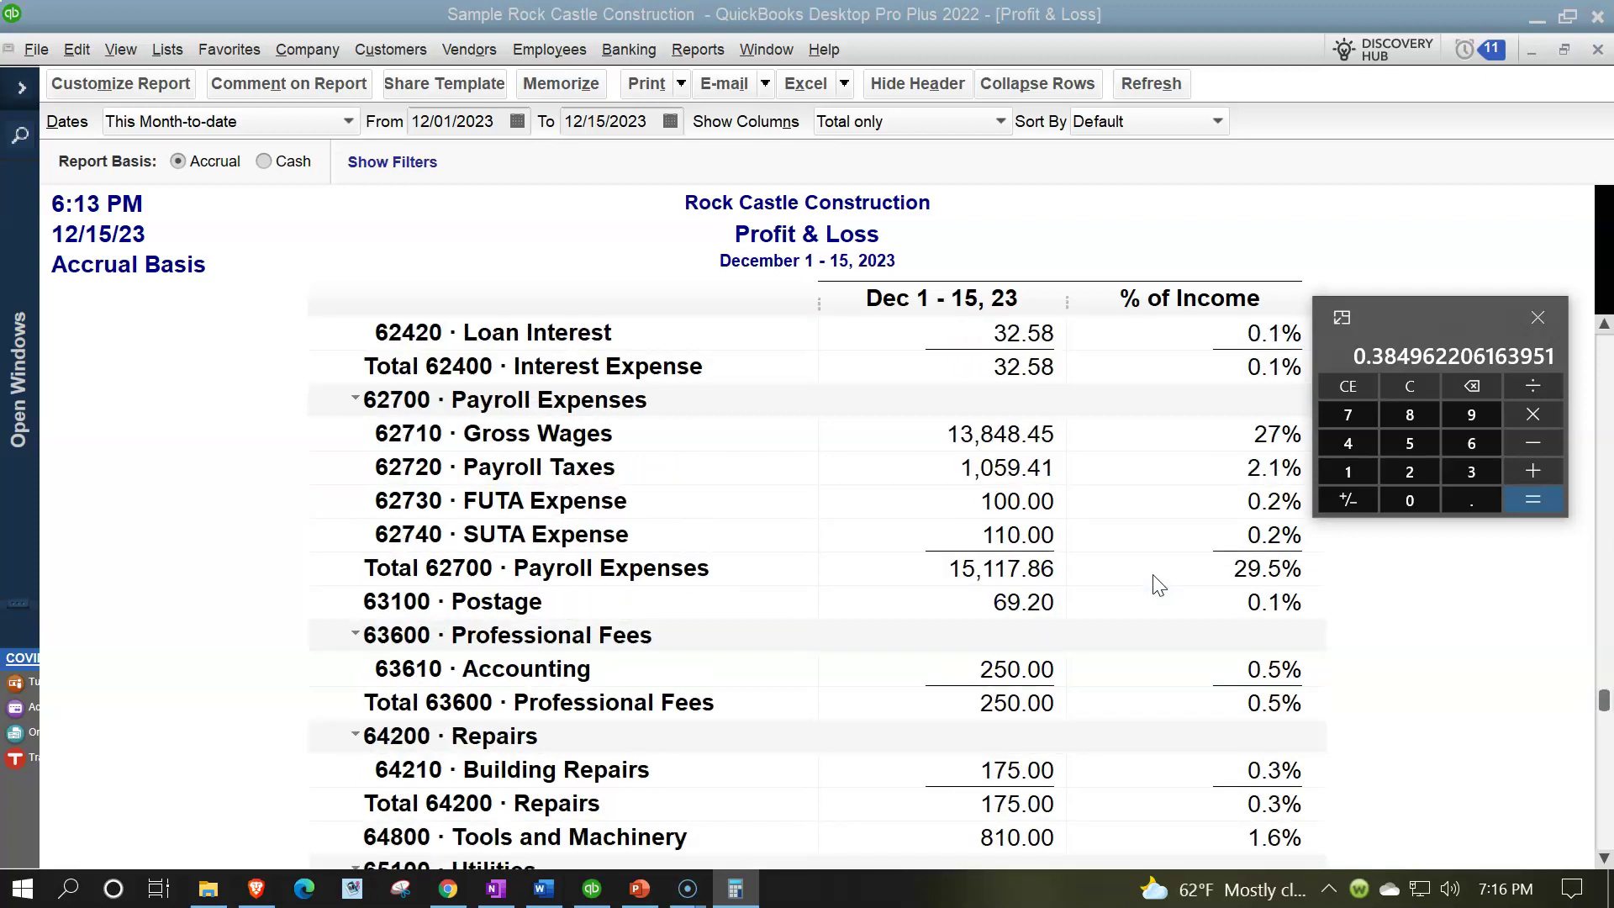
scroll(1158, 585, down, 3)
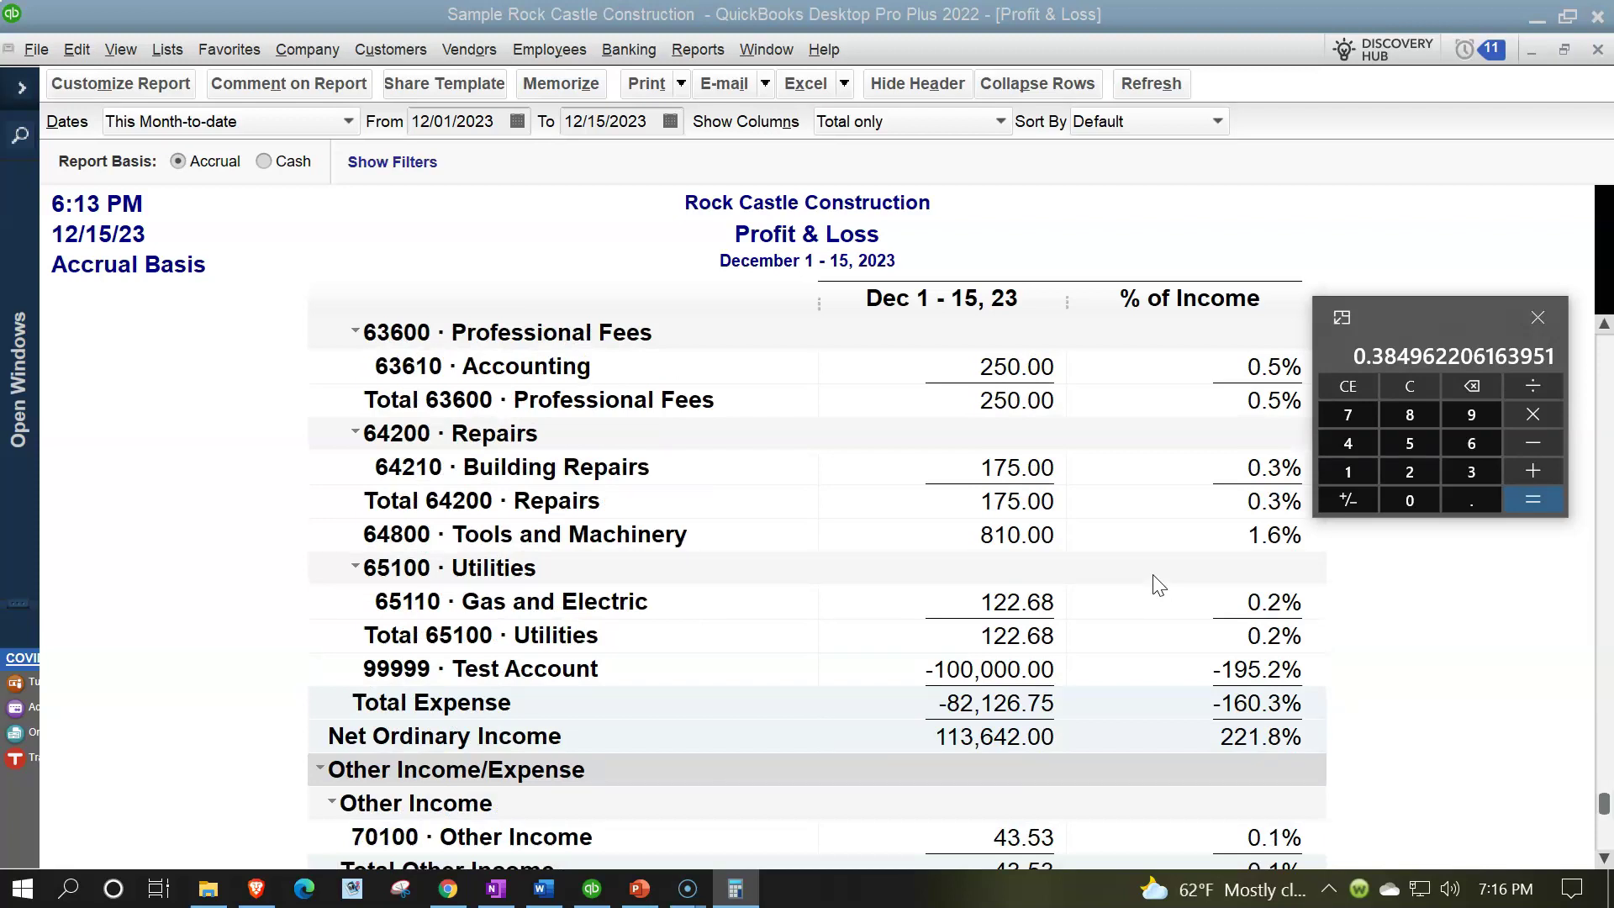
scroll(1159, 584, down, 1)
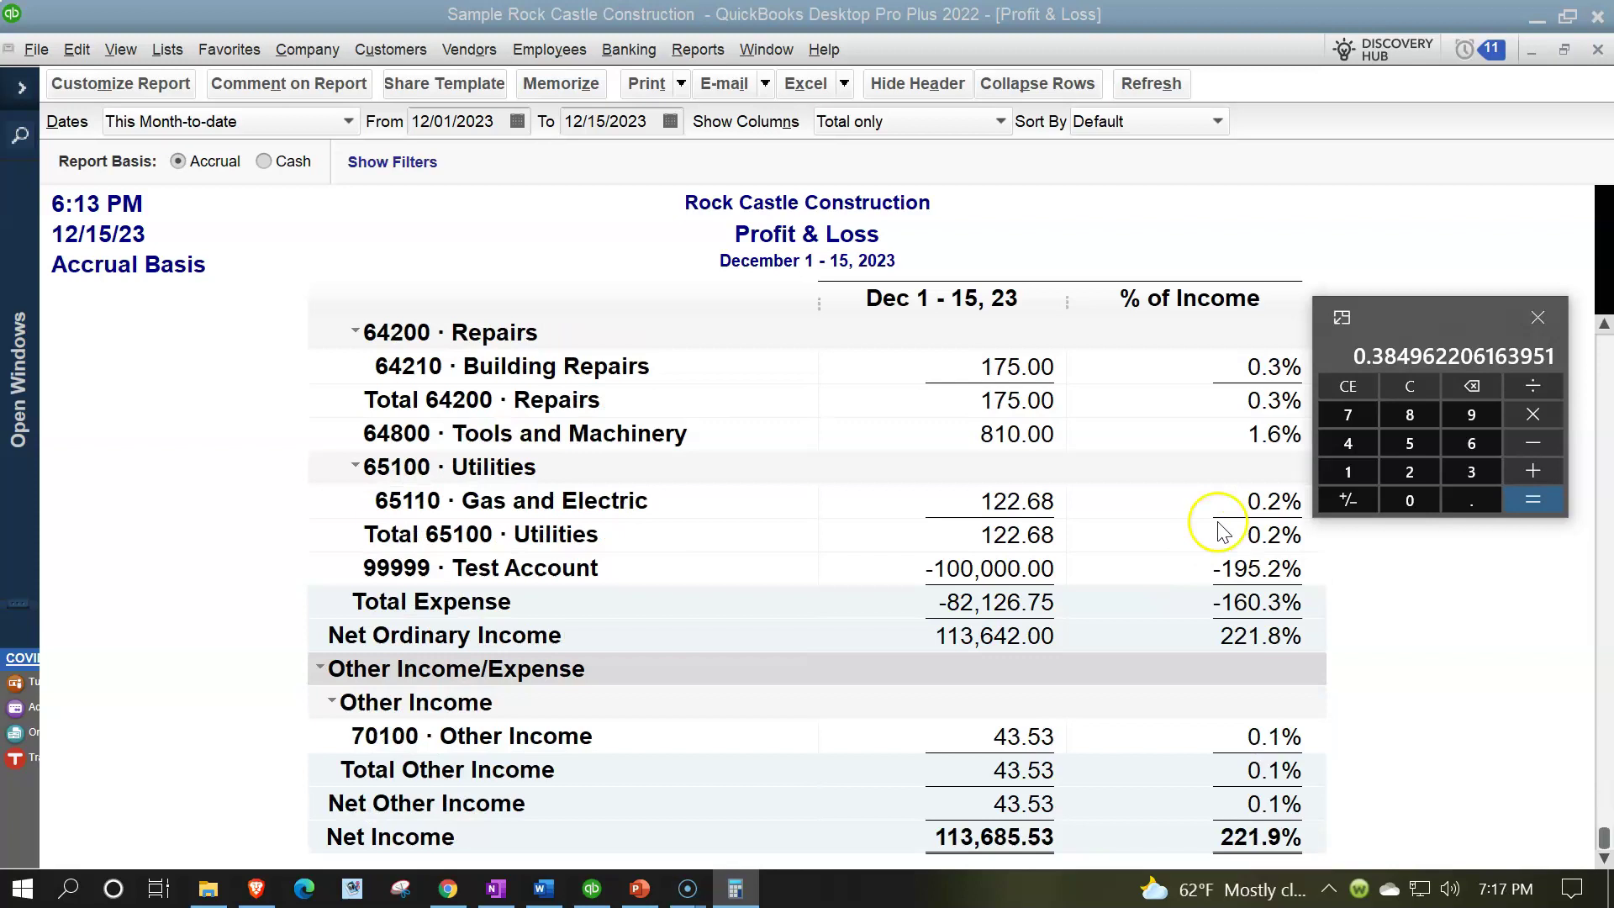
Step: Close the calculator and set the report's date range from 01/01/2023 to 03/31/2023
click(1537, 317)
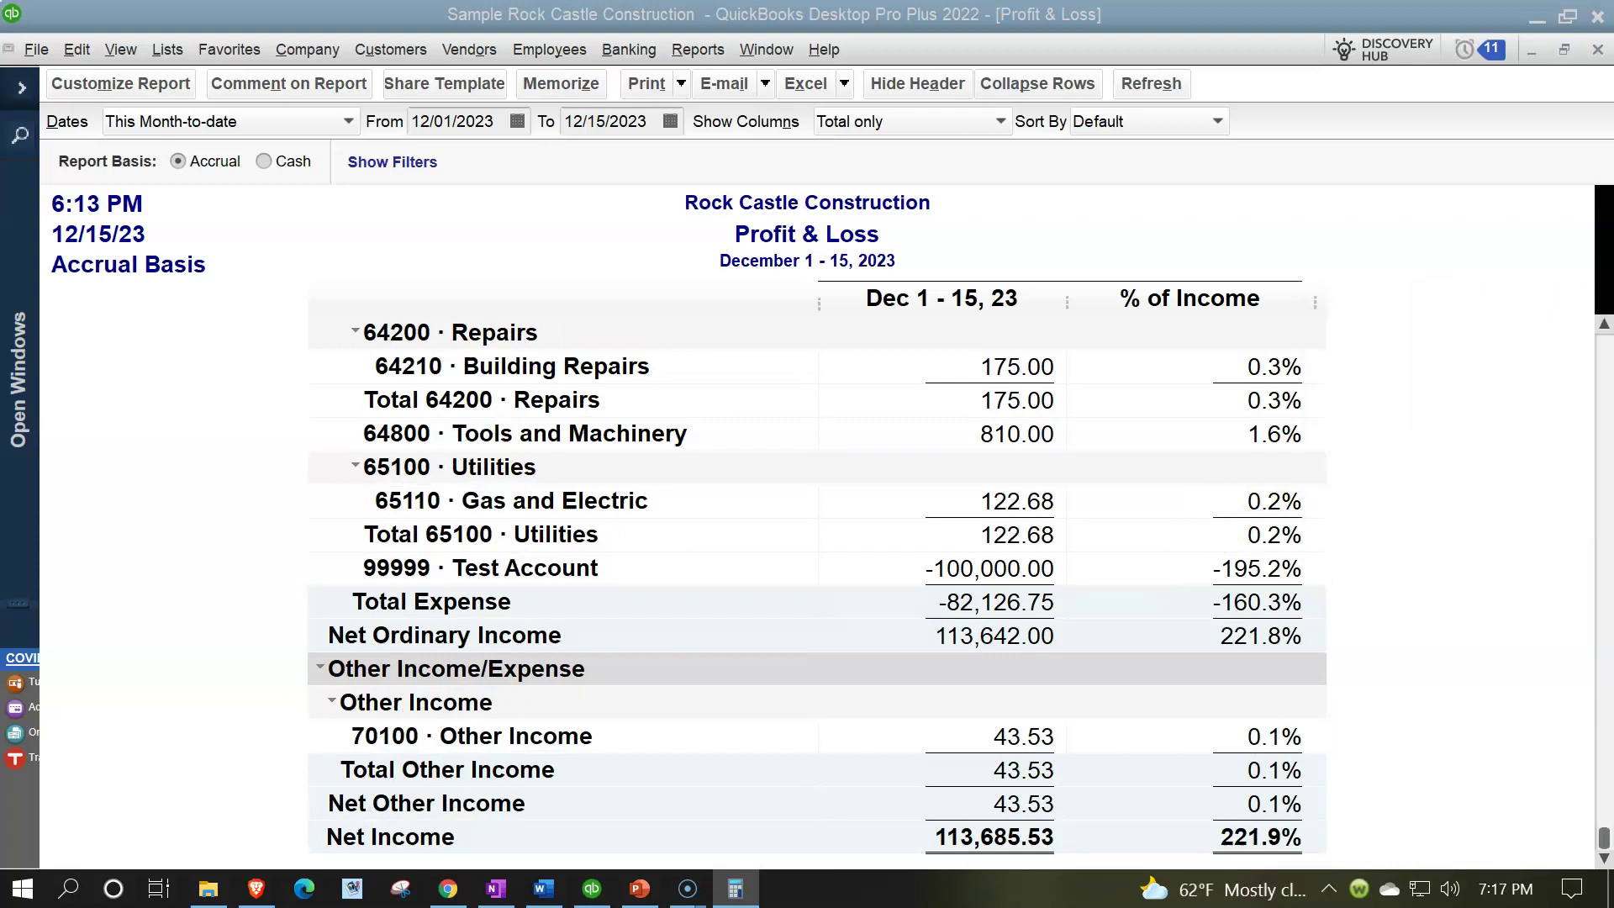
scroll(661, 761, up, 15)
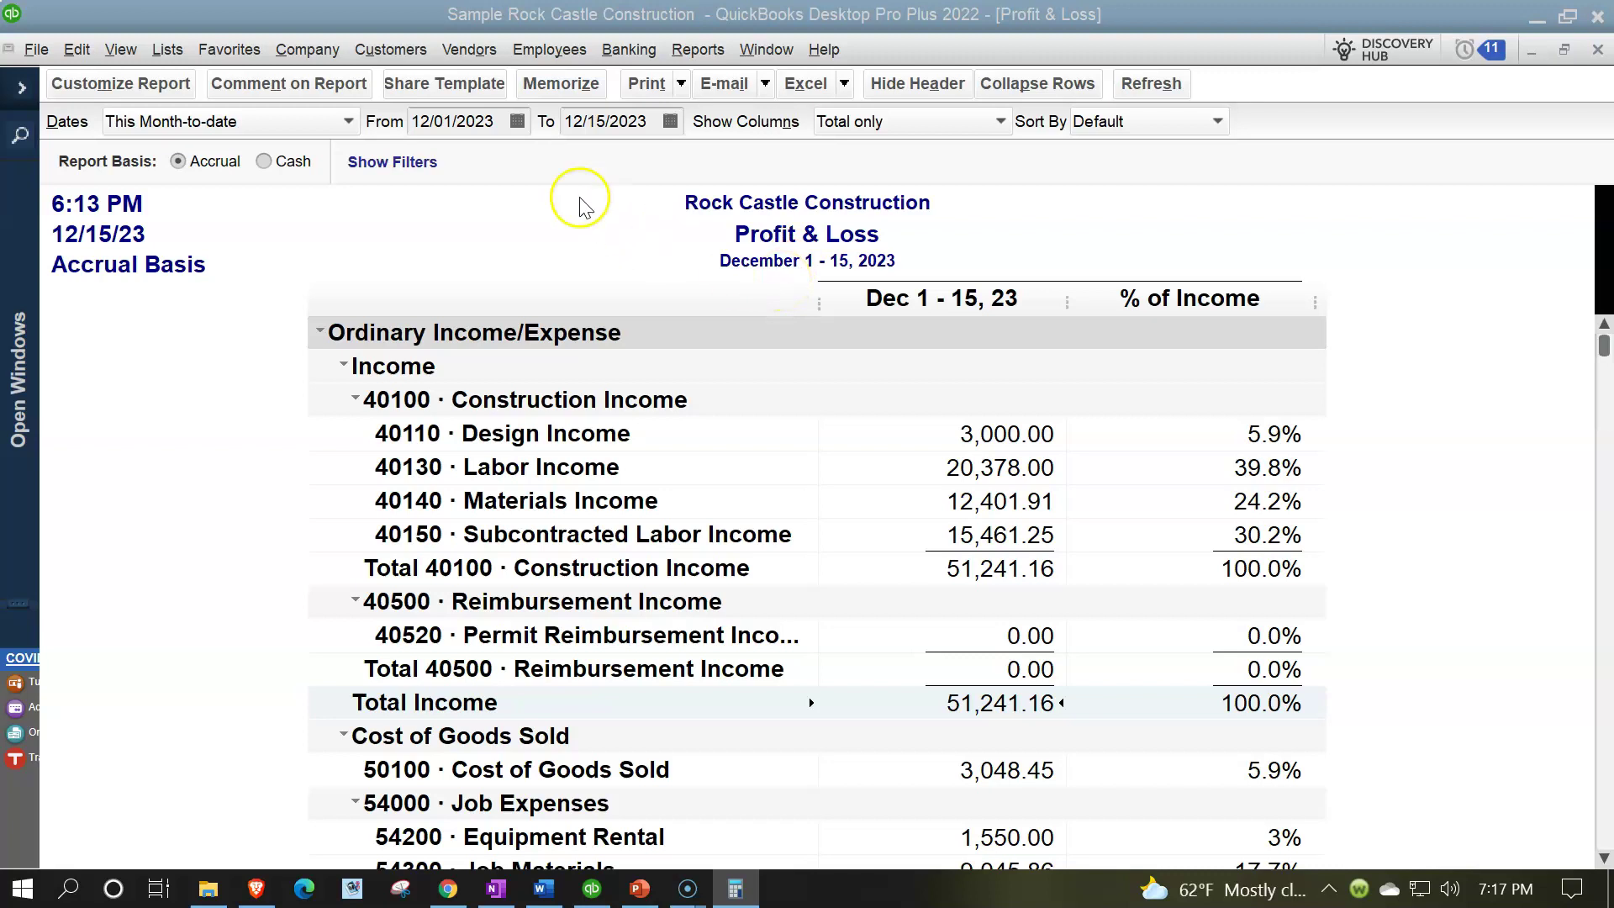
click(484, 122)
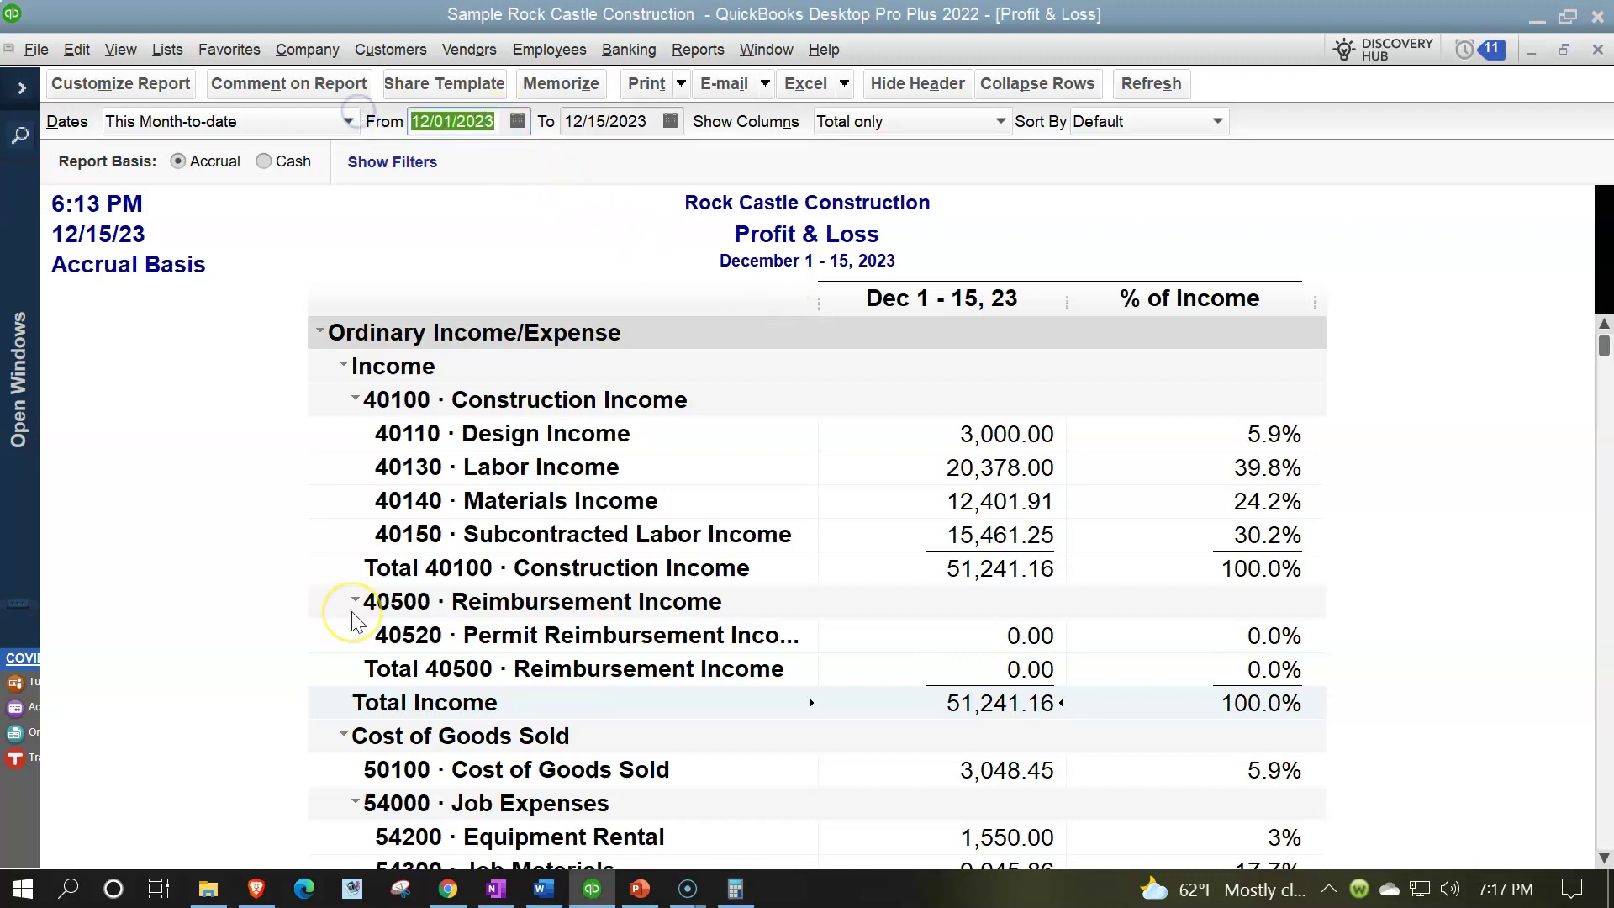
text(0)
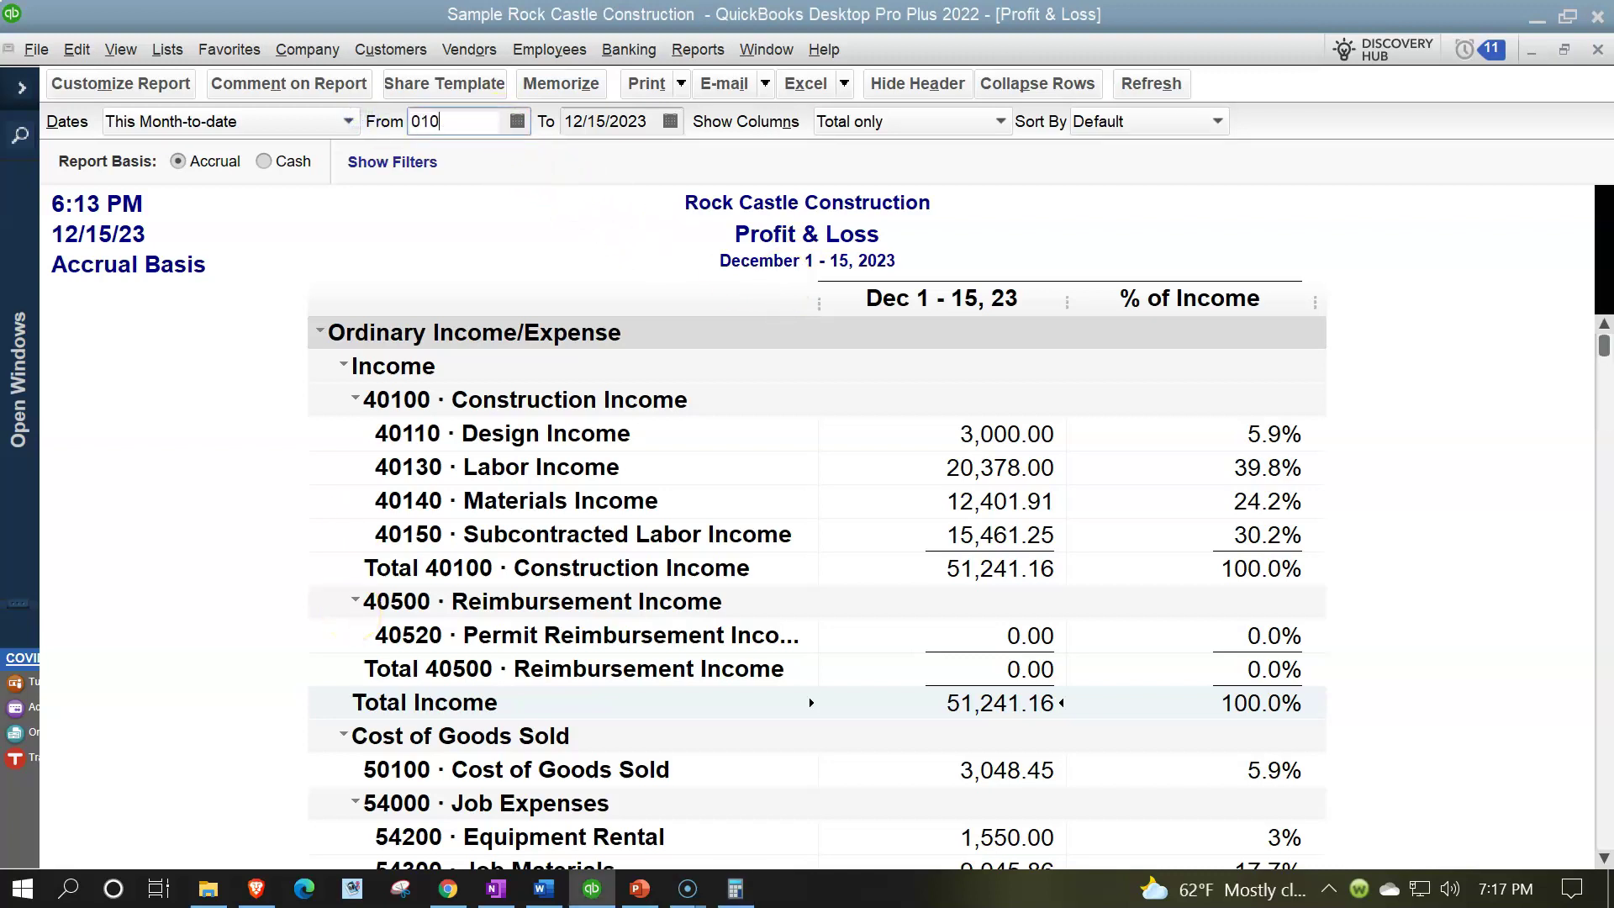
text(1/01/2023)
key(Tab)
text(03/31/2023)
key(Tab)
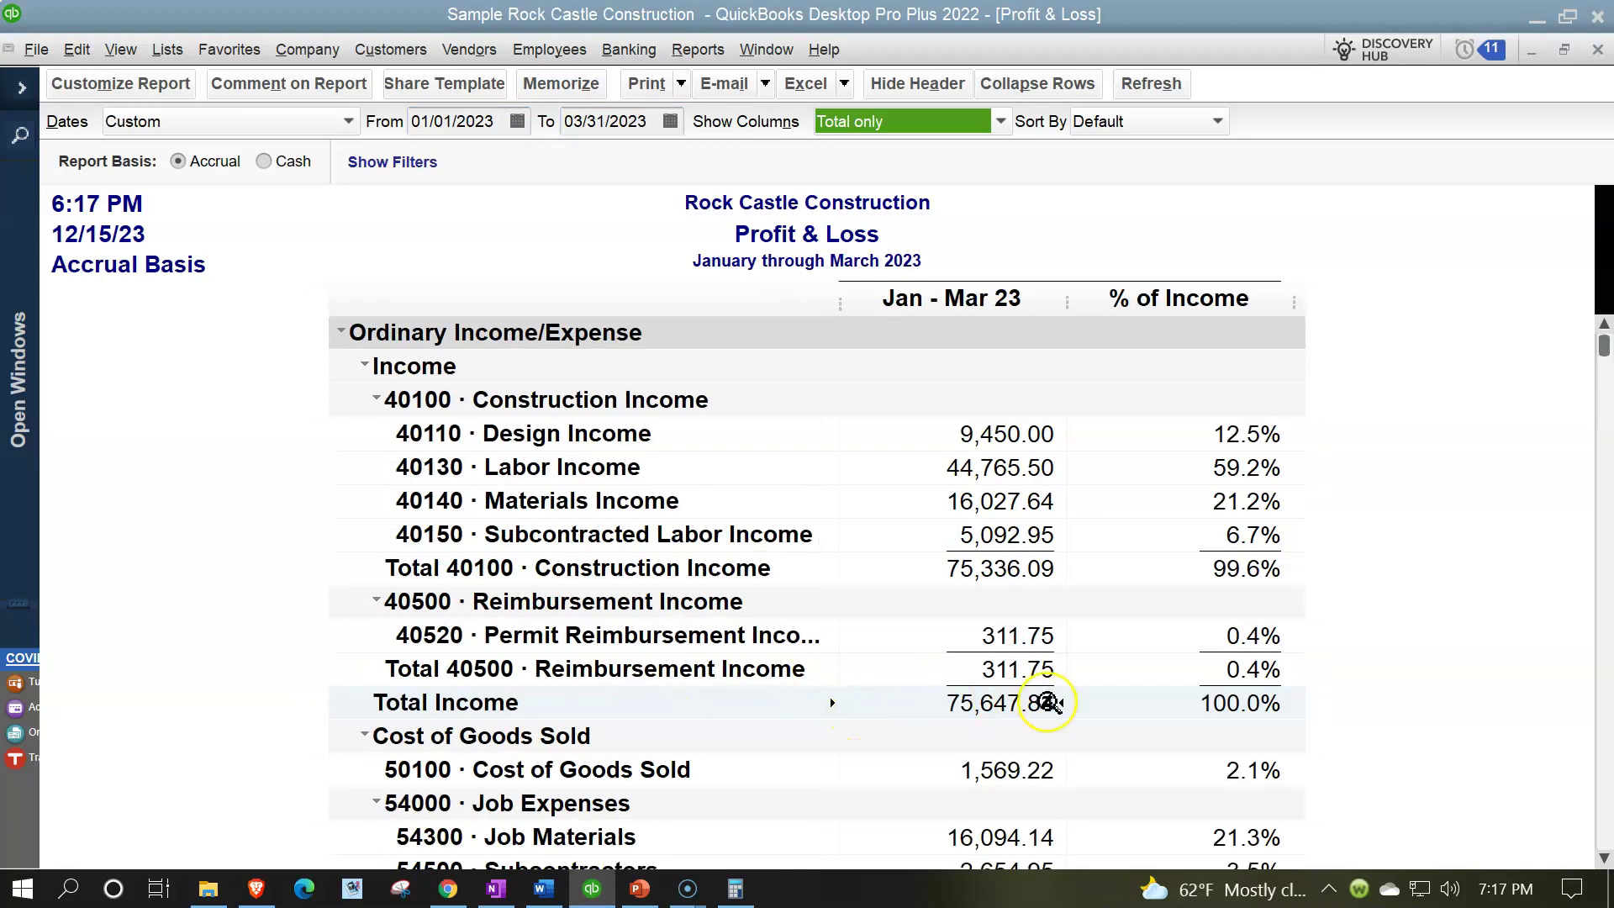
Step: Customize the report header by setting the report title to Vertical Analysis Income Statement
scroll(1048, 703, down, 2)
scroll(1048, 703, down, 11)
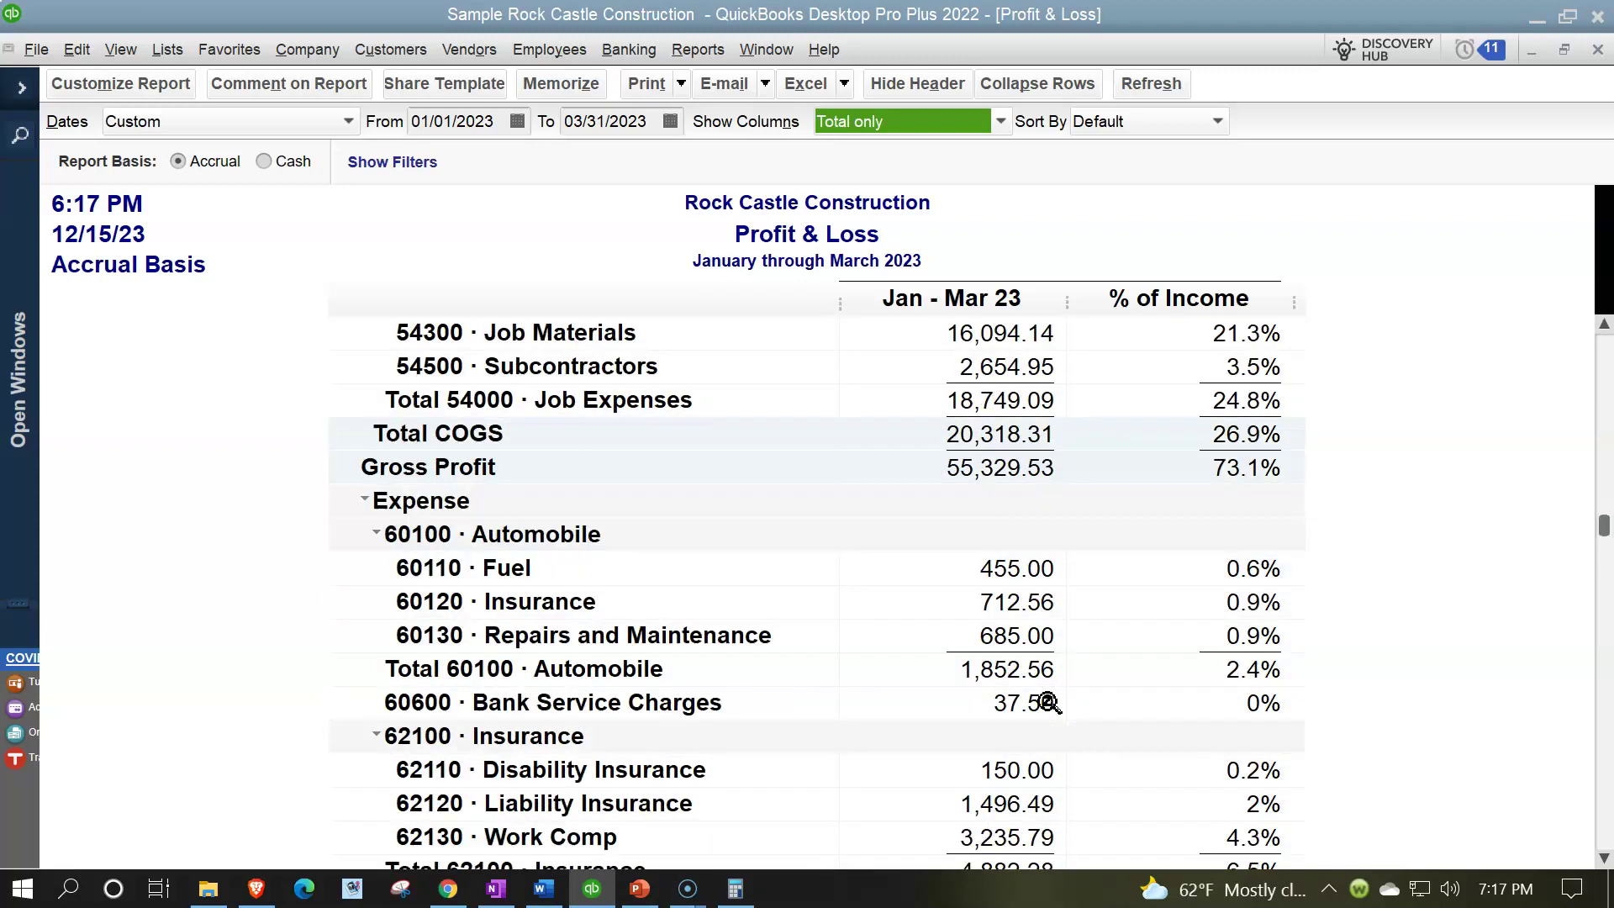
scroll(1048, 703, down, 1)
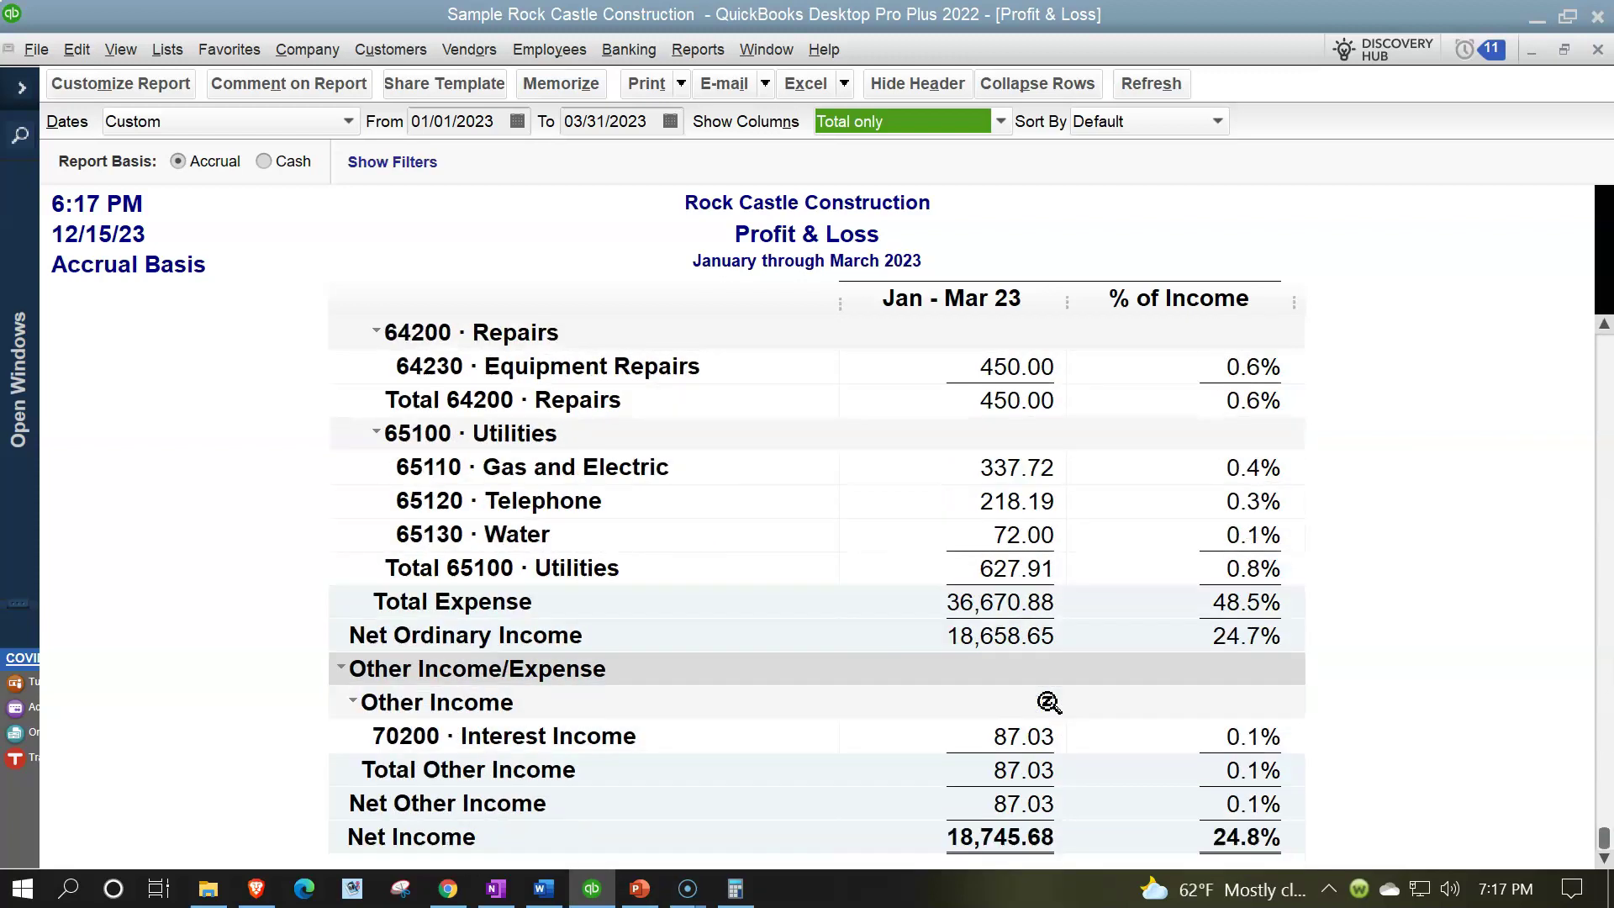
scroll(1048, 703, up, 15)
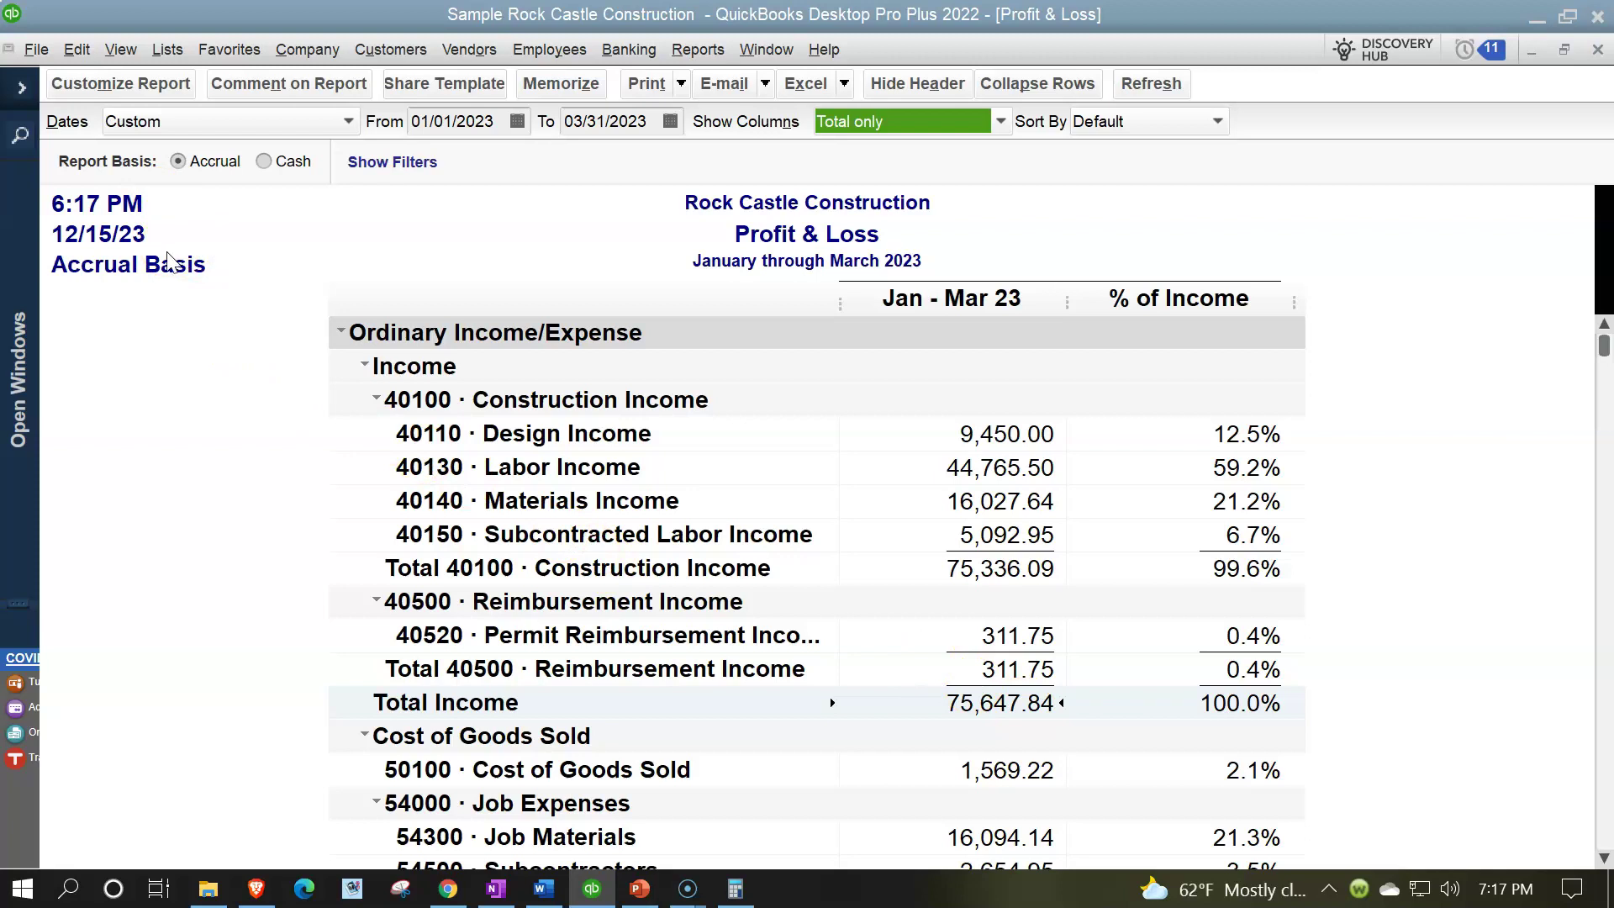
click(102, 85)
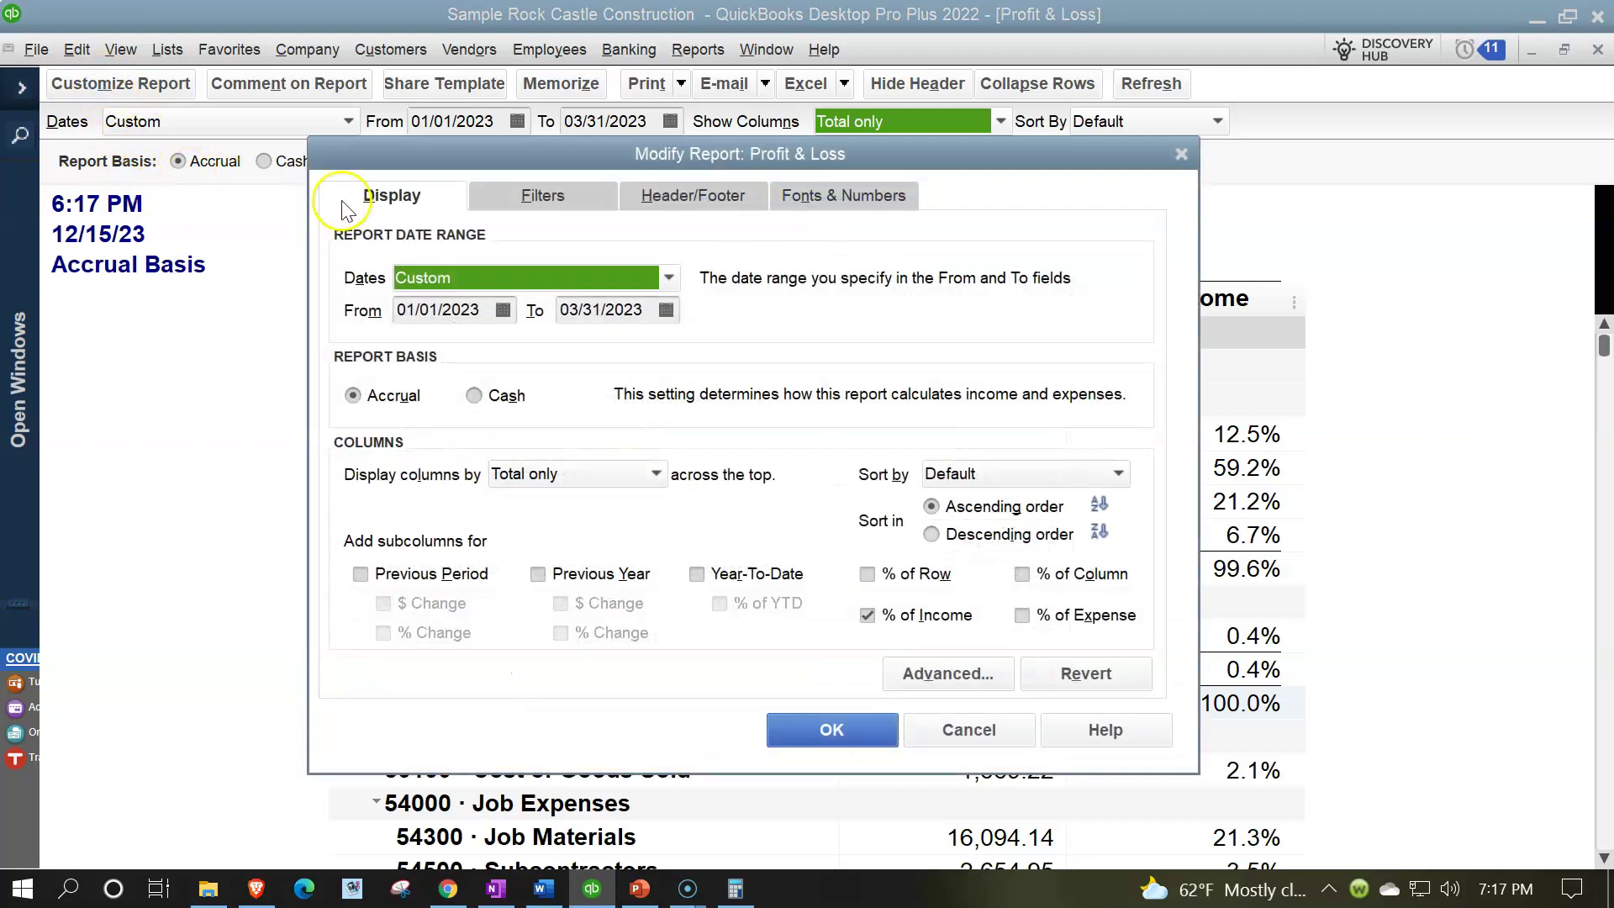
click(688, 195)
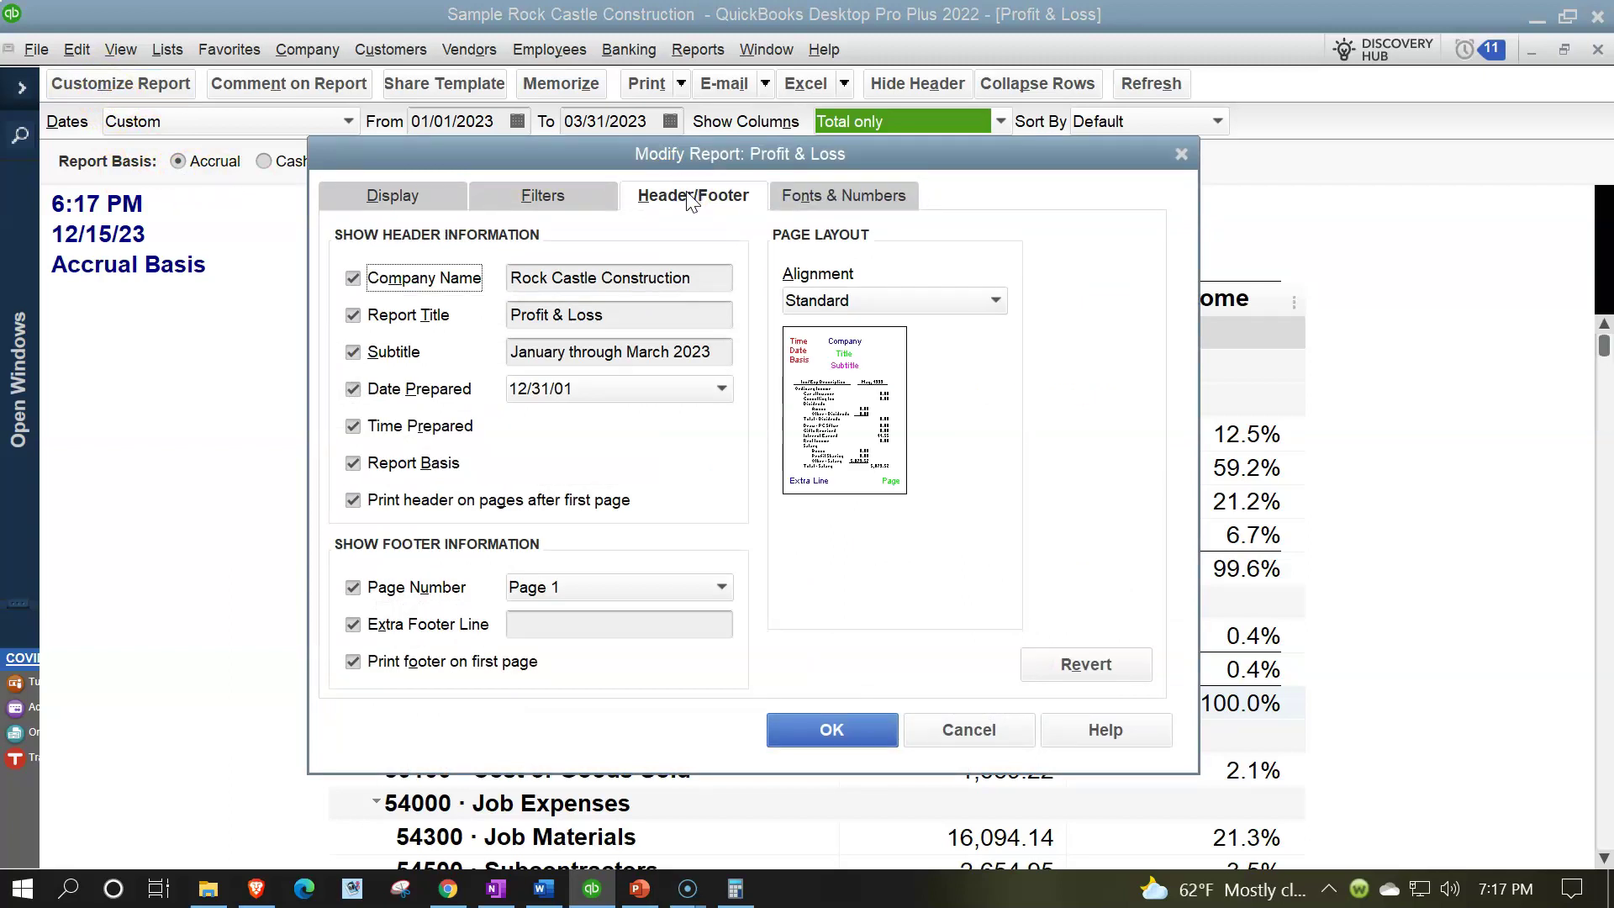
click(642, 313)
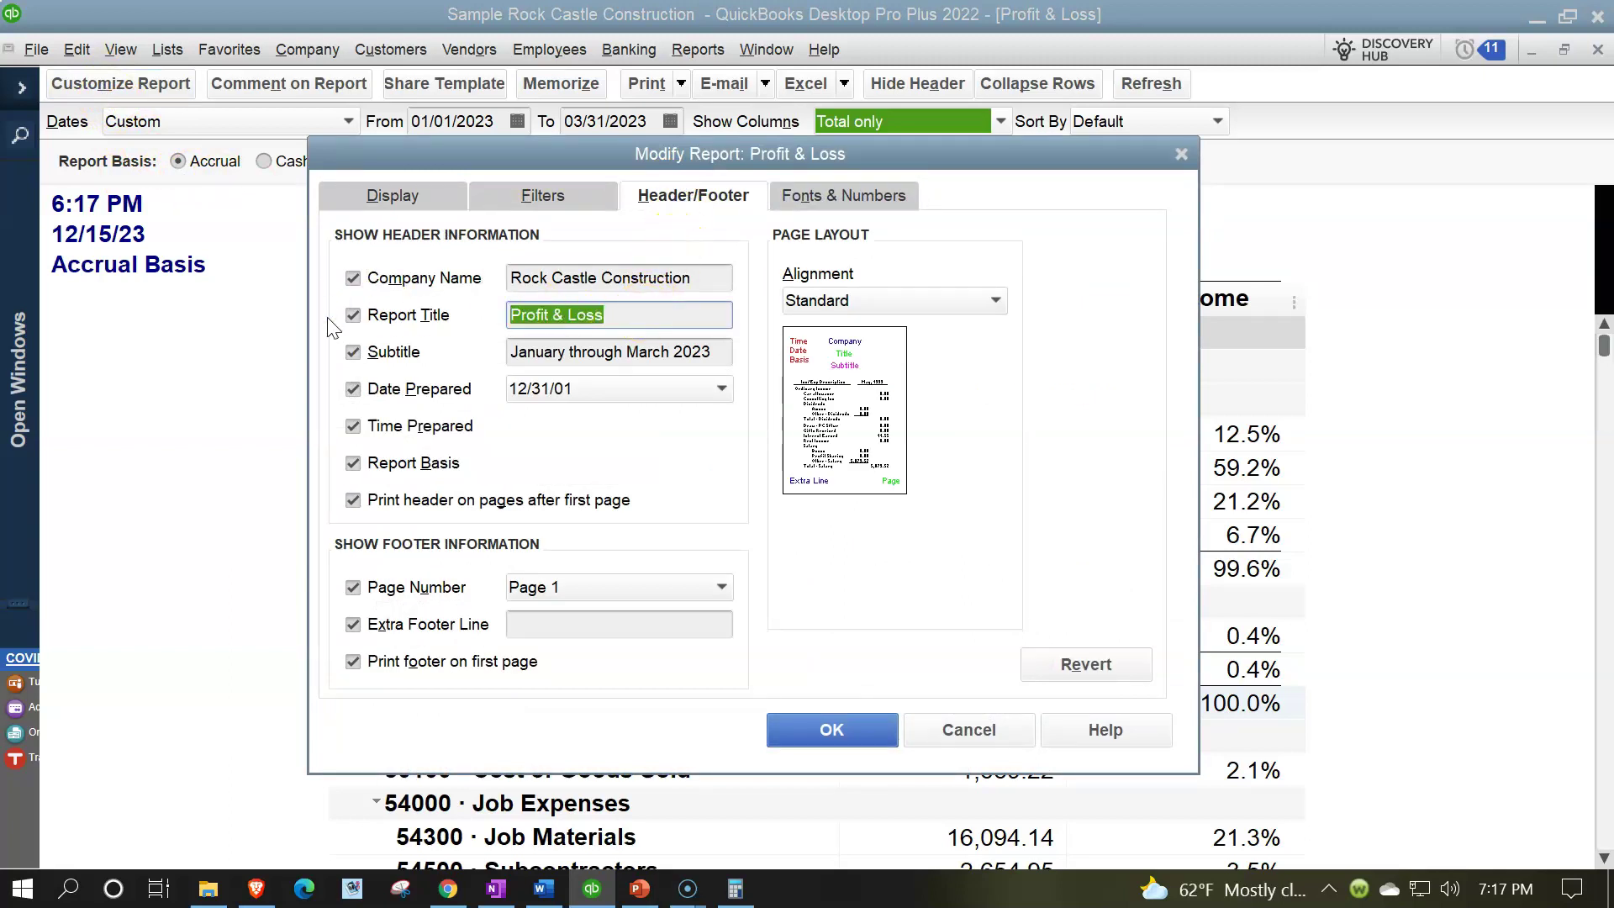
text(Verti)
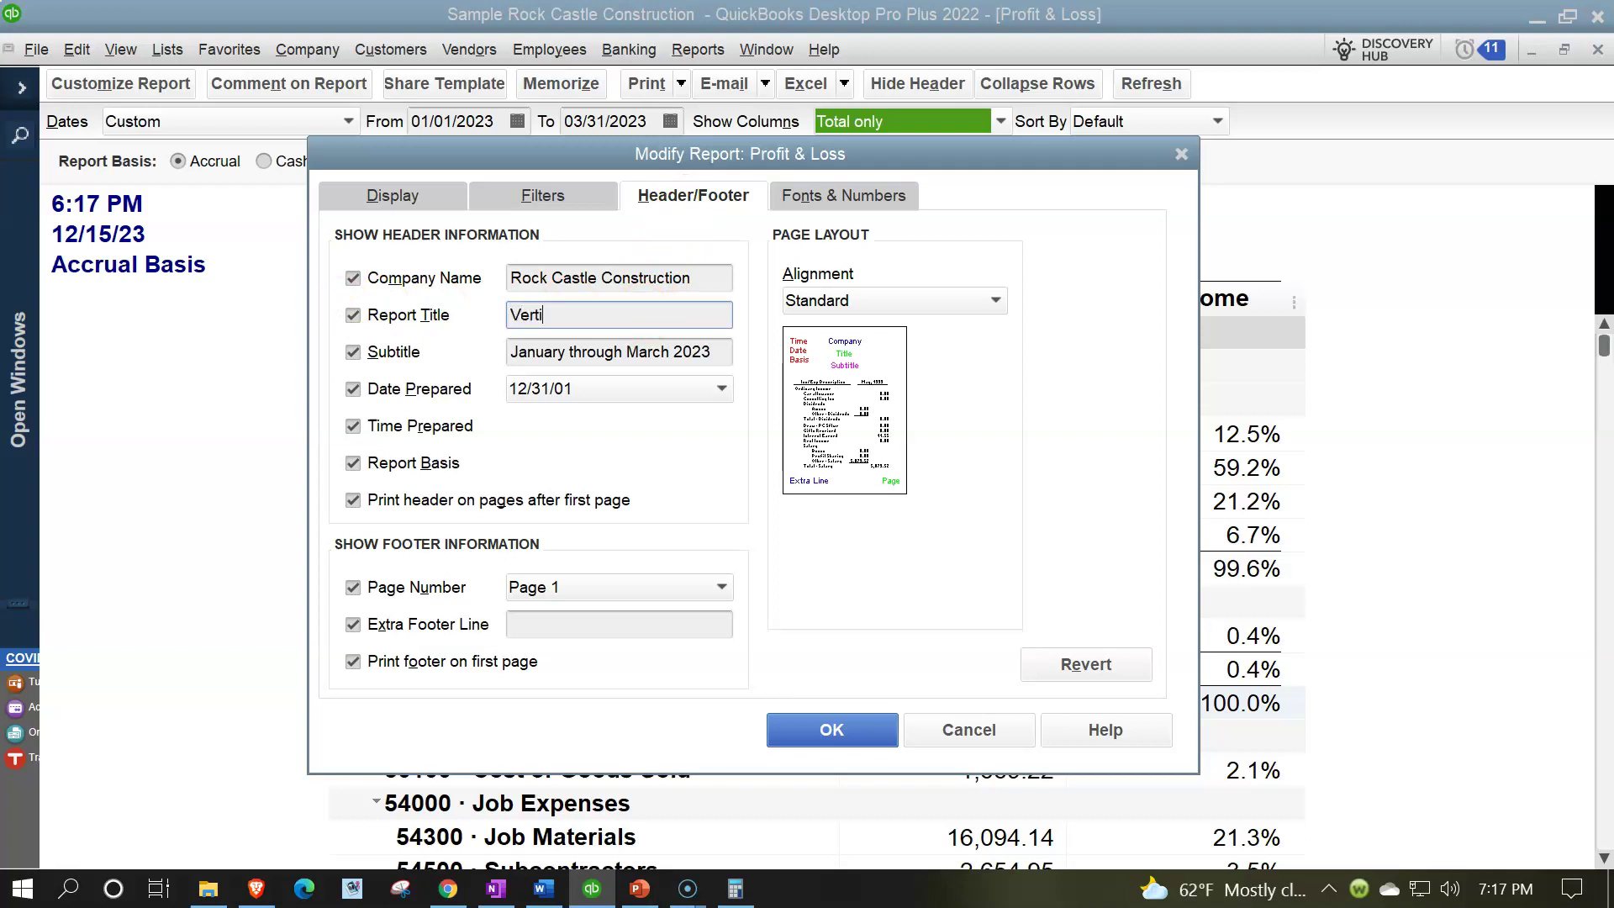
text(cal Analysis Income S)
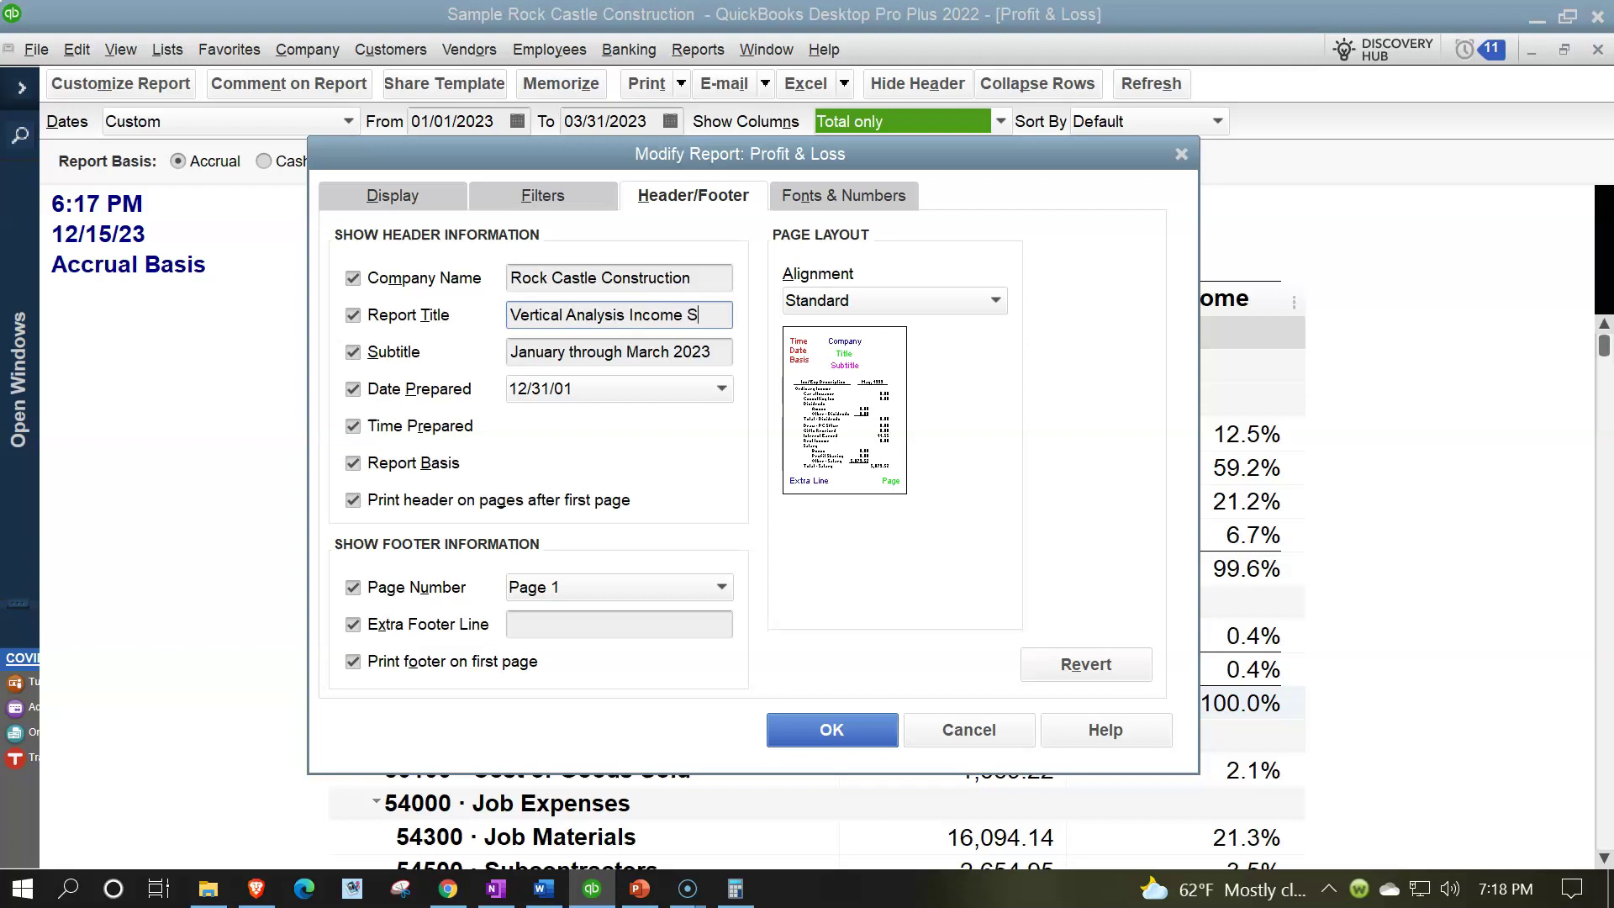
text(tatement)
key(Tab)
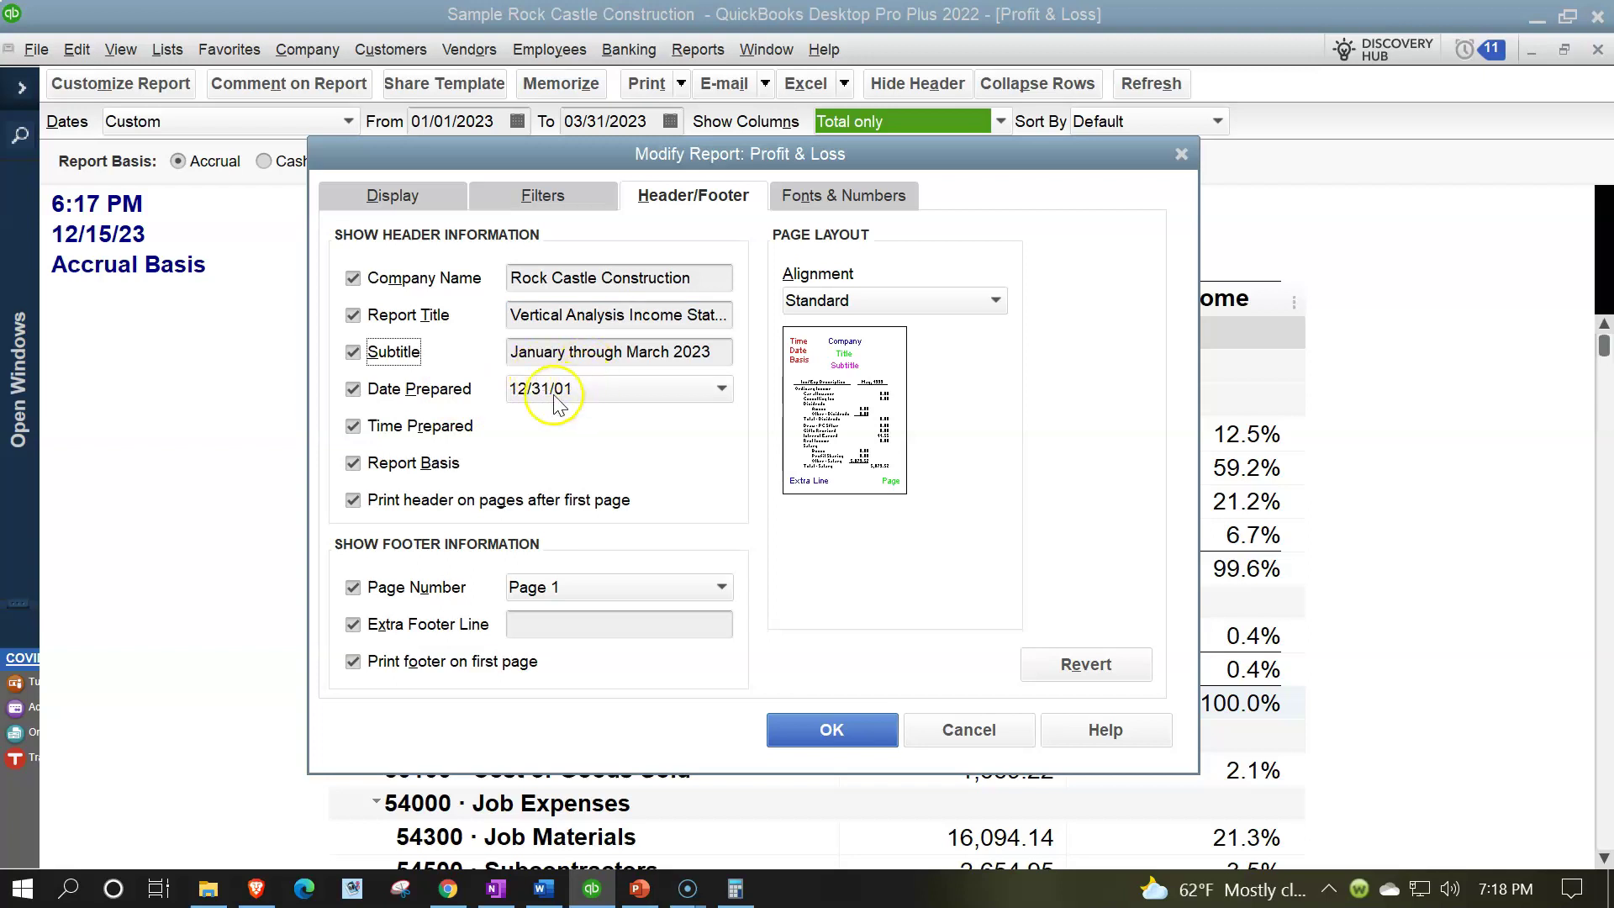
Step: Remove the date prepared, time prepared and report basis from the header, and enter the person's first name as the extra footer line
click(353, 390)
click(353, 426)
click(353, 463)
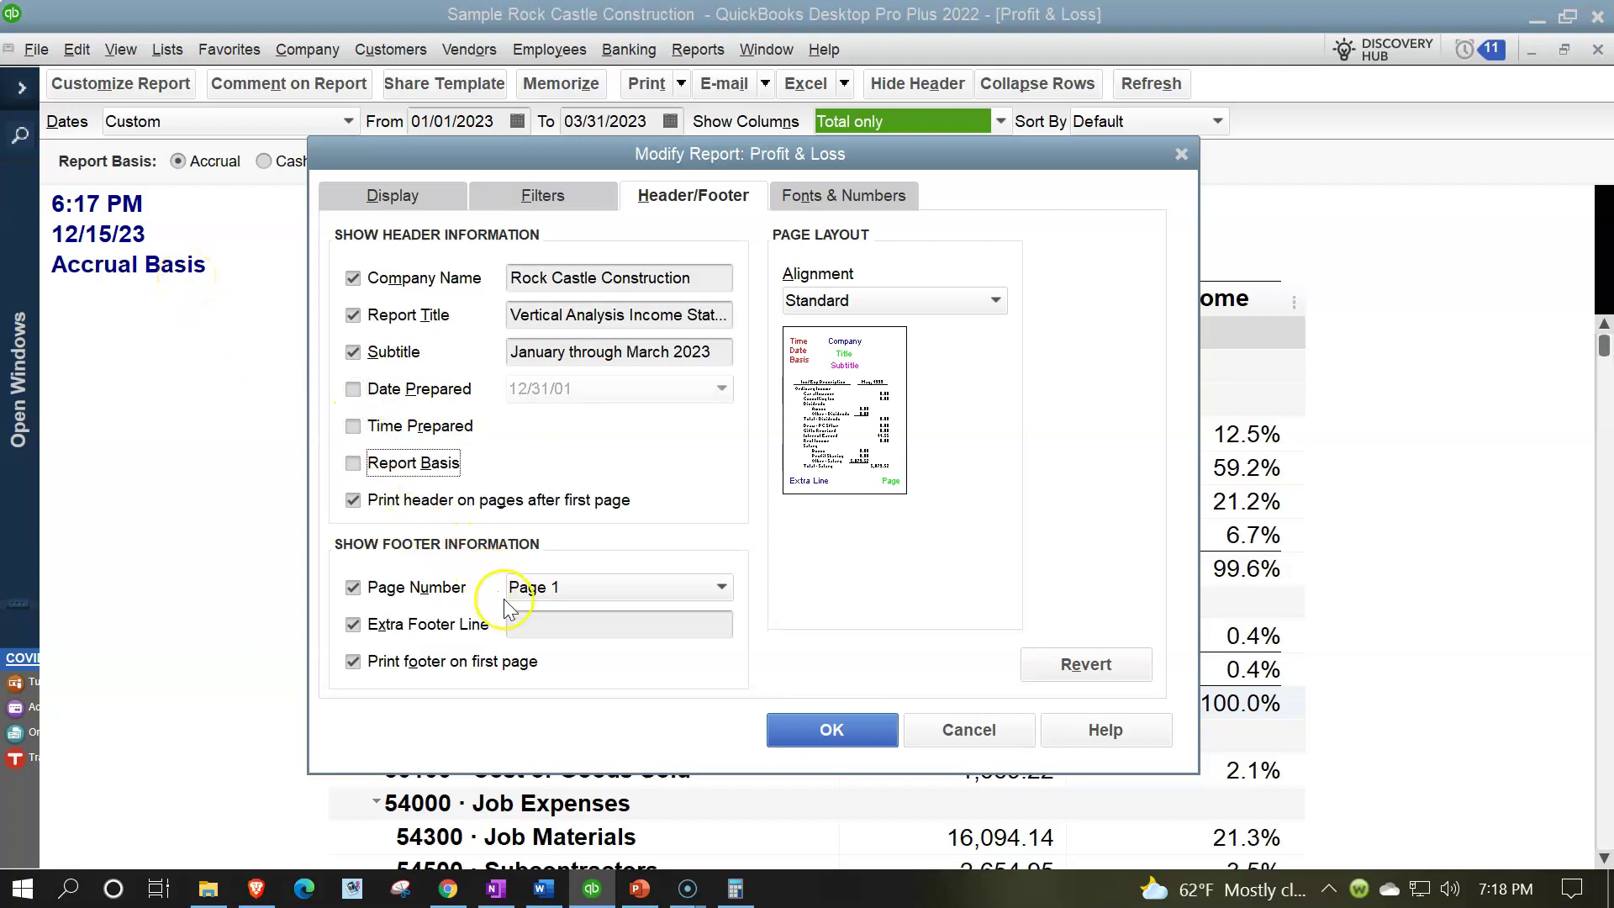
click(524, 632)
text(Robert)
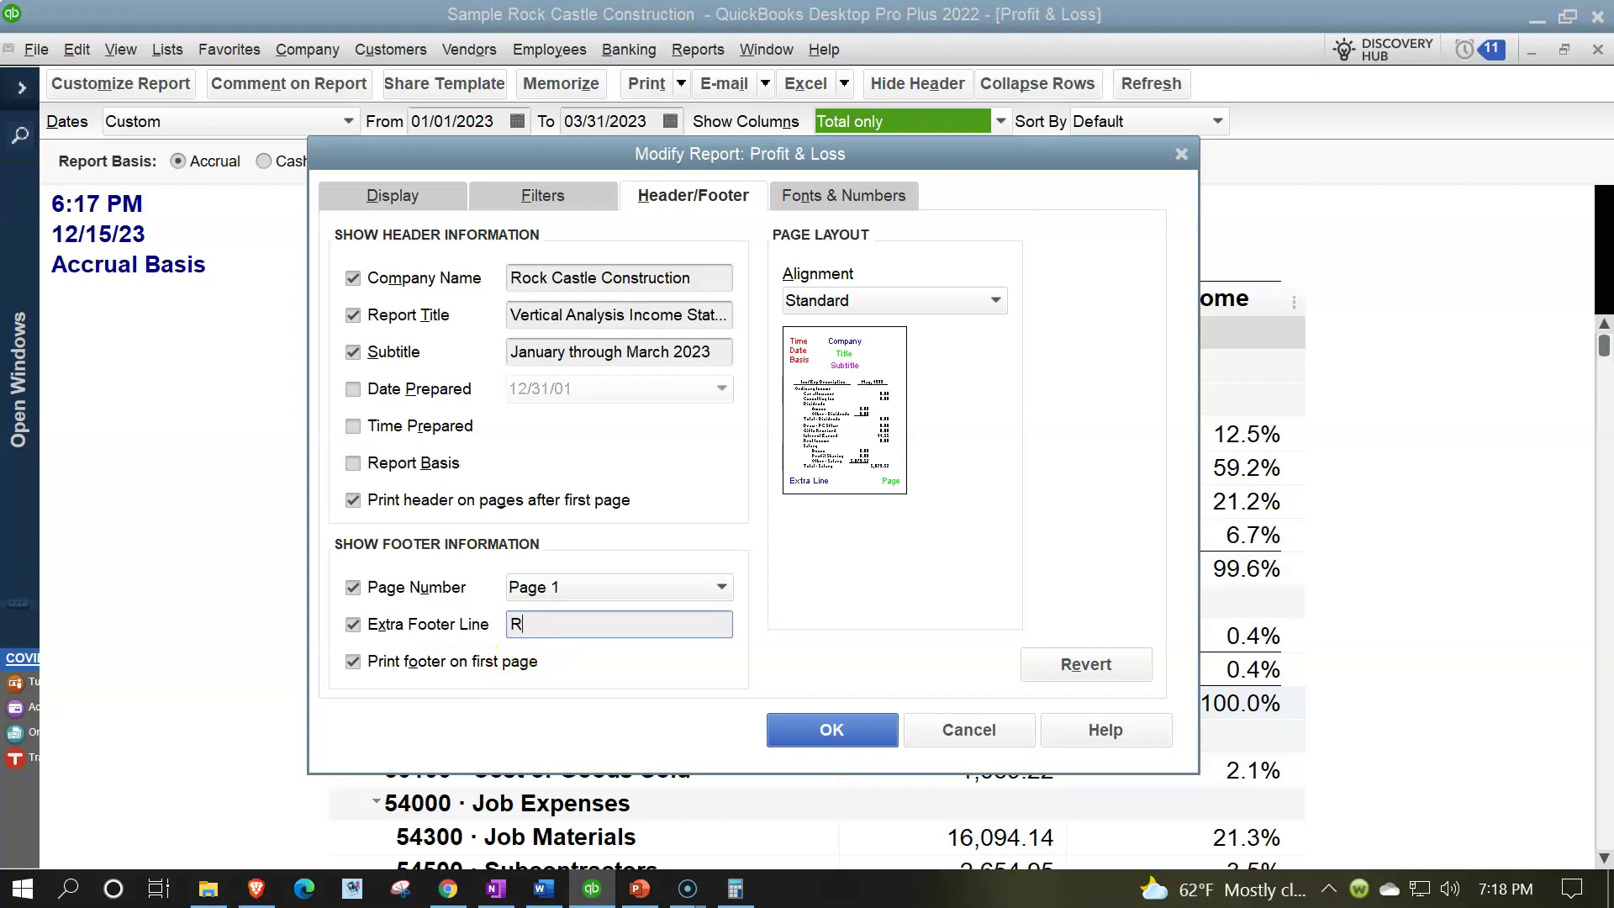
key(Tab)
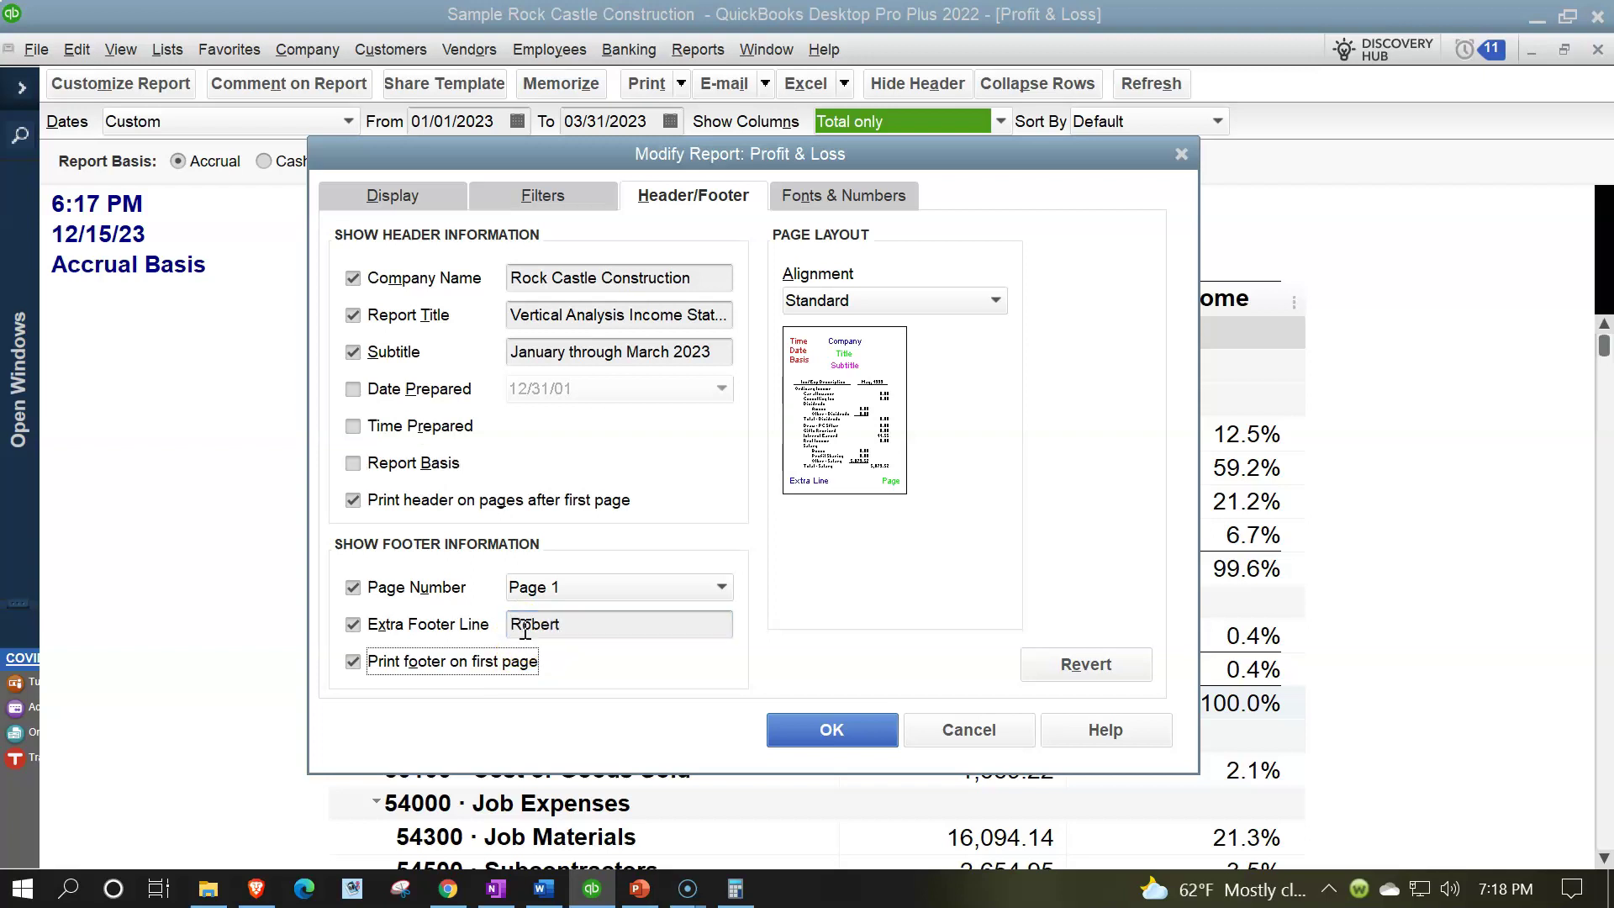
Step: Format the report's negative numbers in parentheses and bright red, show all numbers without cents, and apply the report changes
click(804, 200)
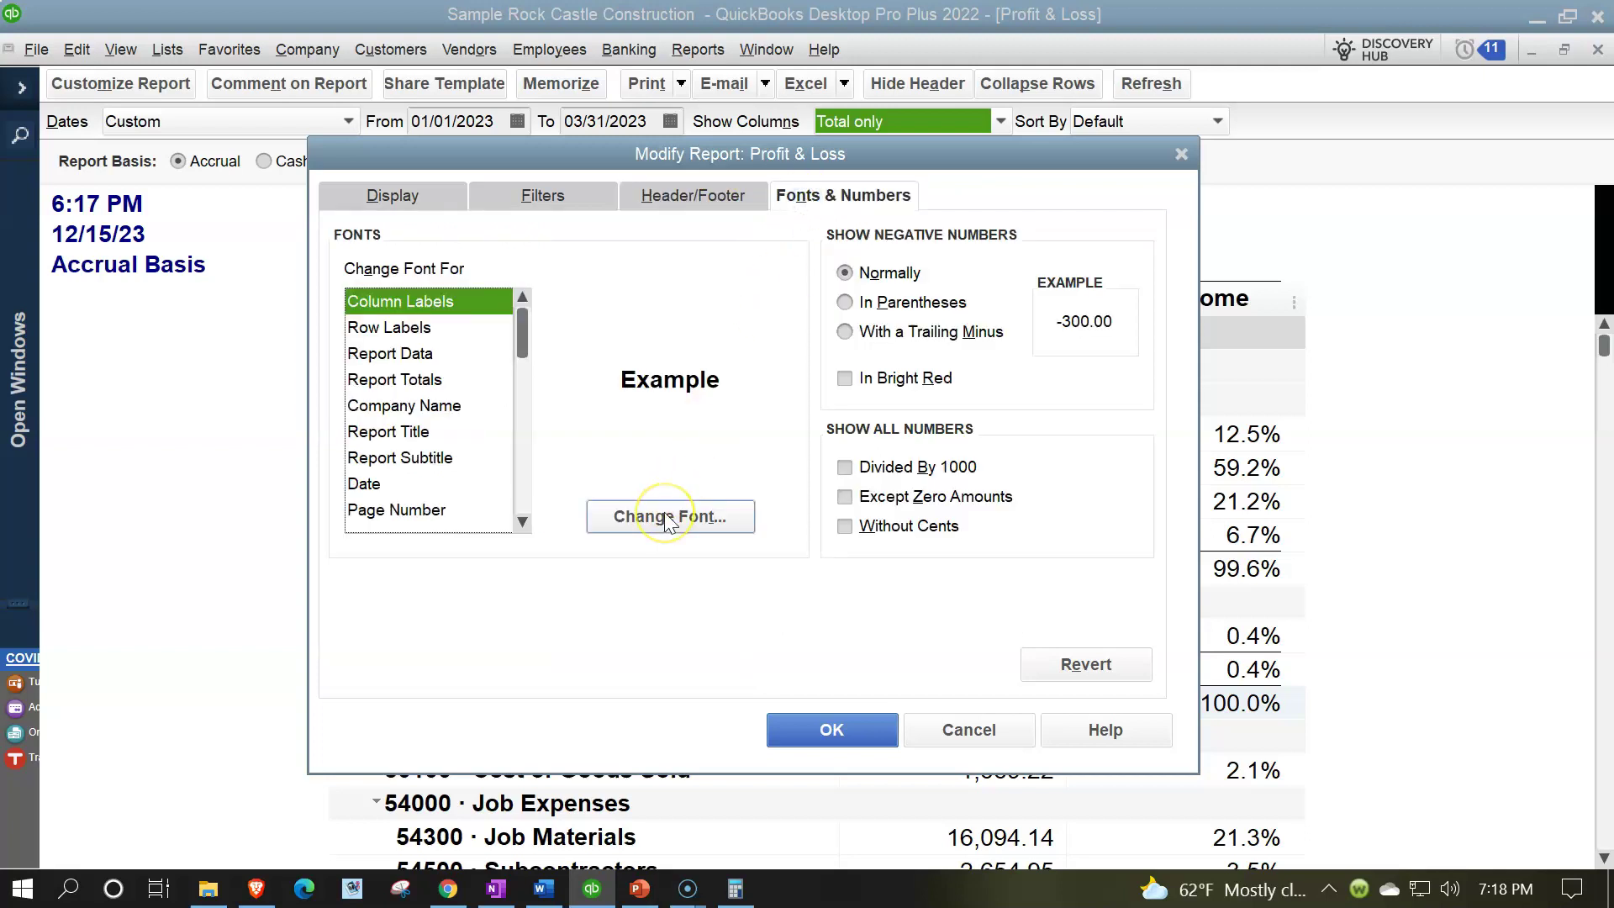
click(851, 307)
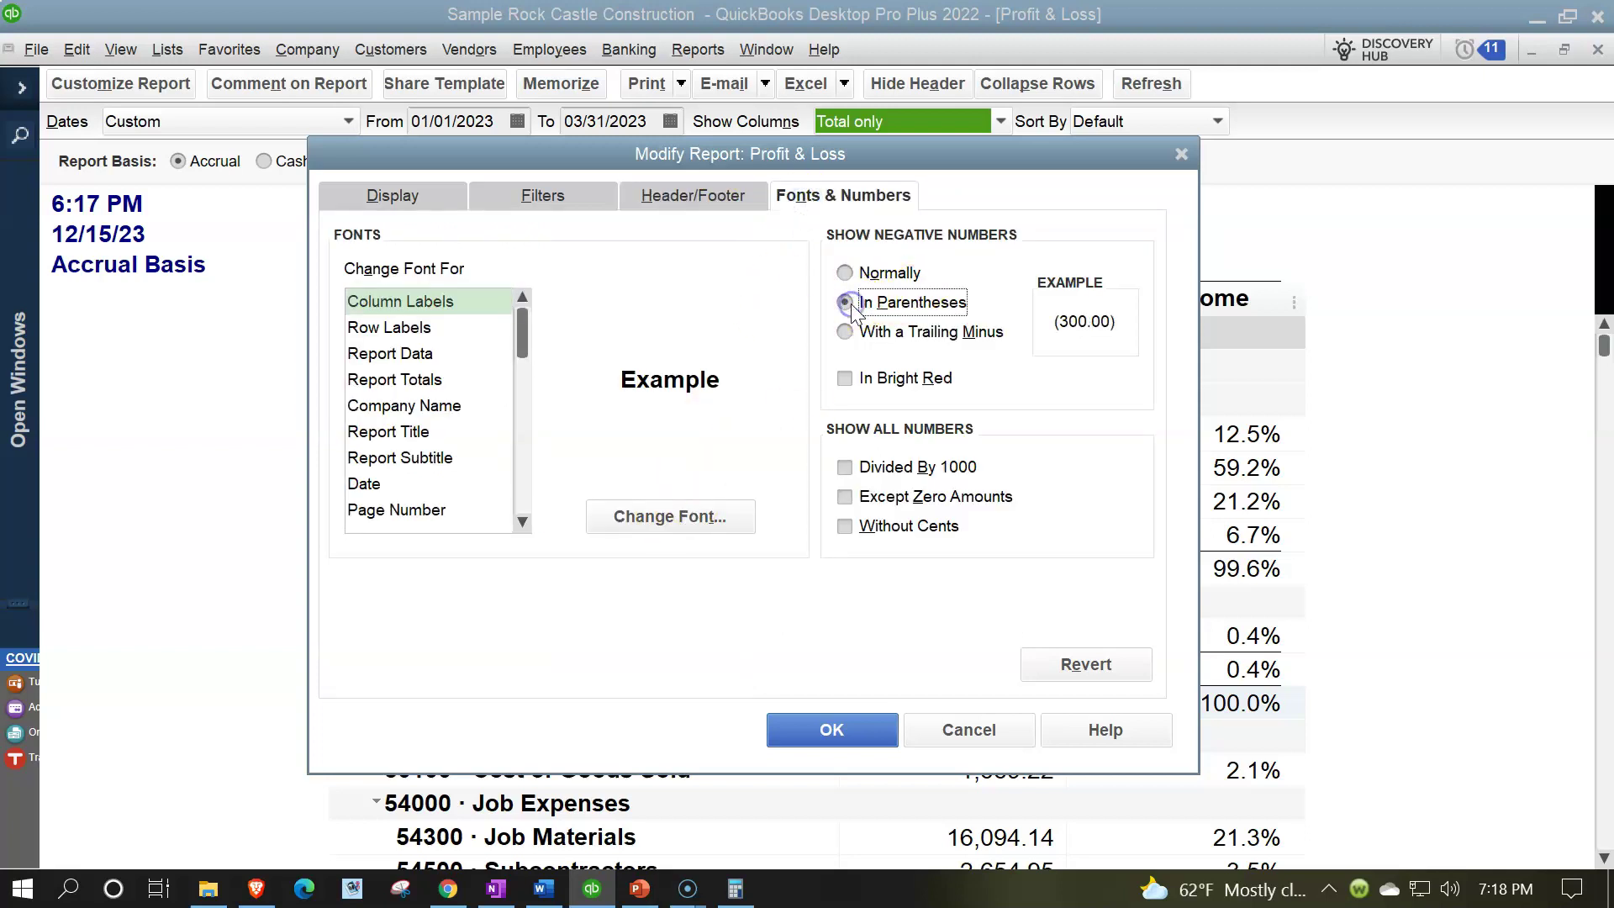
click(849, 385)
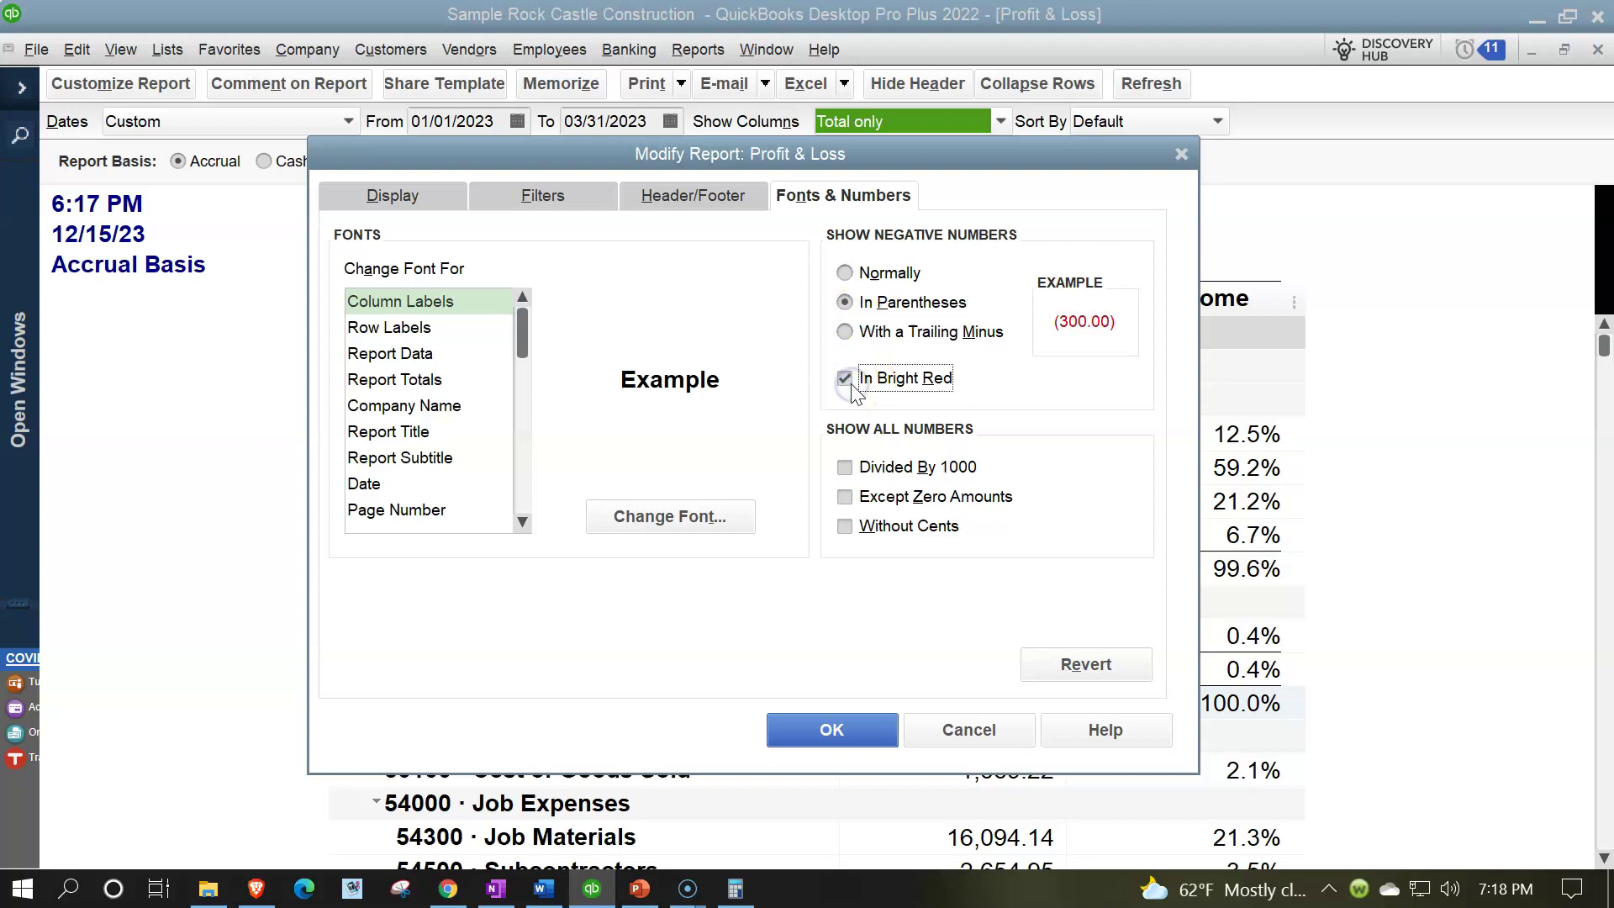
click(844, 527)
click(811, 723)
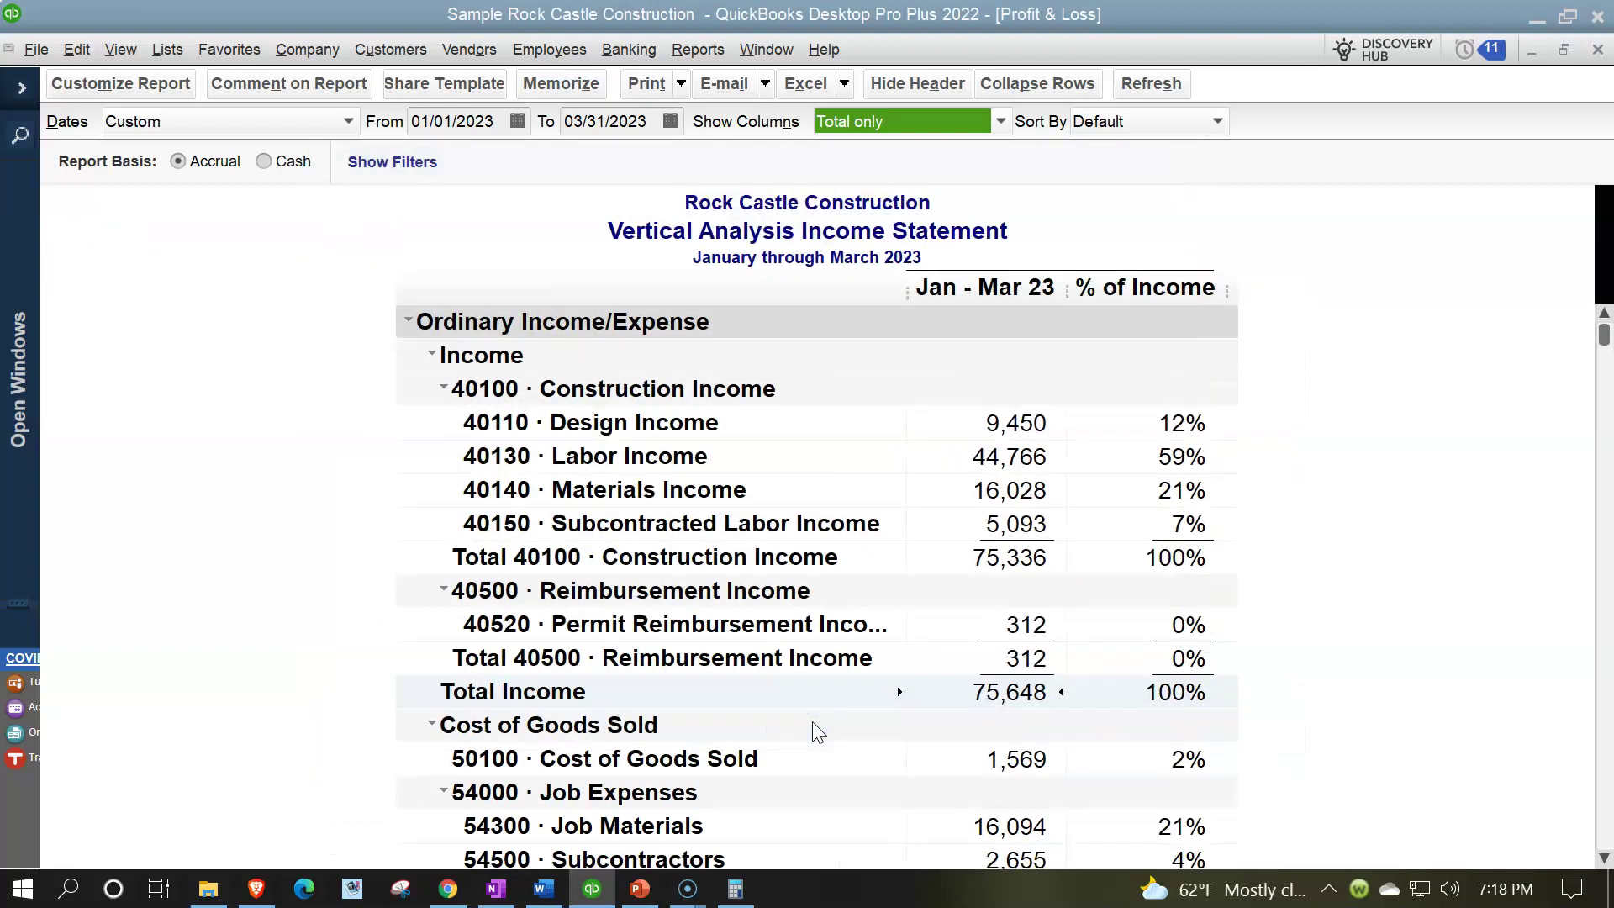
Step: Review the reformatted amounts and % of Income figures throughout the Vertical Analysis Income Statement, from income down to Net Income
scroll(812, 721, down, 5)
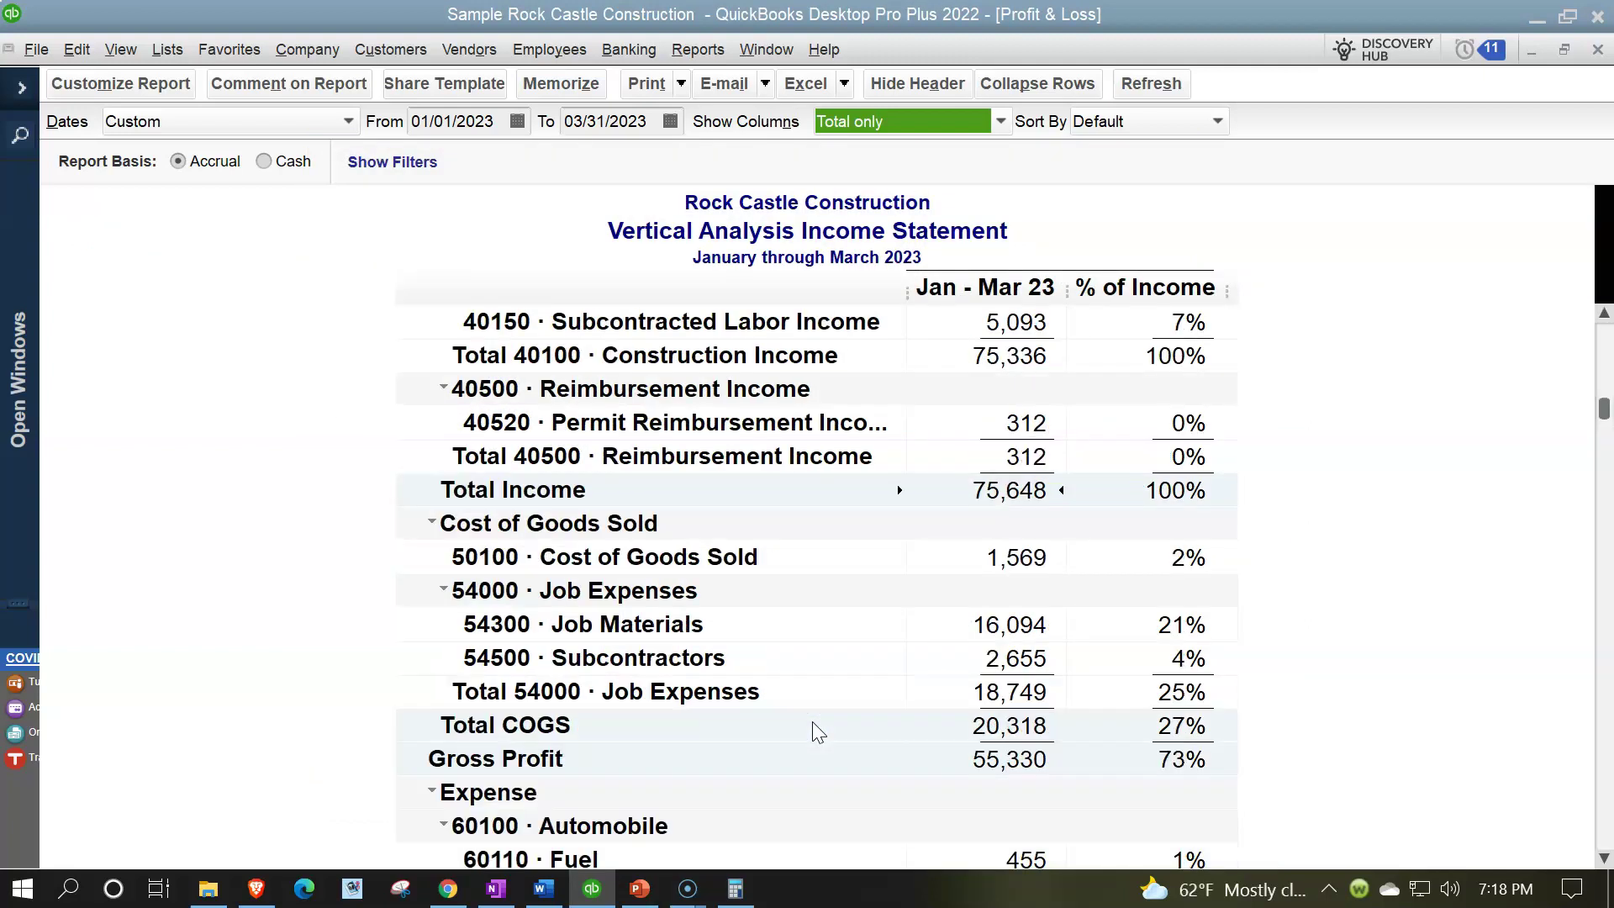
scroll(816, 731, down, 7)
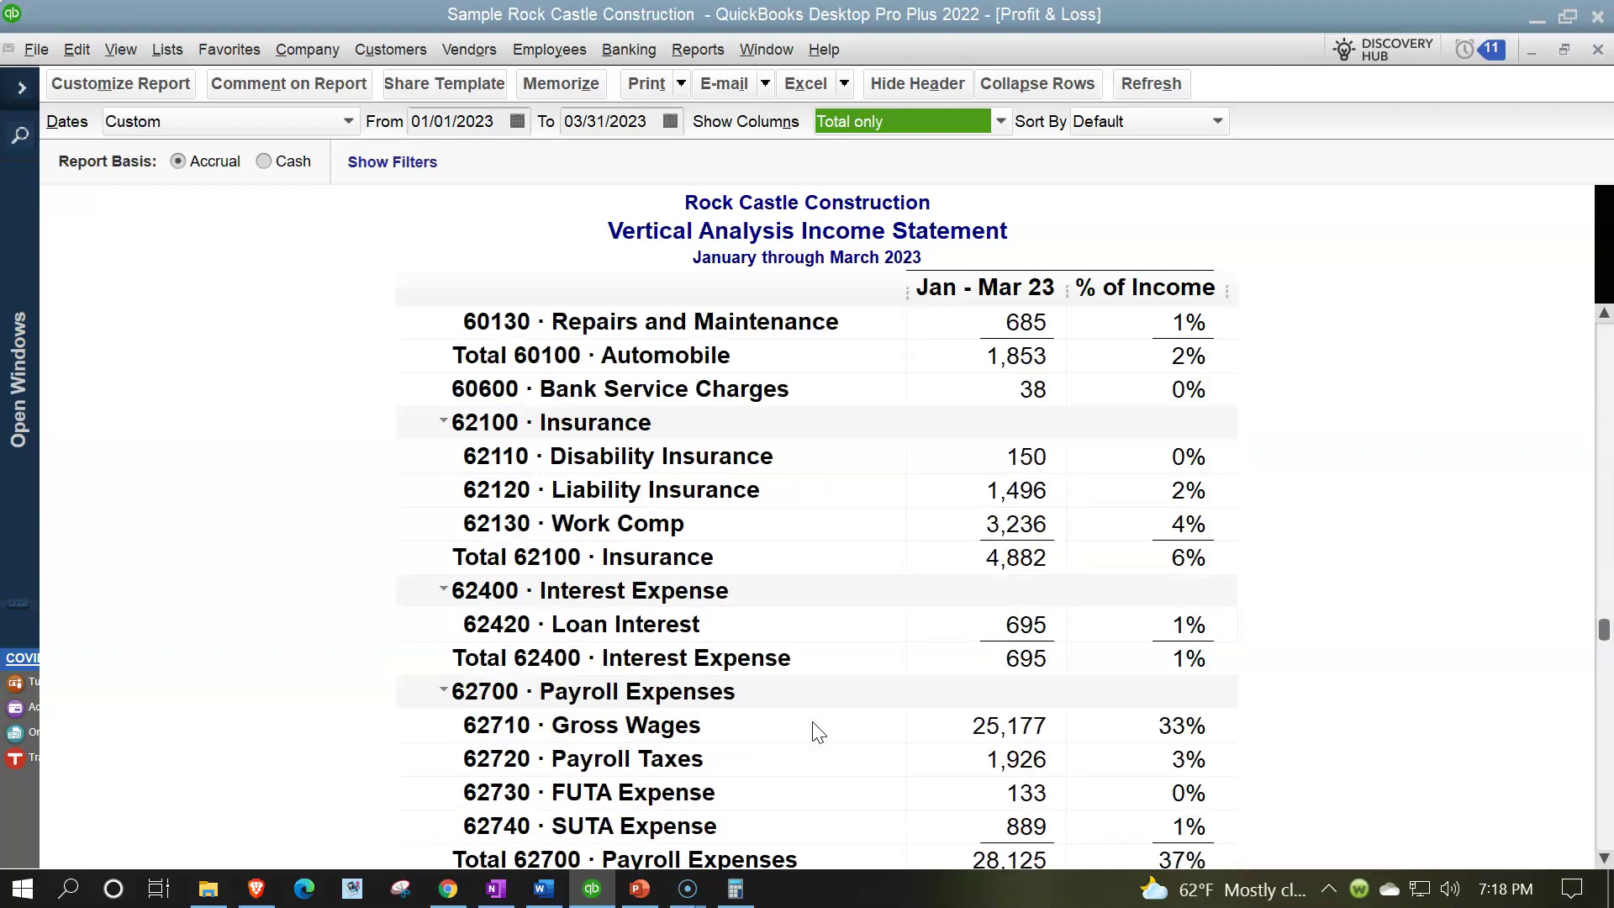
scroll(812, 723, down, 2)
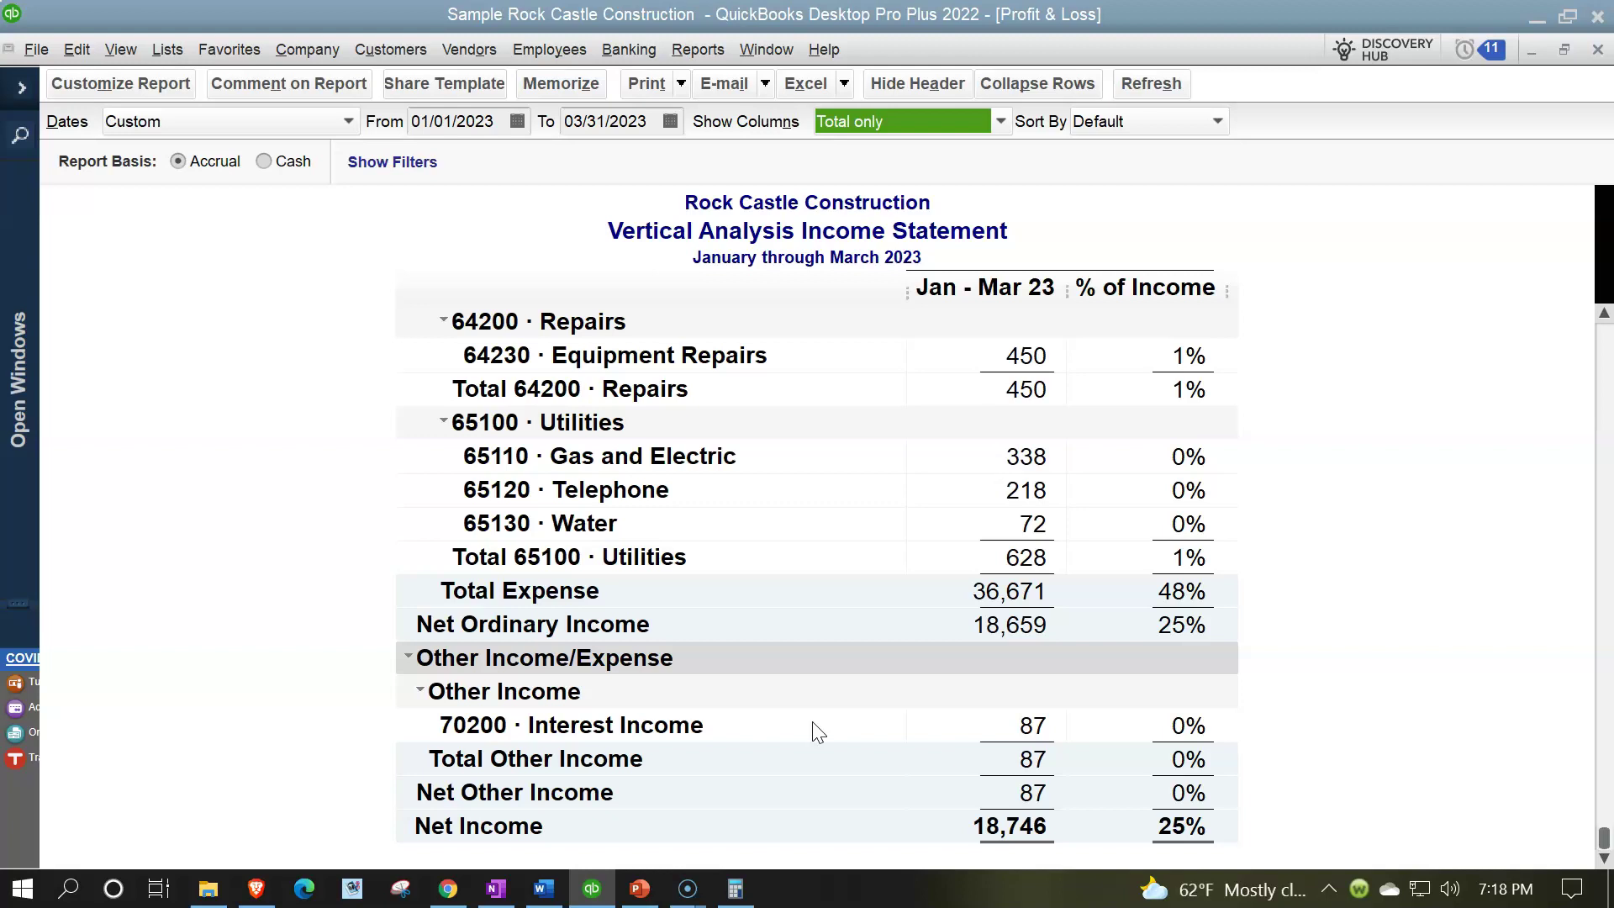
scroll(818, 731, up, 14)
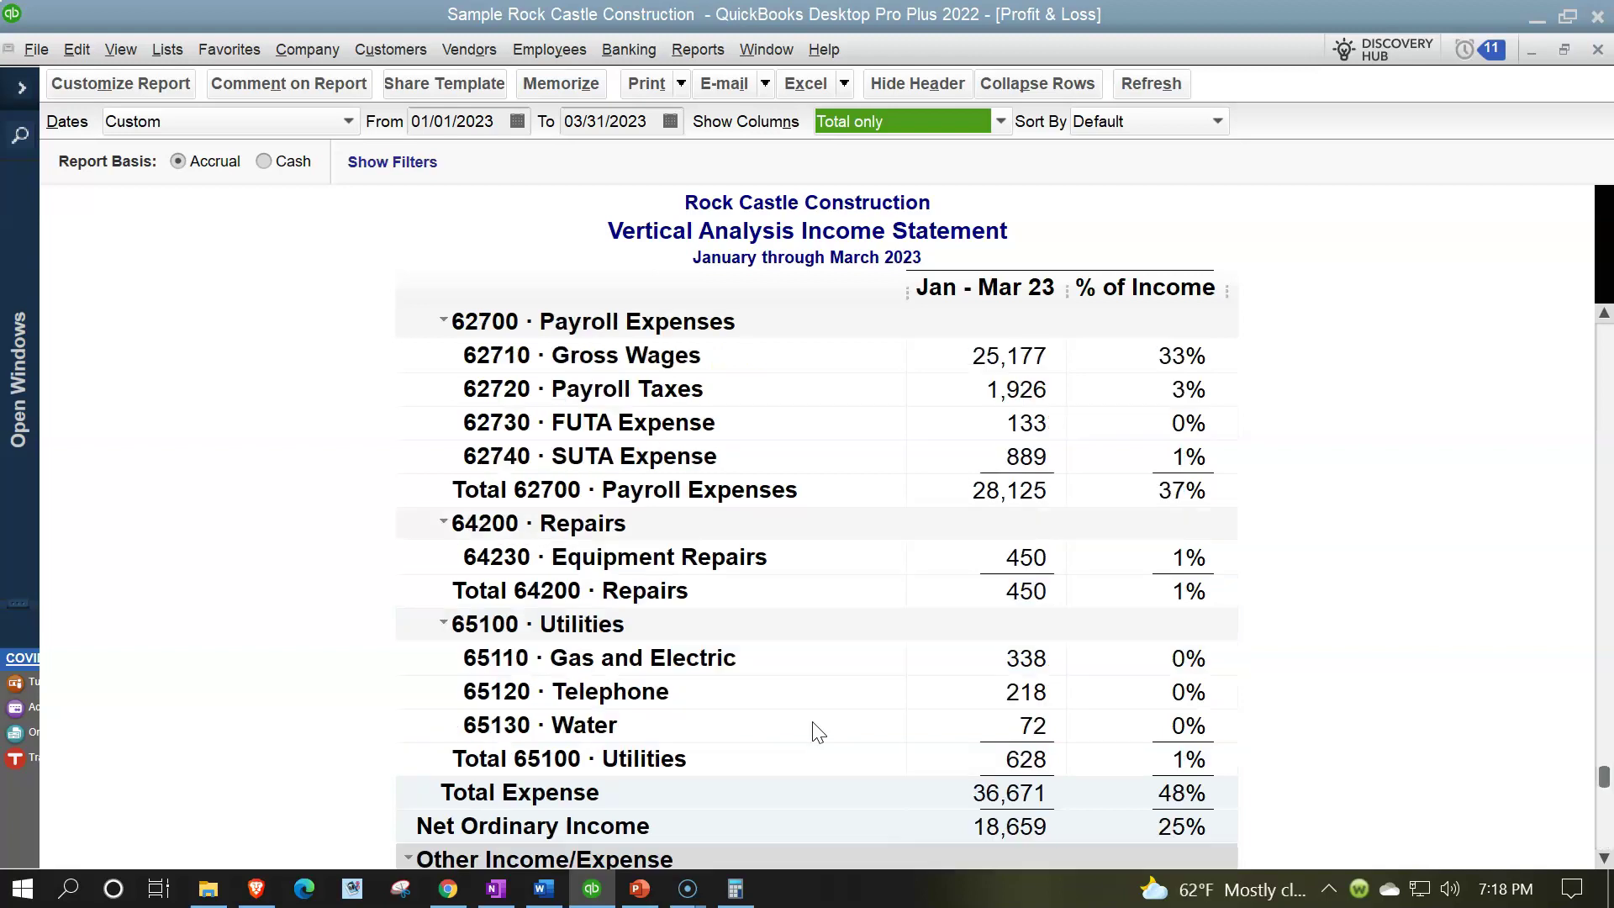